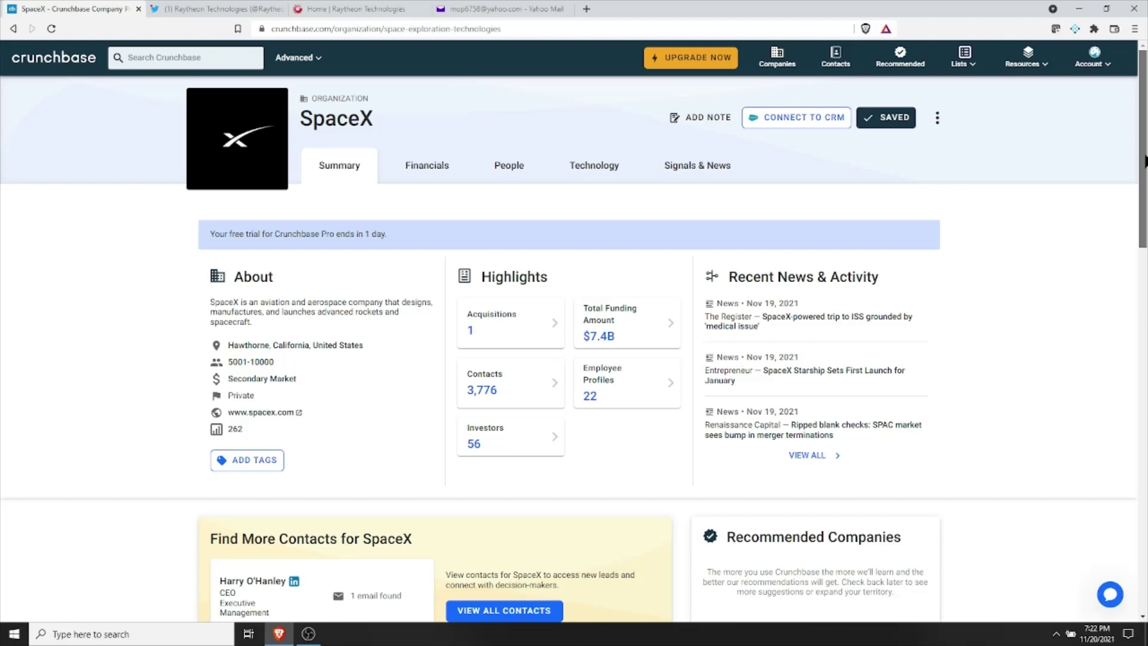
Review the Details section of the SpaceX company profile and expand its full description
left_click_drag(1144, 161, 1143, 342)
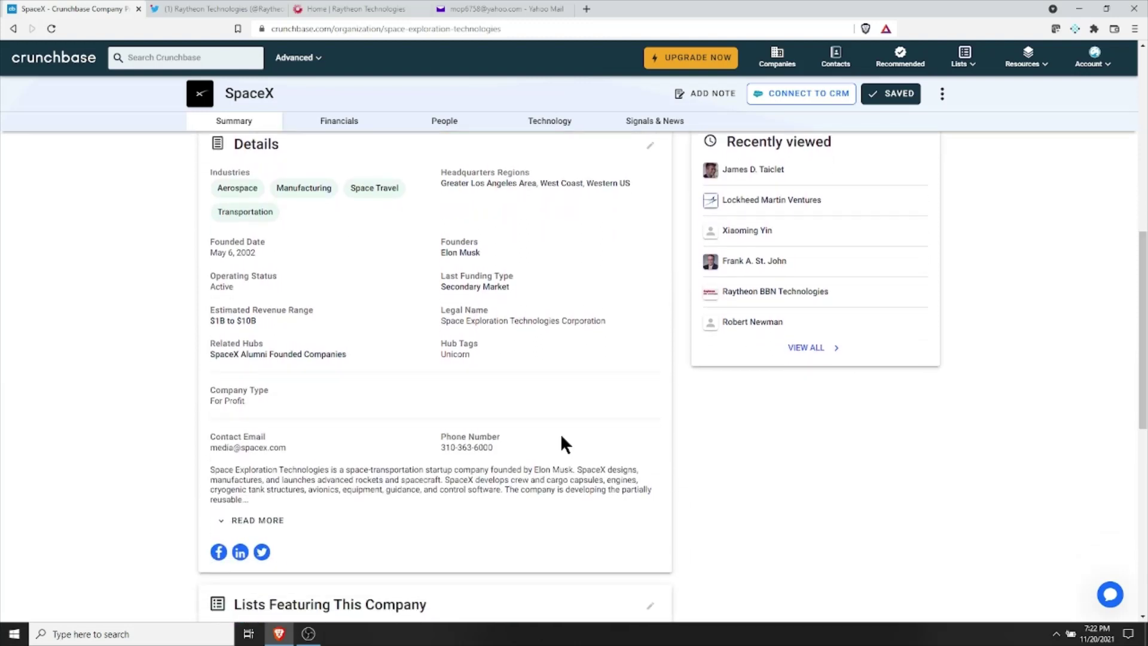
left_click(258, 525)
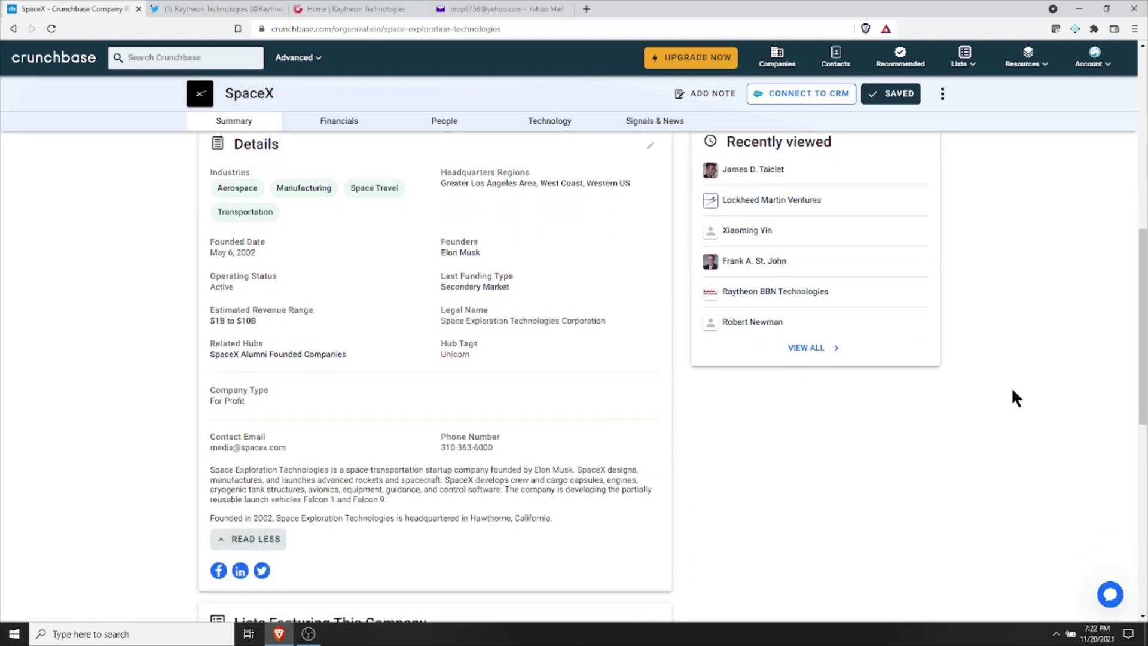
Open SpaceX's financial information and examine the table of funding rounds
left_click_drag(1143, 358, 1143, 179)
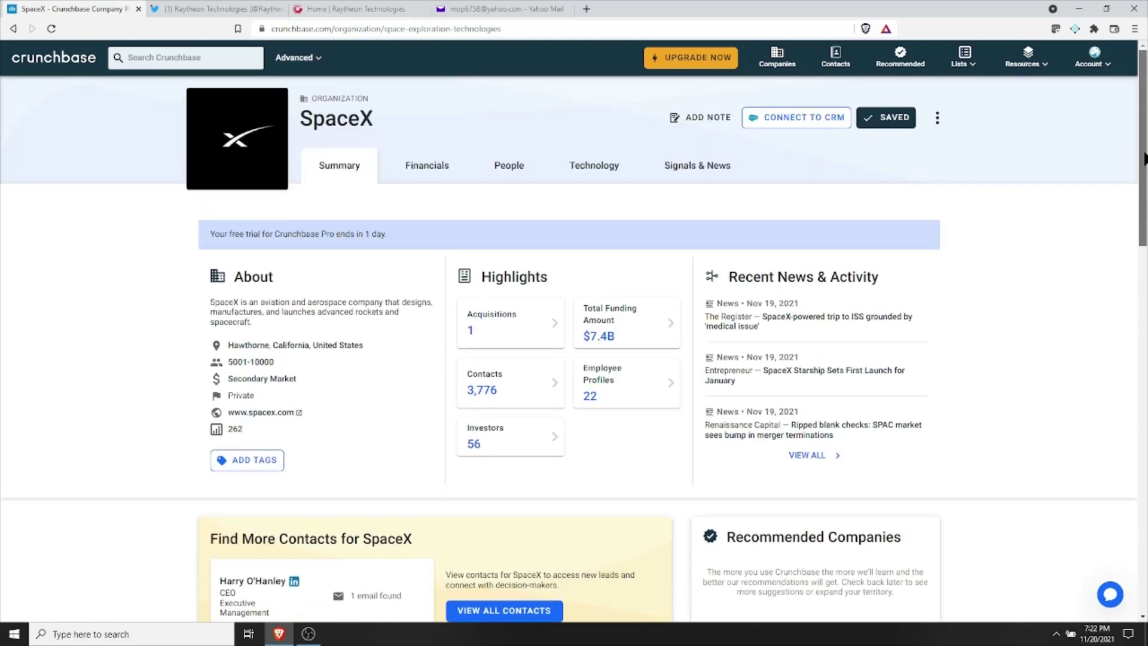
left_click(450, 170)
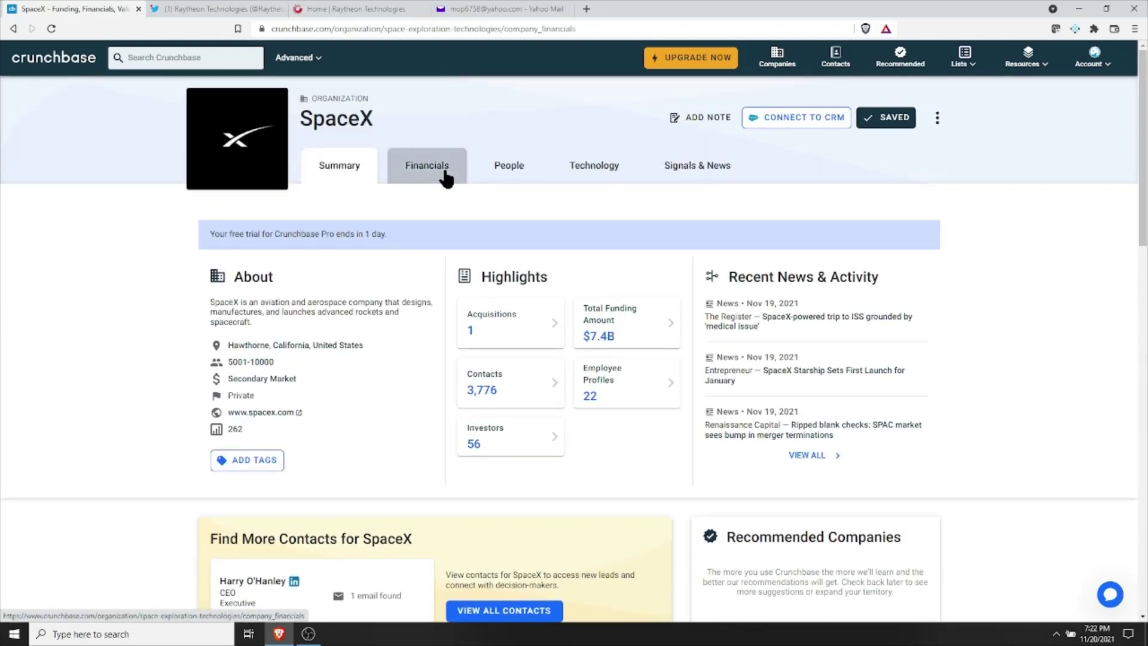
left_click_drag(1143, 72, 1144, 248)
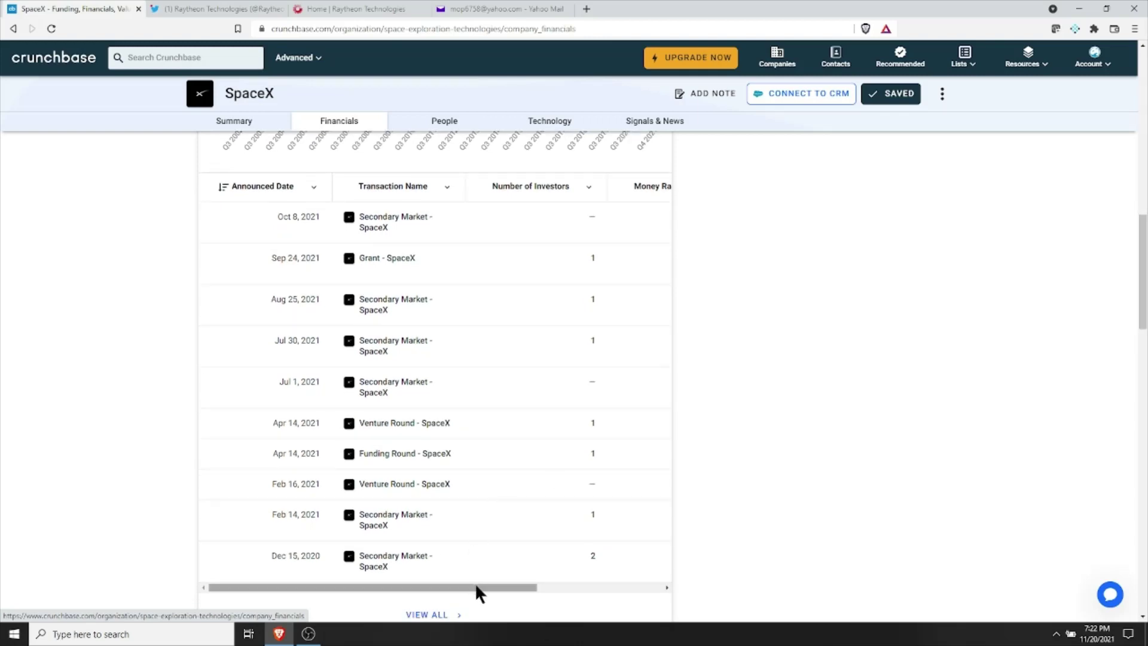
left_click_drag(476, 583, 451, 591)
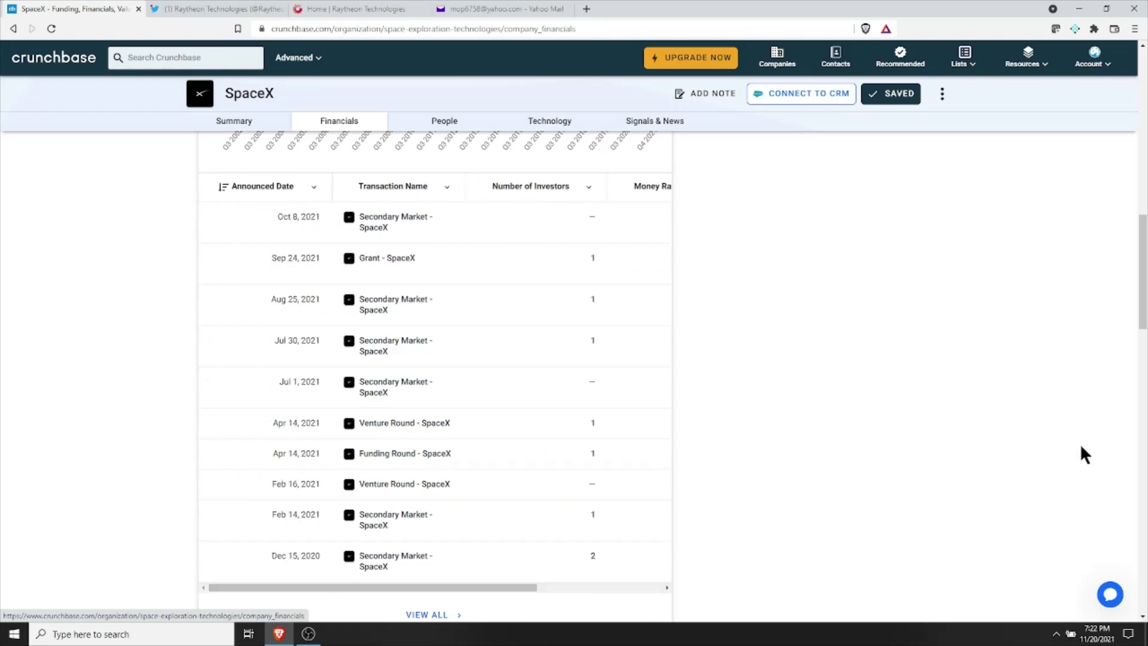
Open SpaceX's people information and look through the listed contacts down to the end of the list
left_click_drag(1144, 311, 1145, 173)
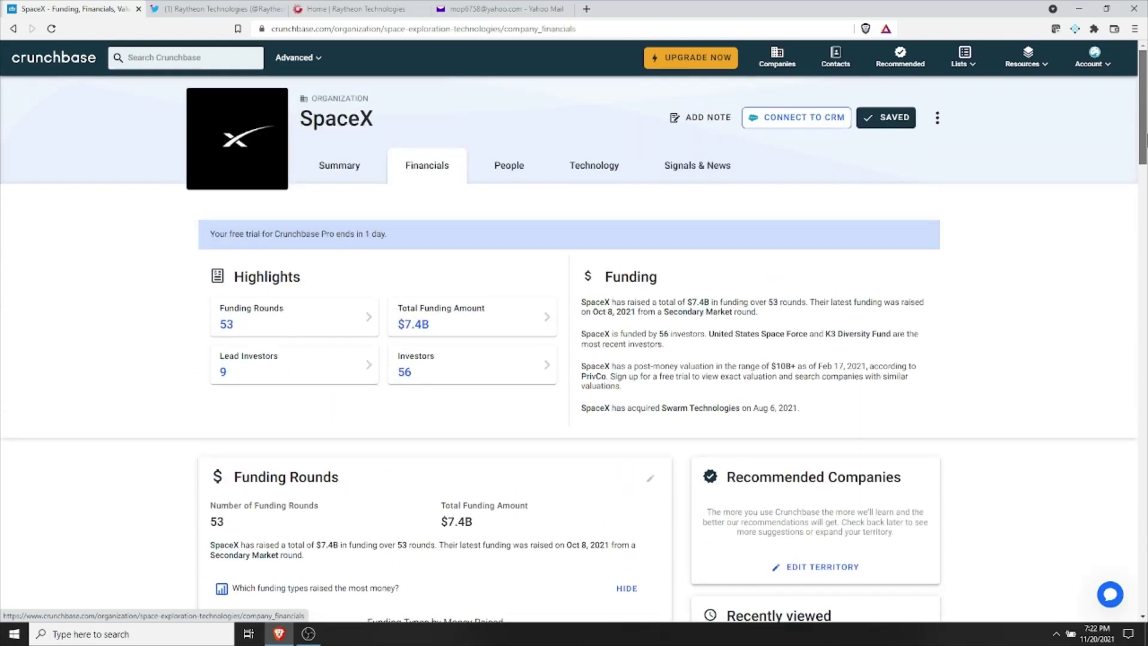
left_click(514, 167)
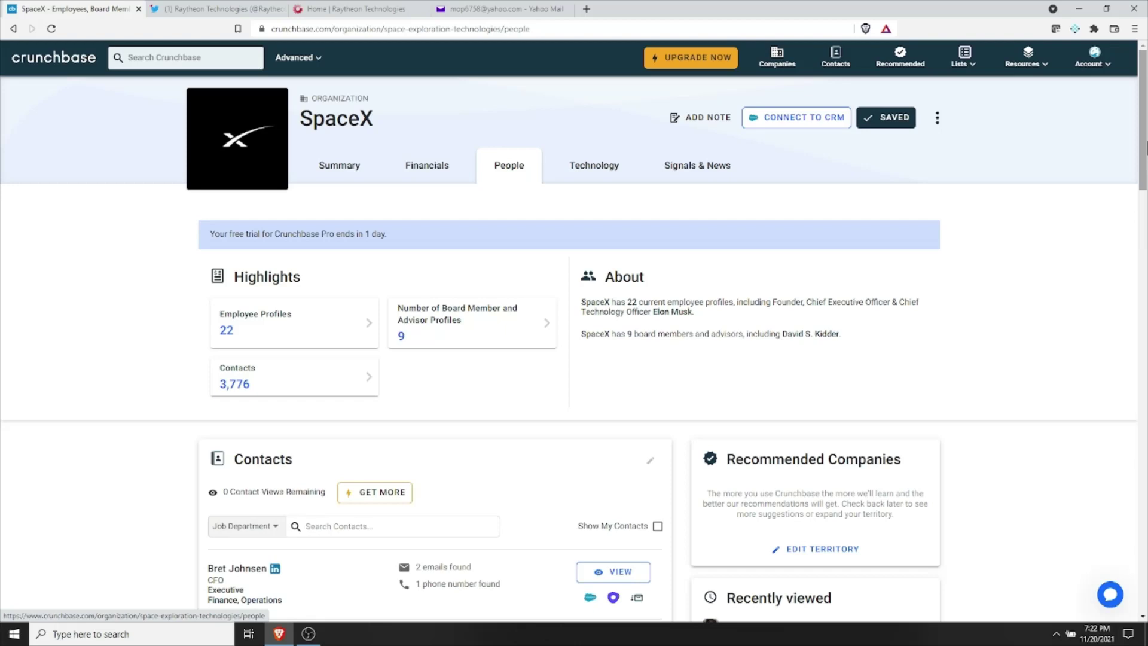
scroll(574, 352, "down", 4)
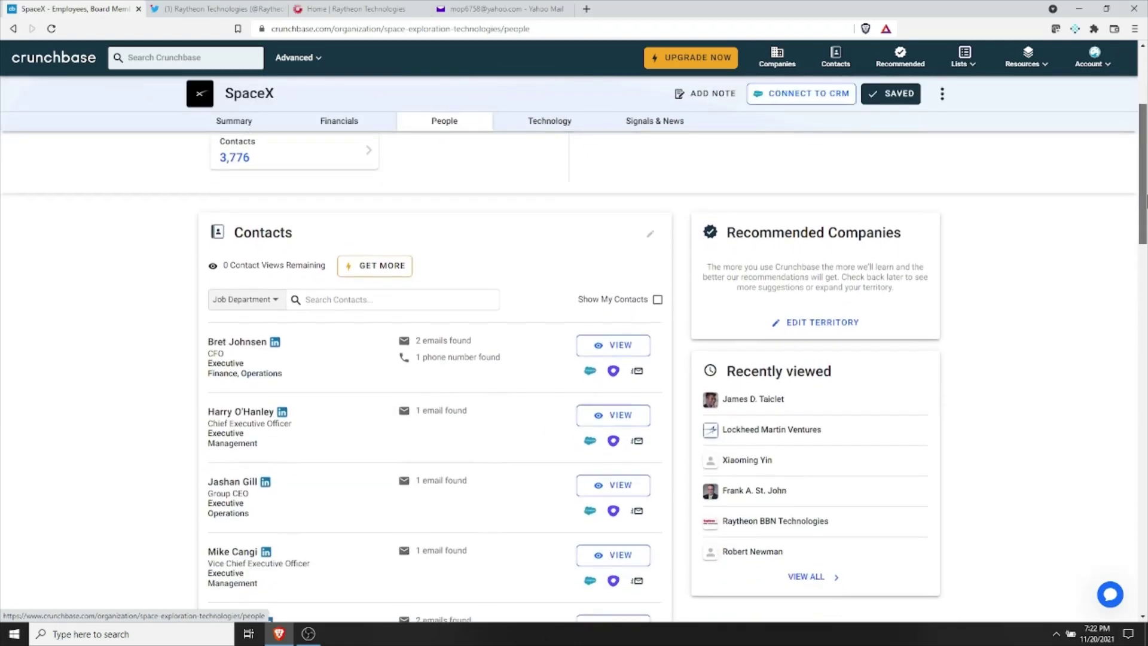
scroll(574, 355, "down", 1)
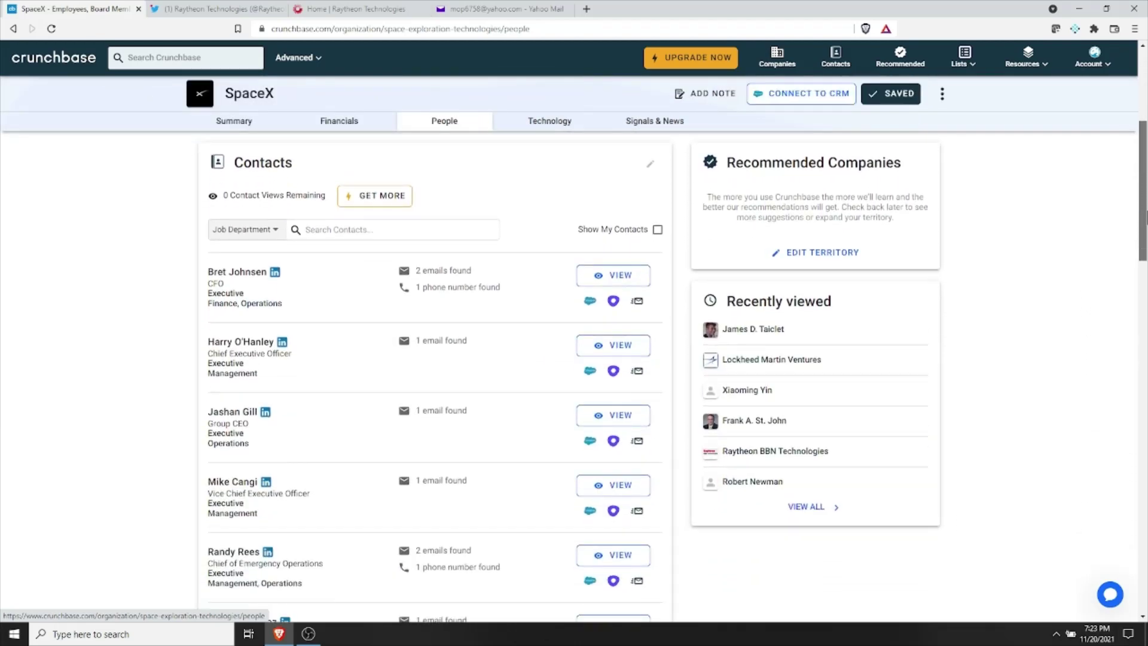
scroll(574, 371, "down", 2)
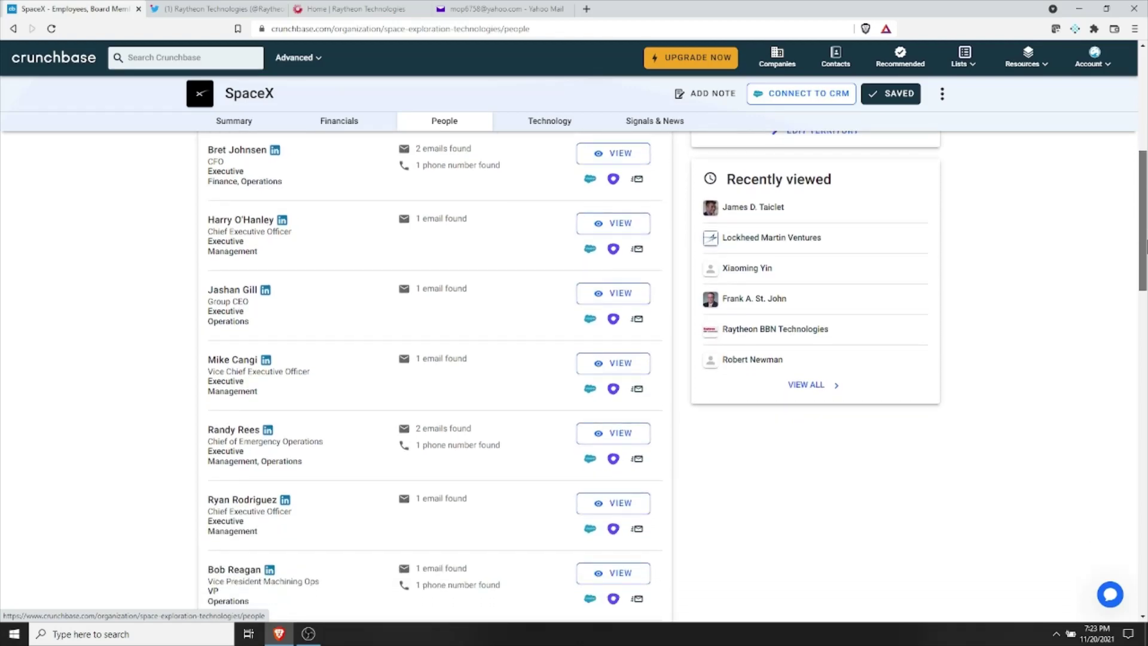
scroll(574, 371, "down", 5)
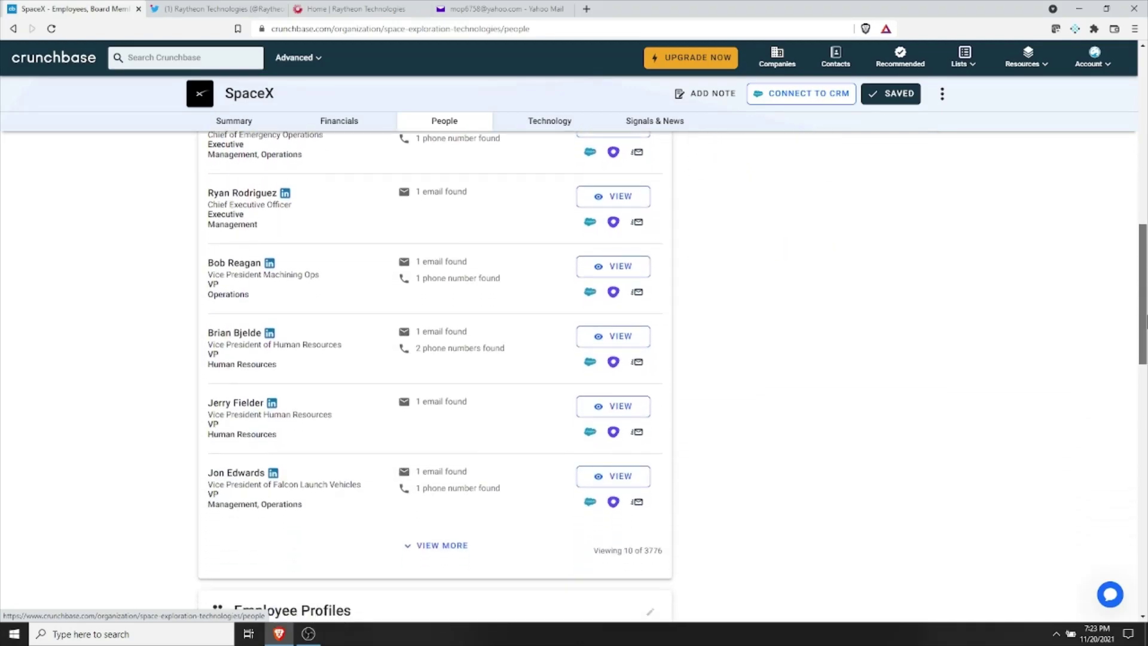
scroll(436, 375, "down", 1)
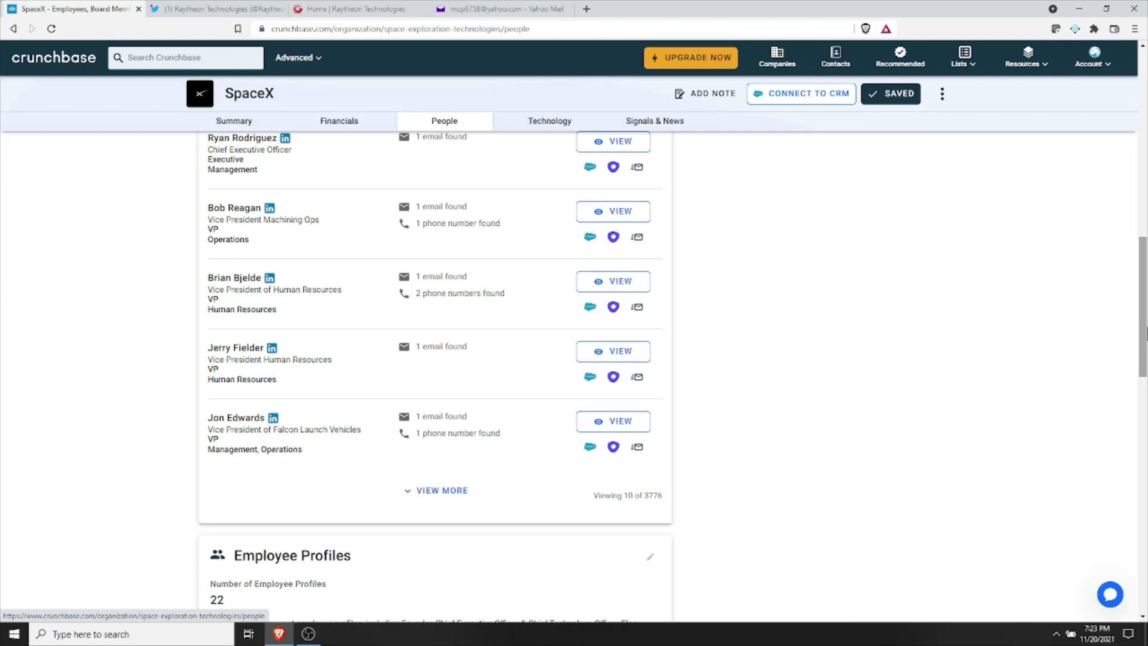
Load more SpaceX contacts and look through the additional entries
left_click(452, 492)
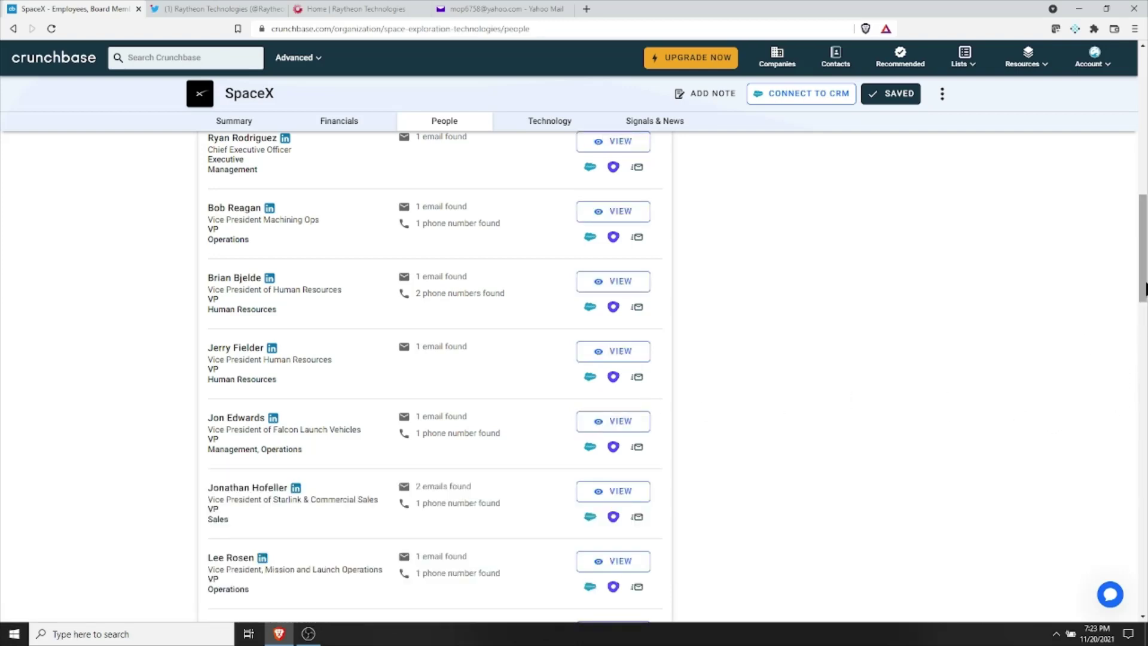
left_click_drag(1145, 279, 1145, 334)
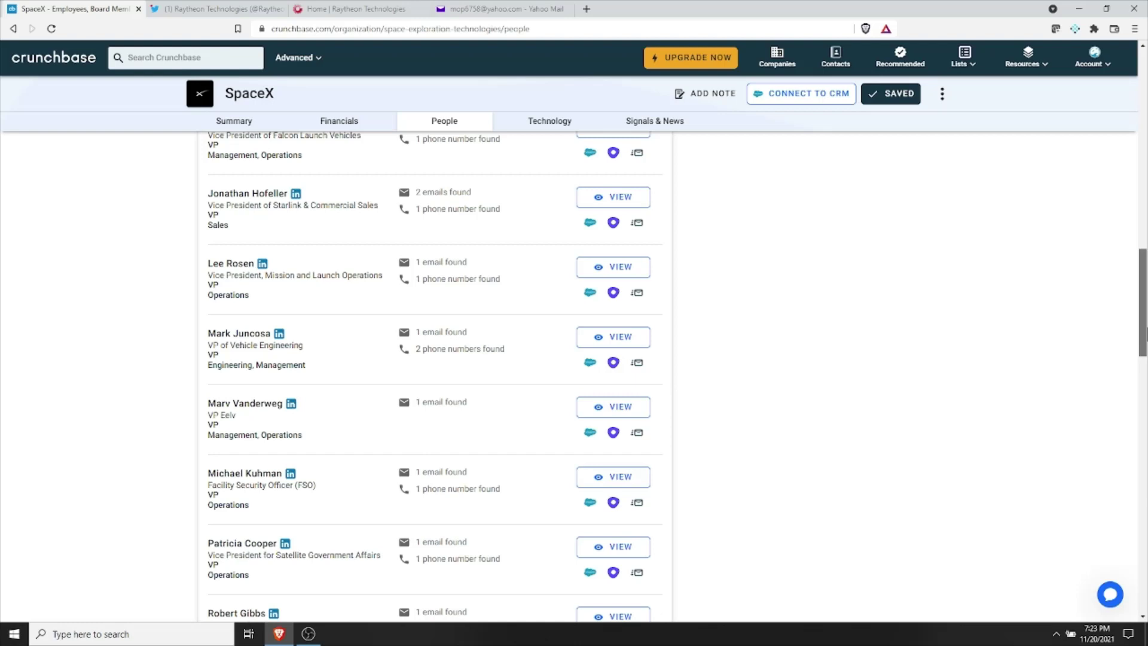
left_click_drag(1145, 334, 1145, 396)
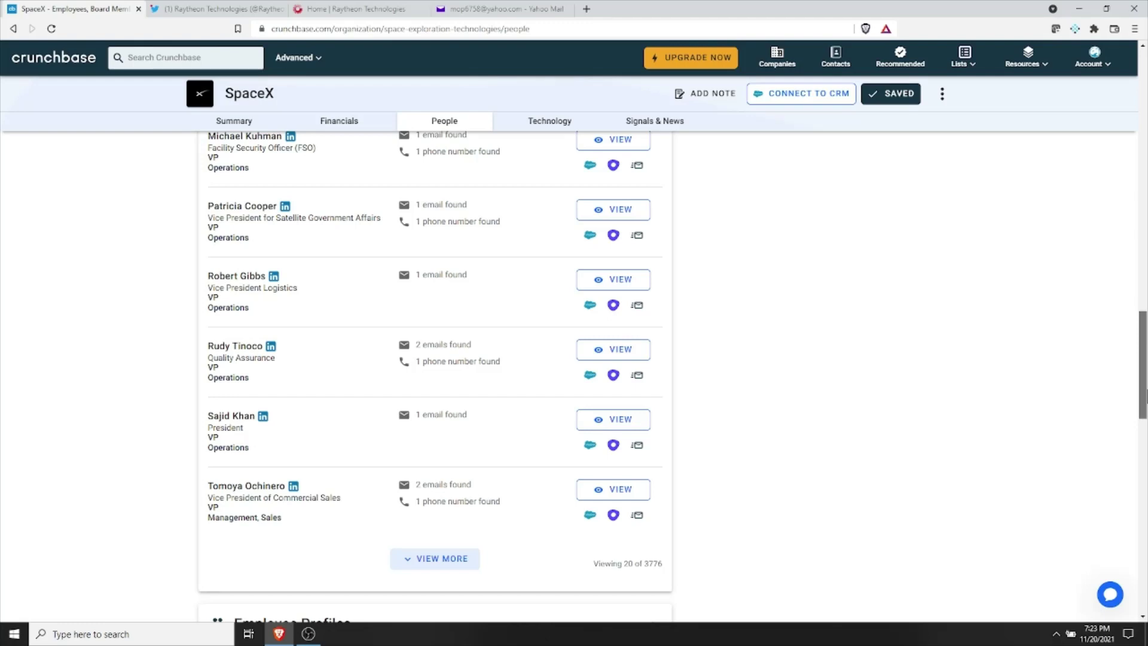
Filter the SpaceX contacts by the Human Resources job department
left_click_drag(1145, 396, 1145, 144)
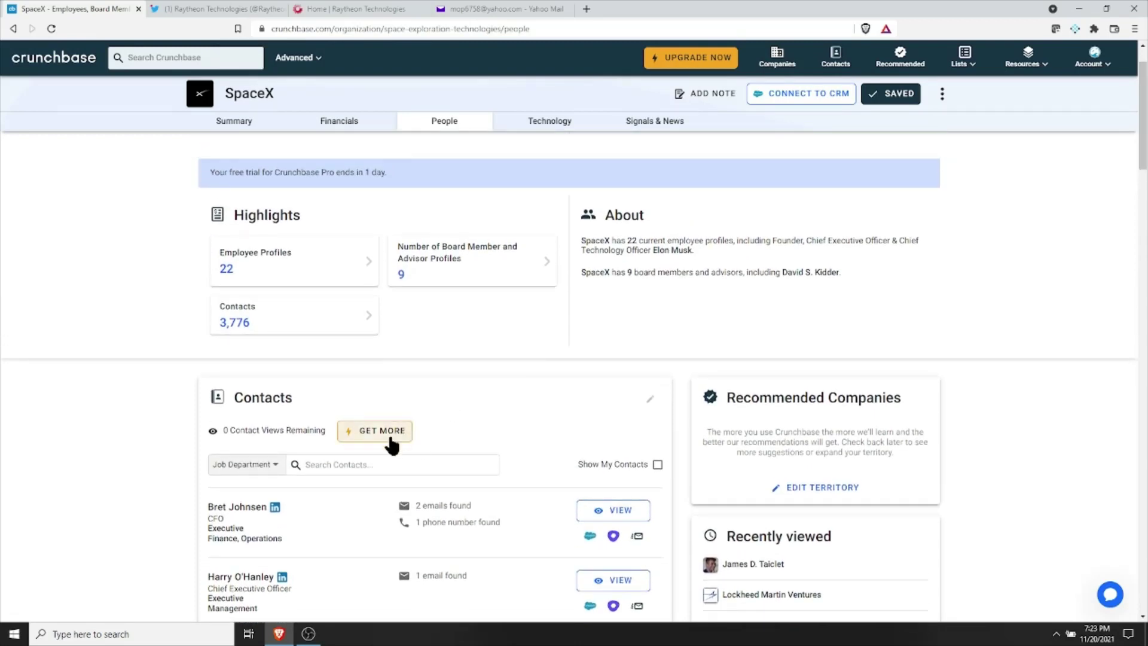
left_click(347, 470)
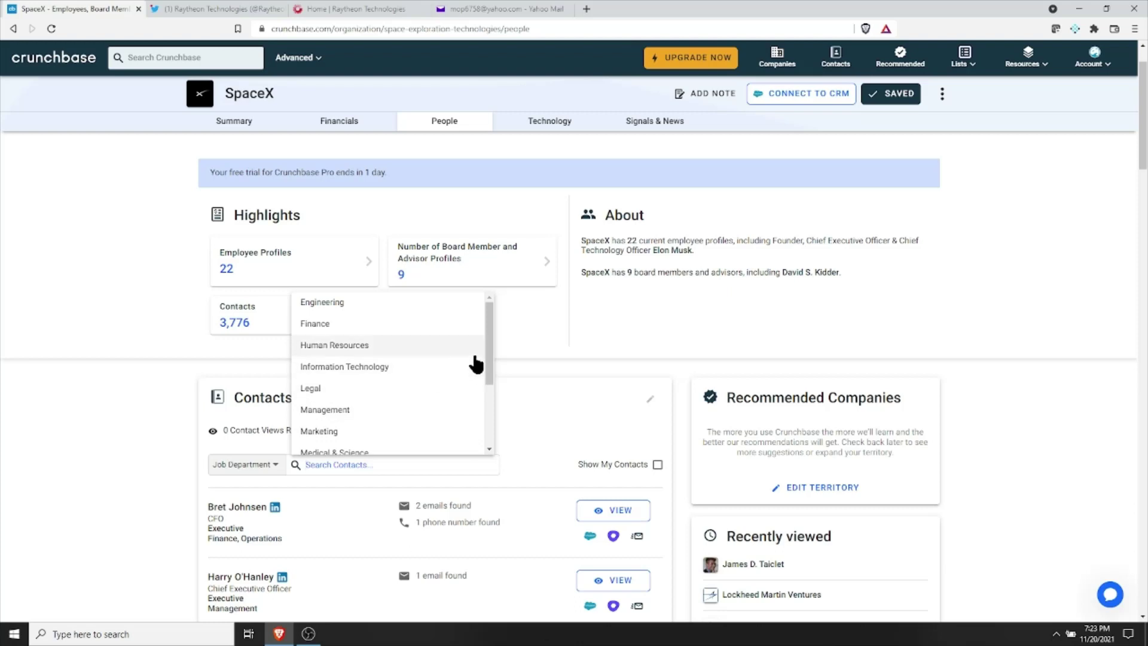
mouse_move(489, 354)
left_mouse_down()
mouse_move(496, 421)
mouse_move(490, 349)
left_mouse_up()
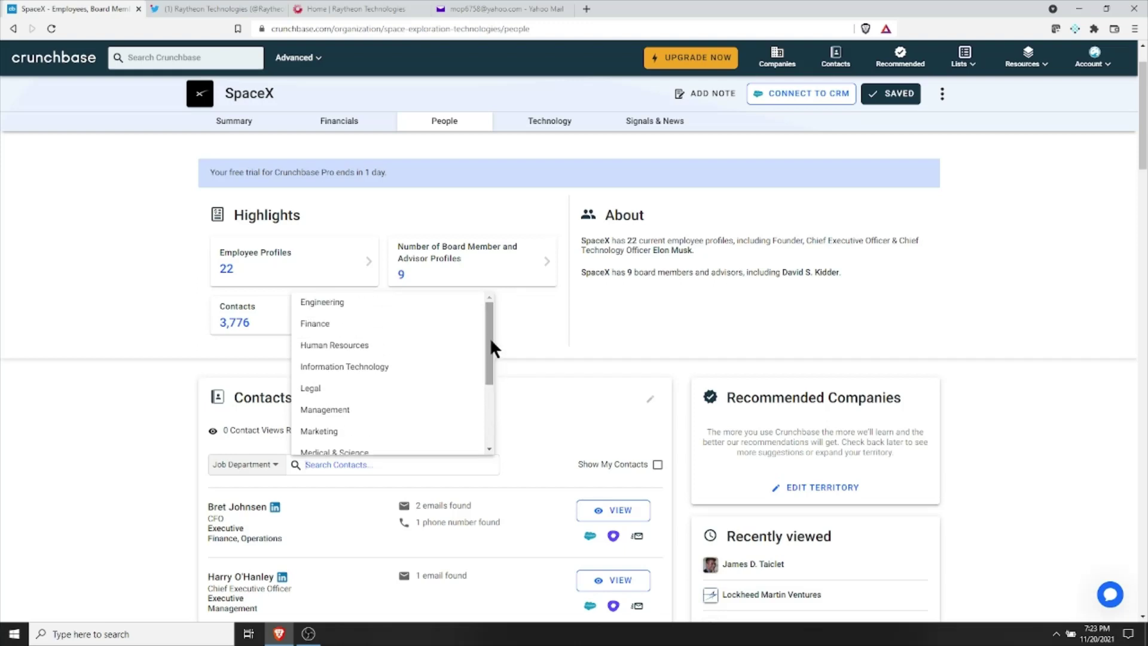
left_click(382, 345)
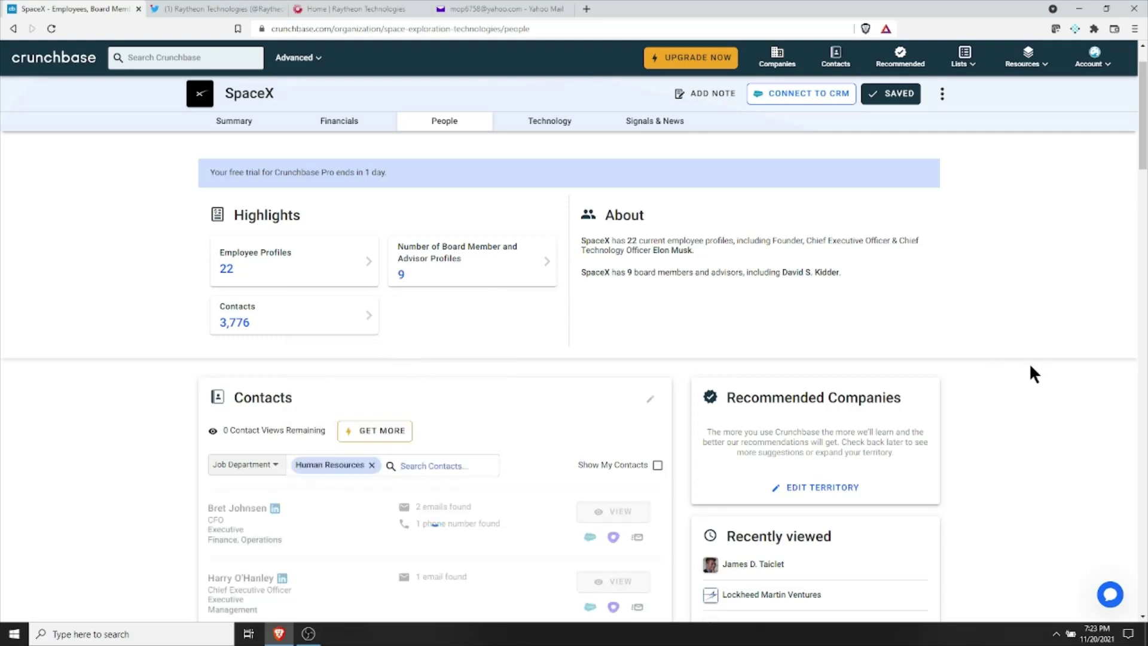
Examine the filtered Human Resources contacts, including their job titles and available email and phone details
scroll(1146, 221, "down", 5)
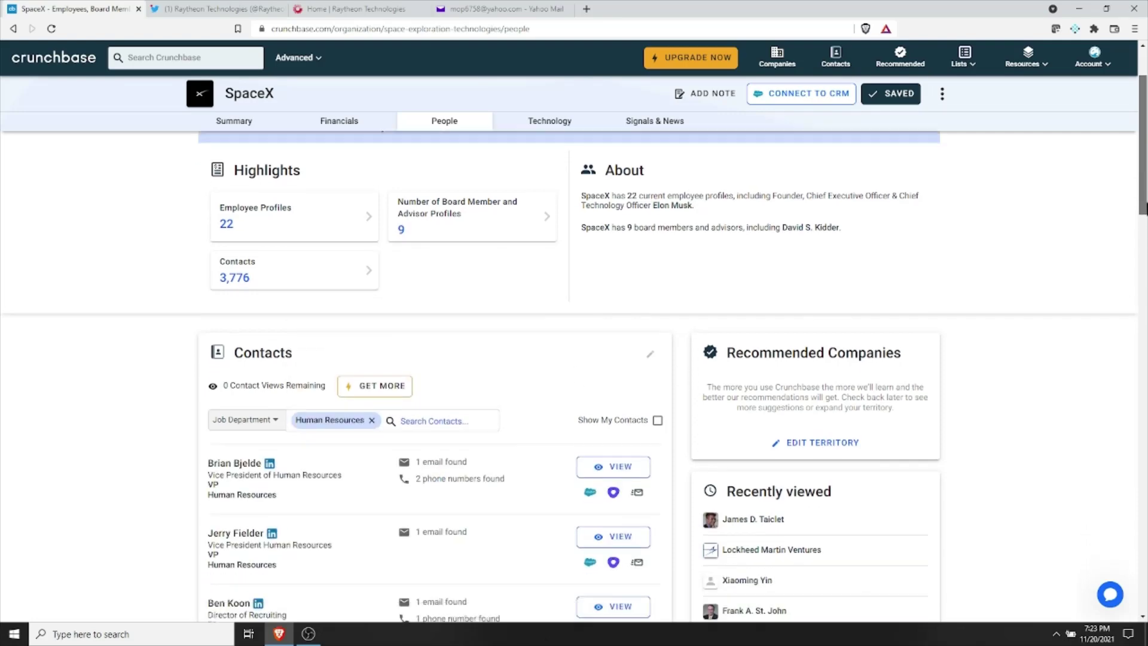
scroll(1146, 220, "down", 7)
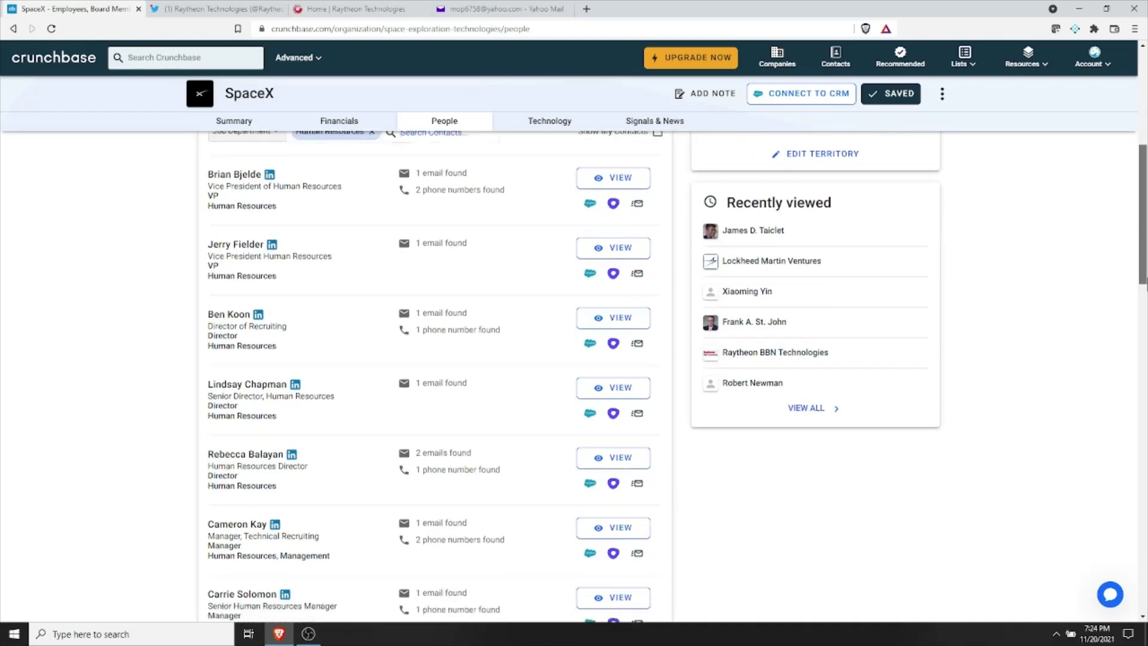
scroll(1145, 221, "down", 2)
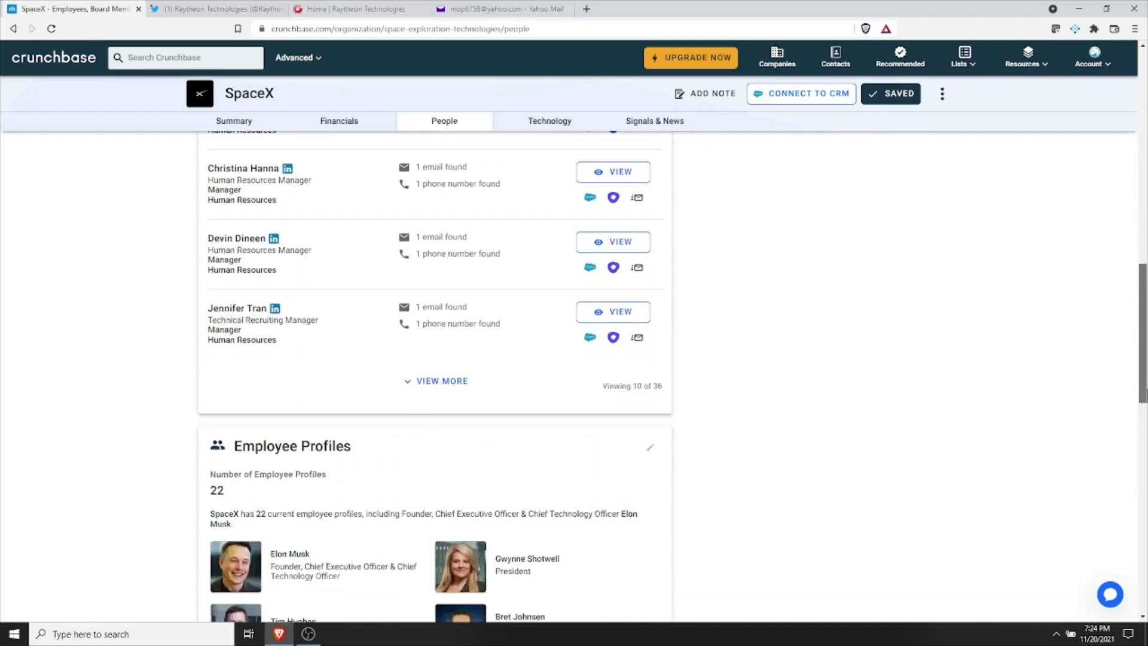
scroll(1144, 263, "up", 9)
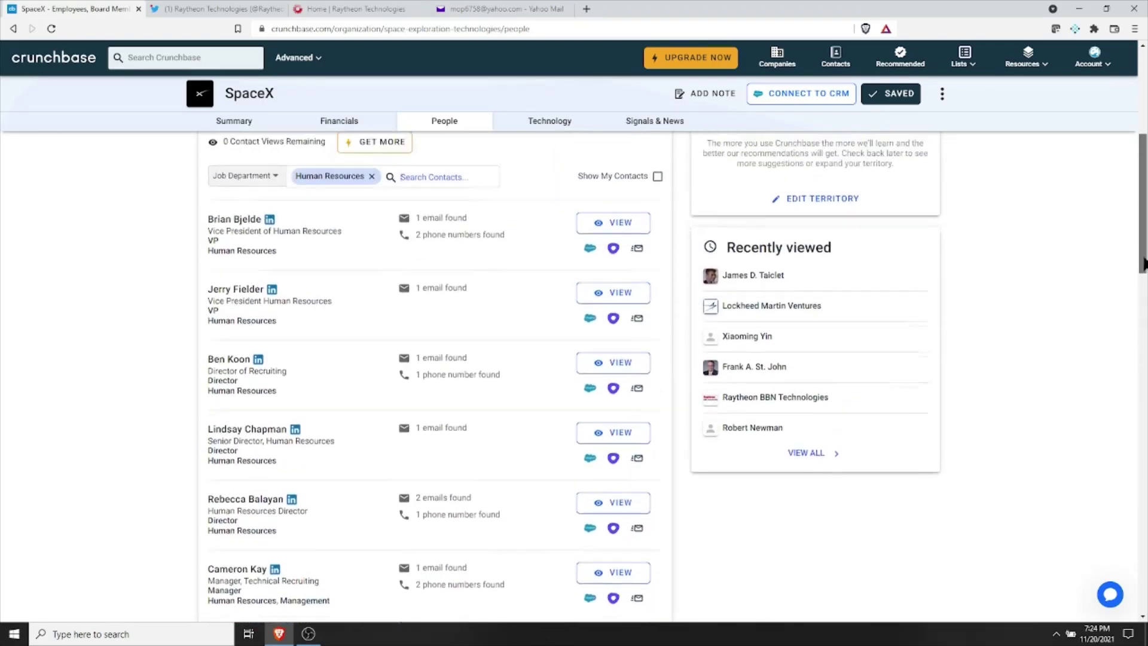
scroll(1145, 263, "down", 2)
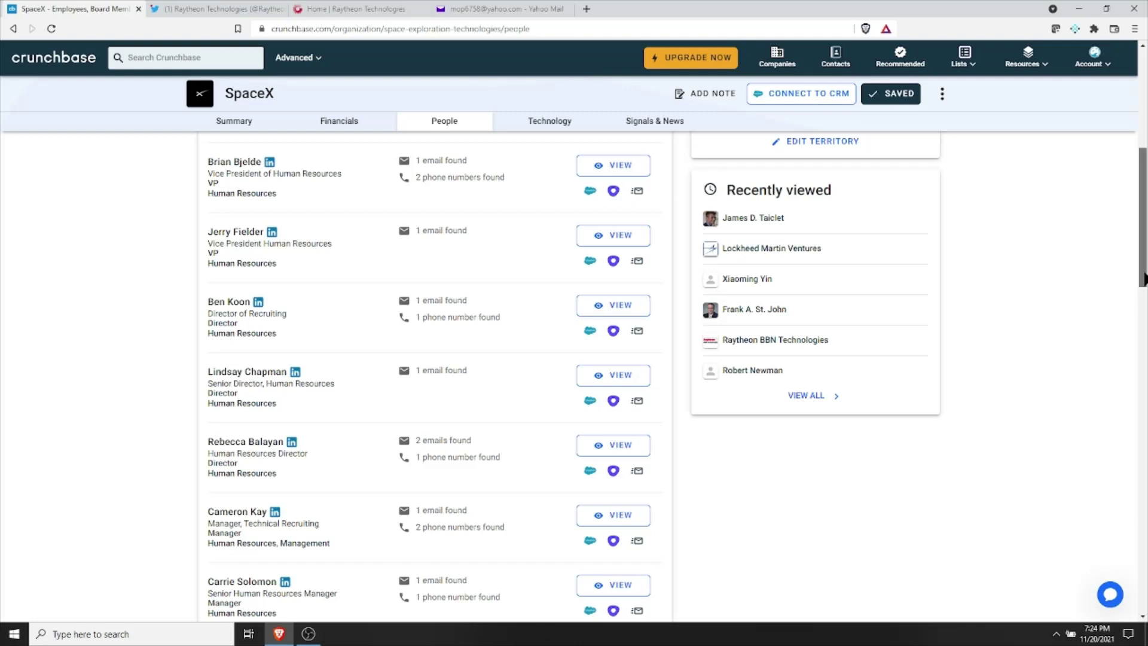
scroll(1144, 278, "down", 4)
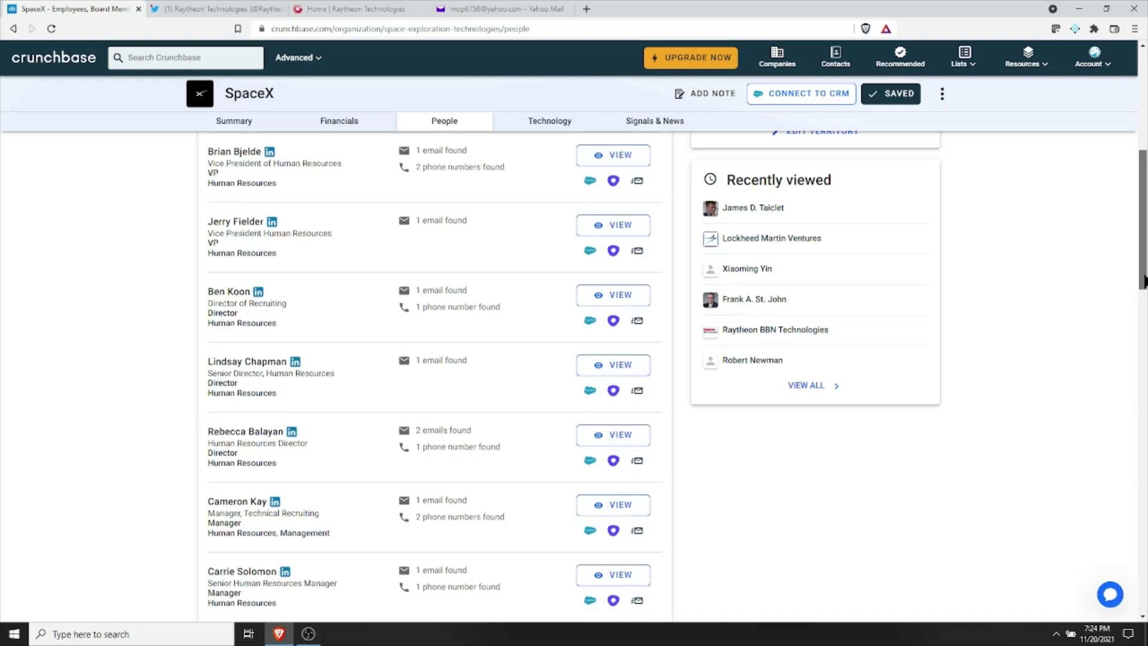
scroll(1144, 278, "down", 5)
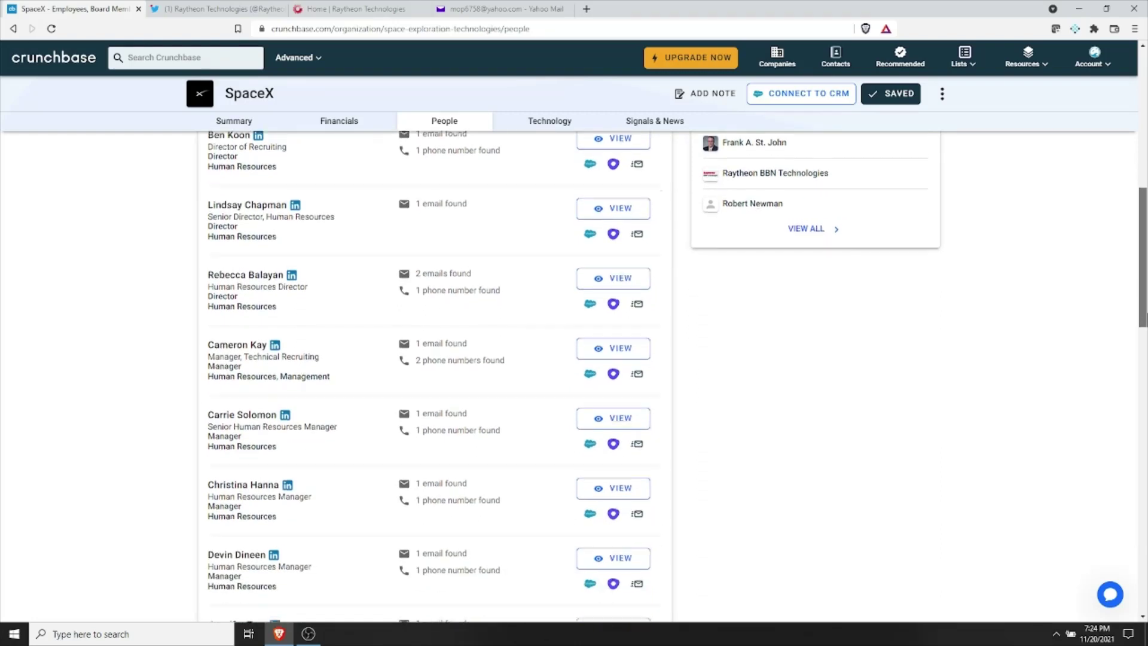
scroll(1143, 278, "down", 1)
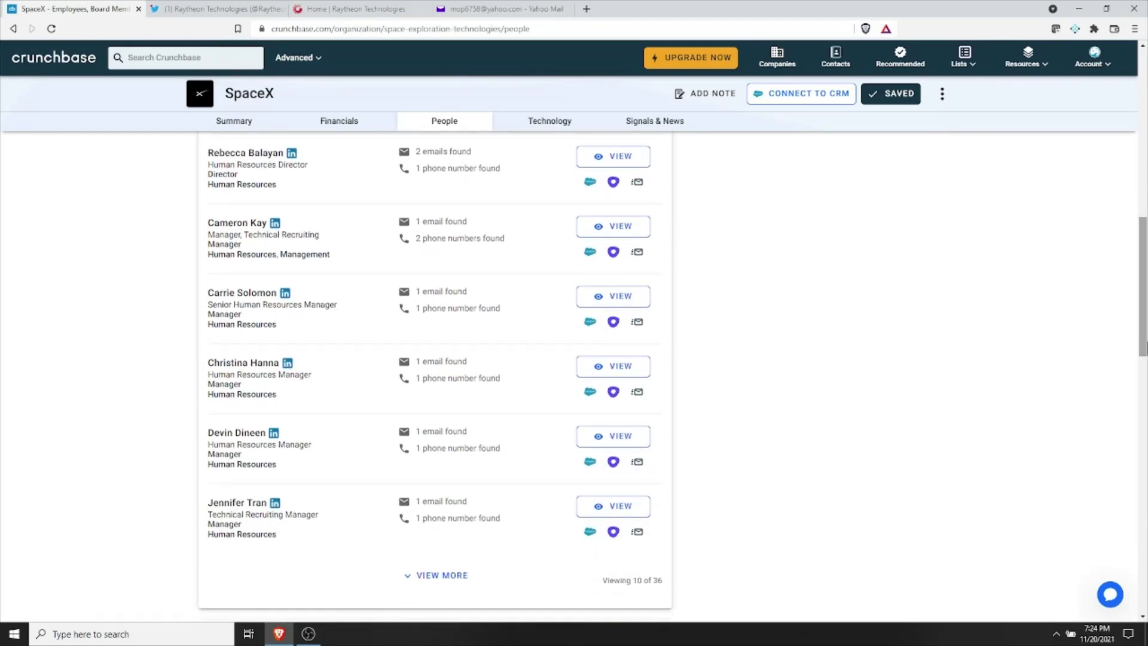
Load all remaining Human Resources contacts and look through them to the end of the list
left_click(432, 577)
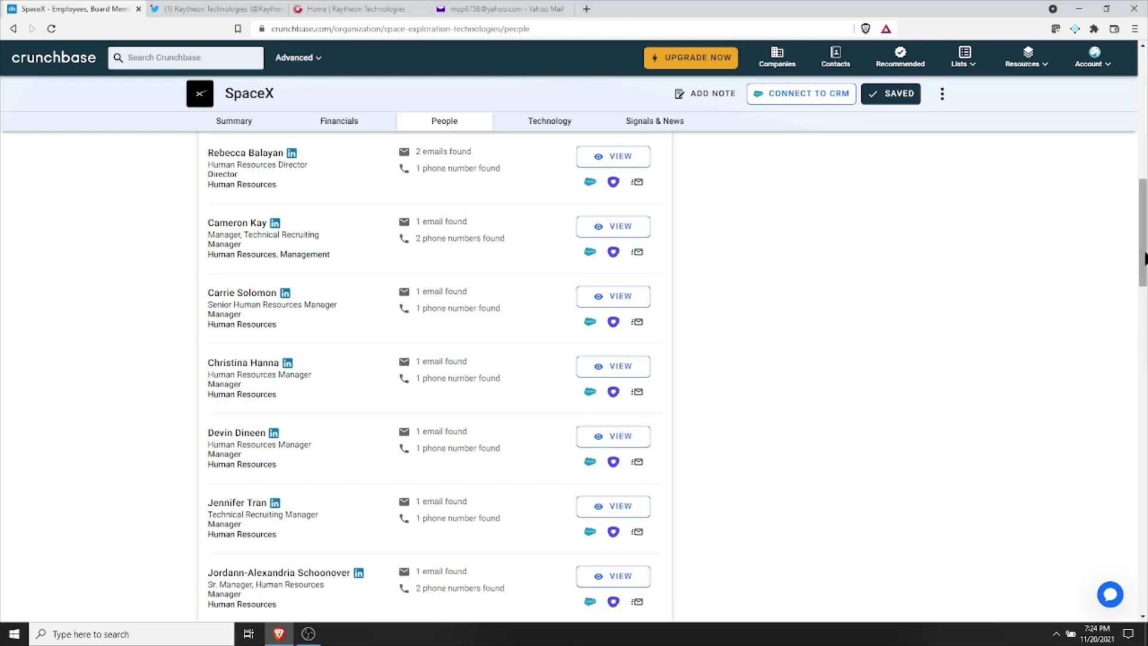
left_click_drag(1144, 259, 1144, 352)
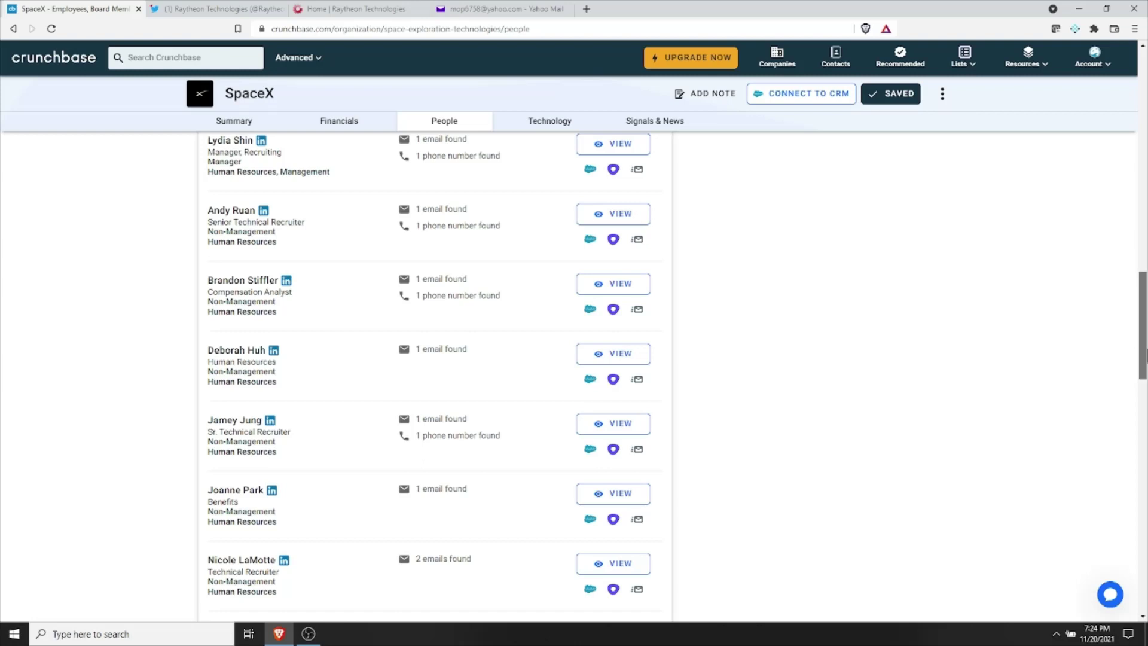
left_click_drag(1143, 351, 1144, 403)
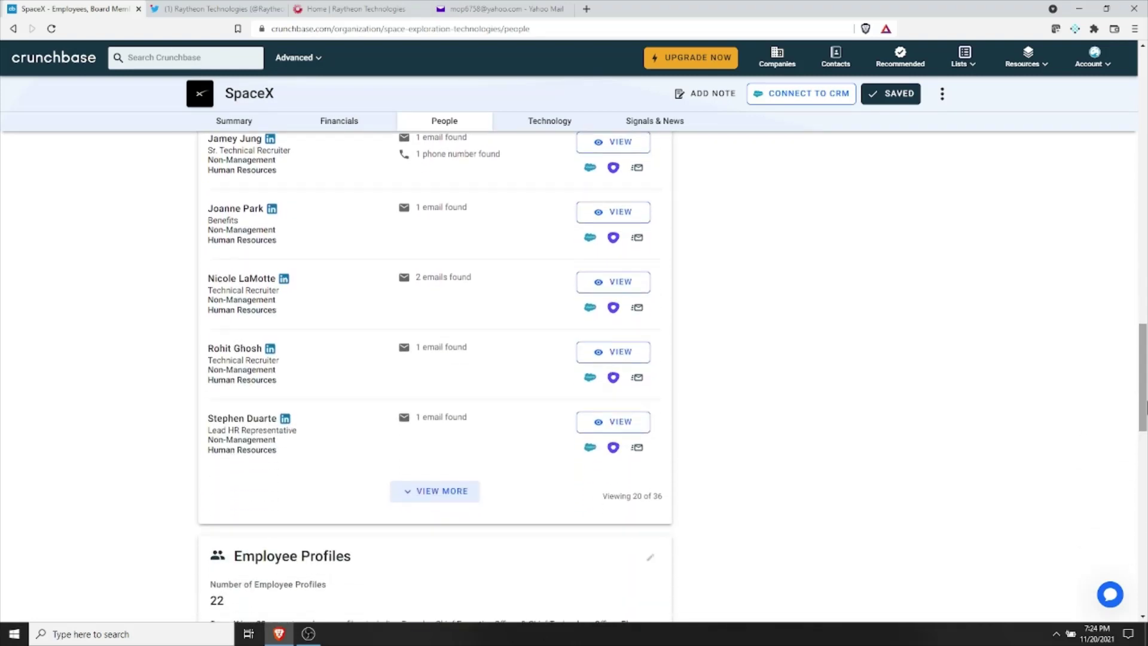
left_click(457, 494)
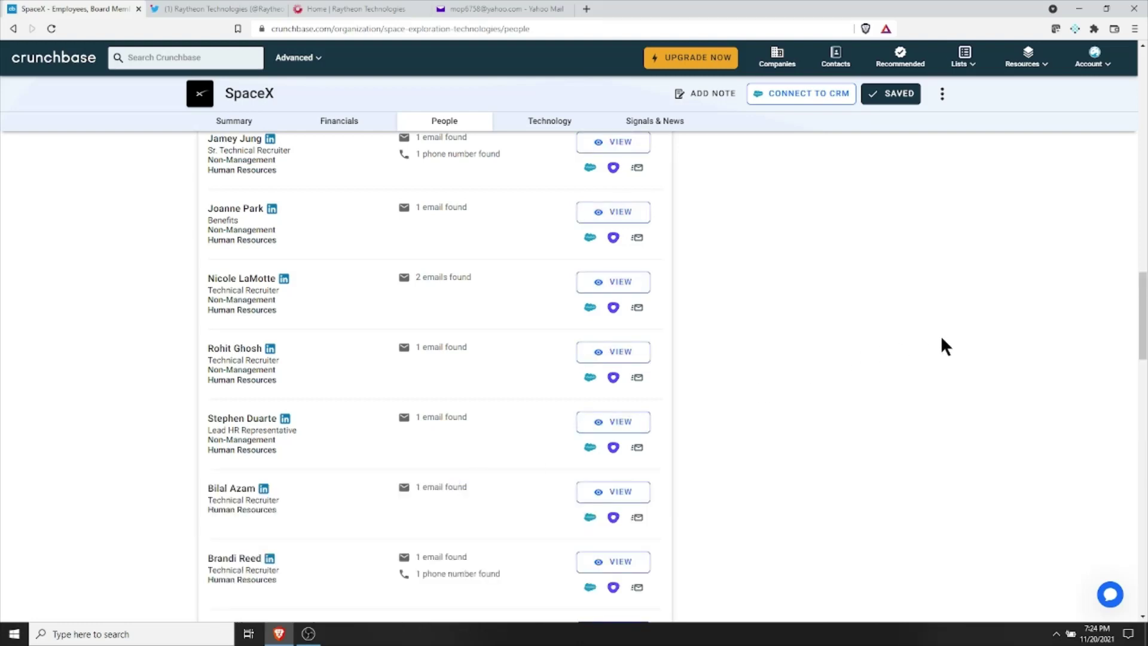
left_click_drag(1143, 325, 1144, 438)
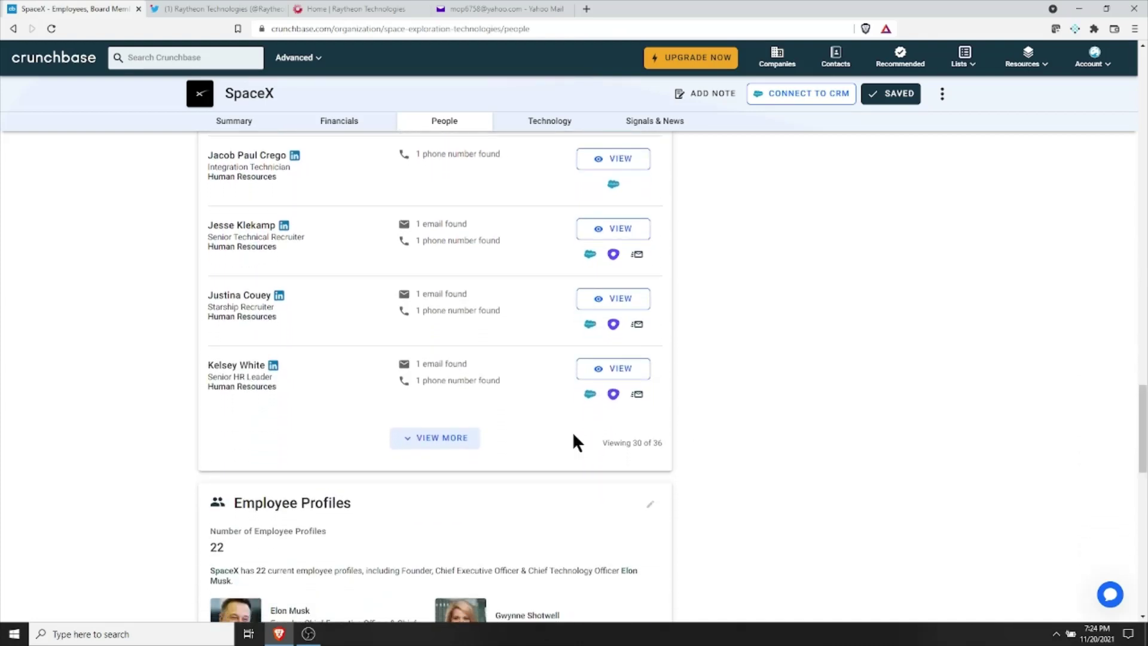
left_click(438, 443)
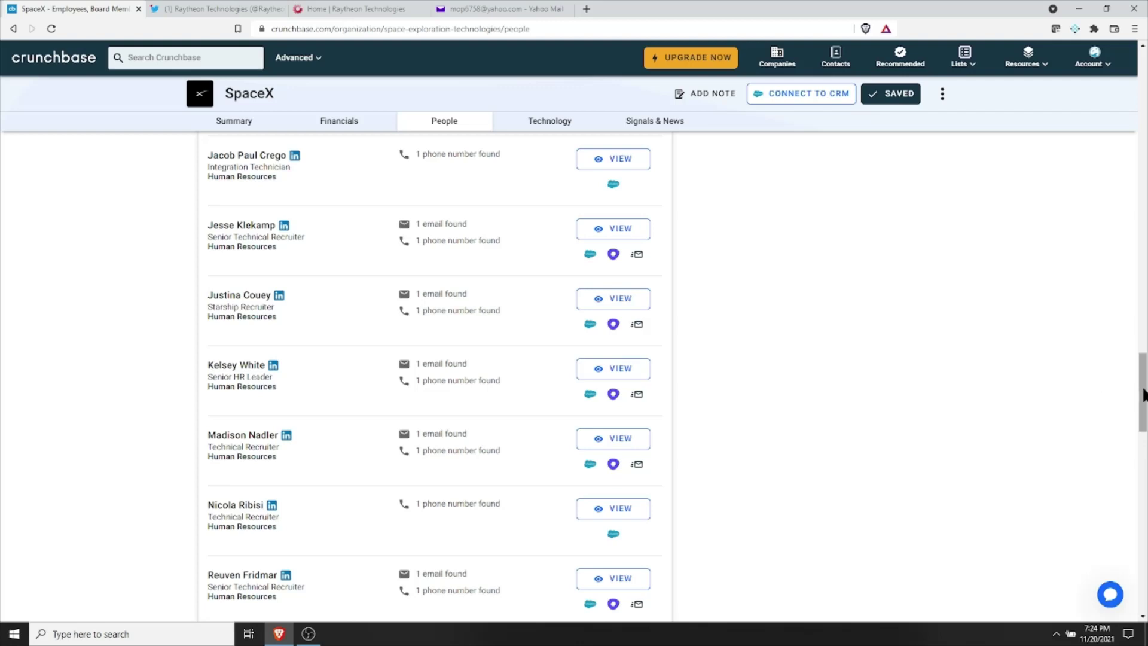
left_click_drag(1145, 394, 1144, 453)
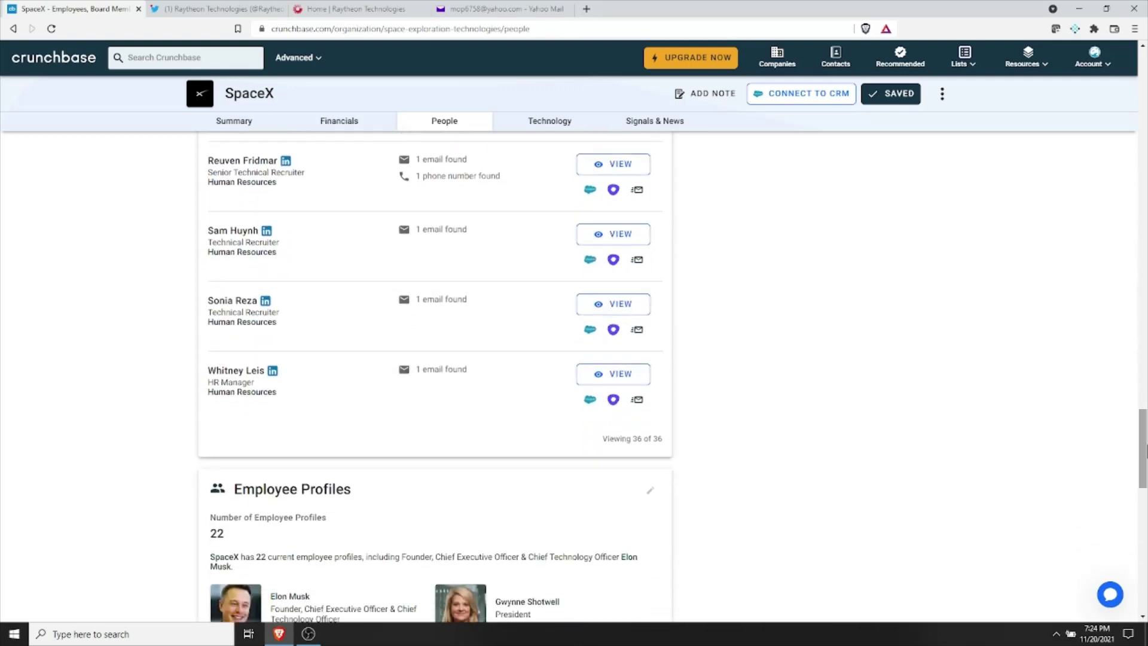
Open the full list of SpaceX's employee profiles and look through the people and their job titles
scroll(435, 383, "down", 5)
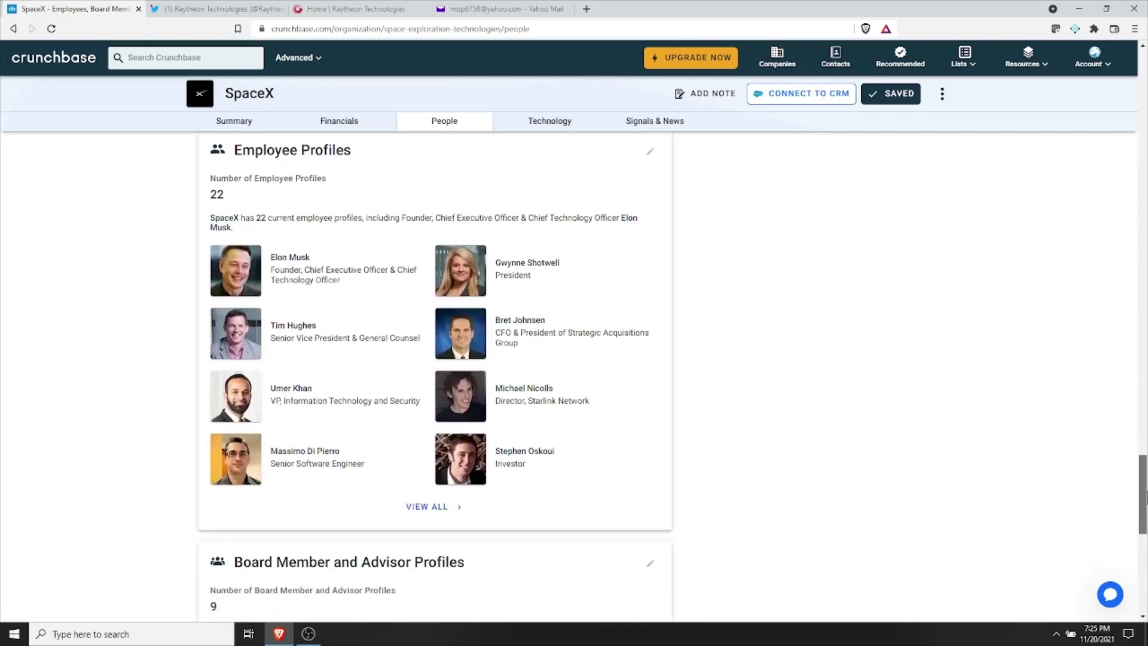
left_click(441, 506)
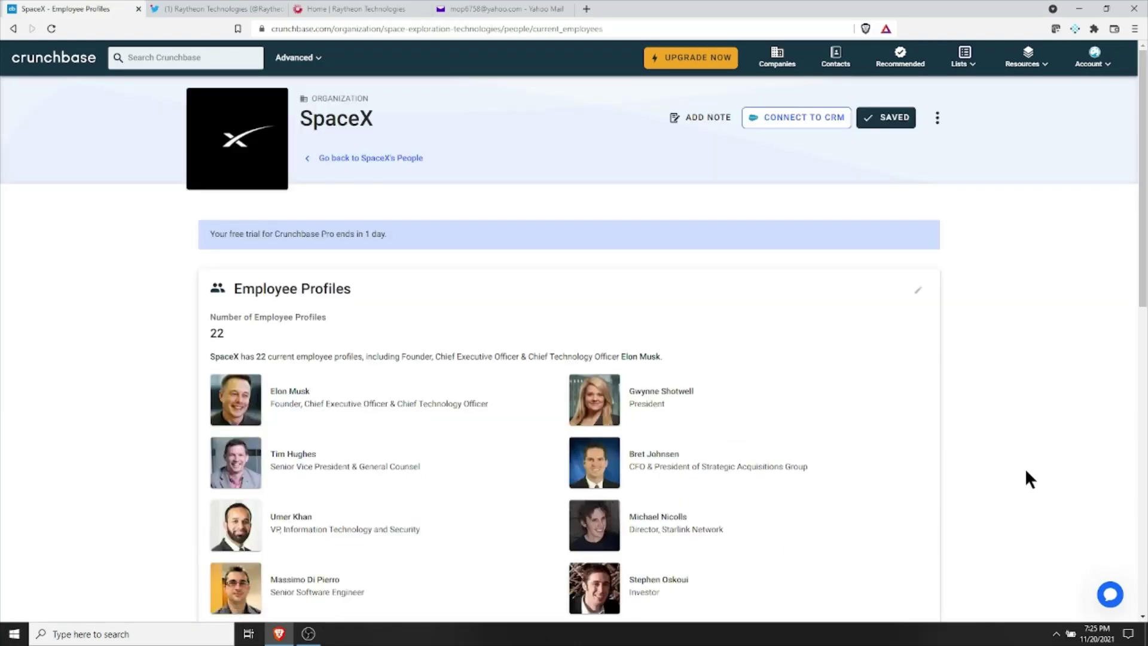
scroll(1144, 320, "down", 2)
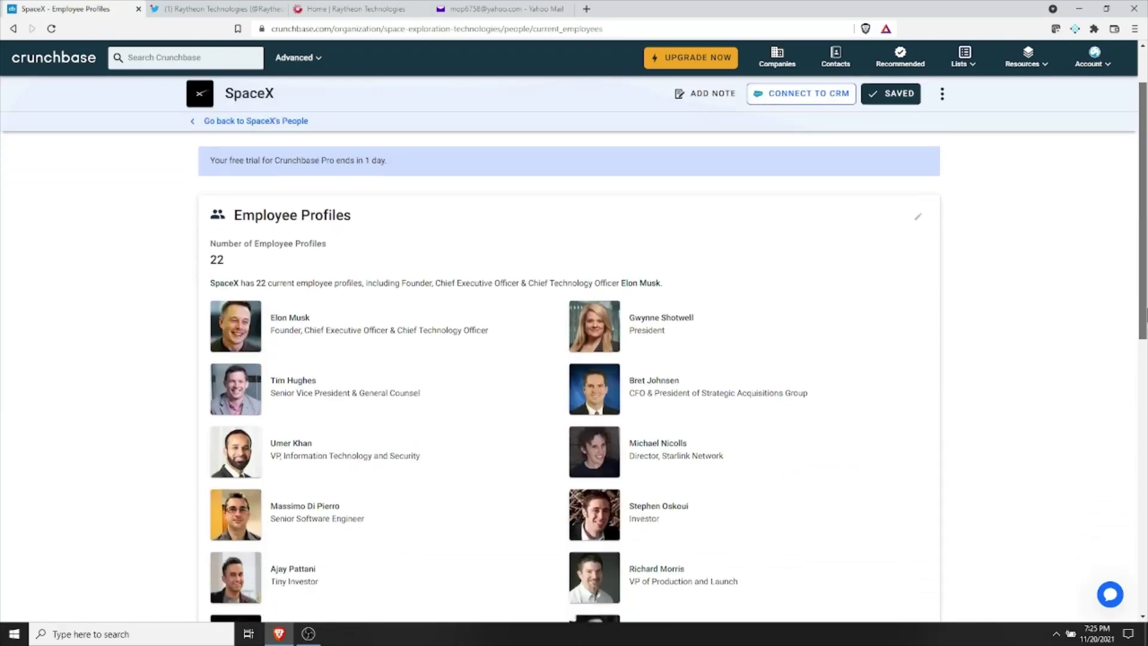
scroll(574, 377, "down", 2)
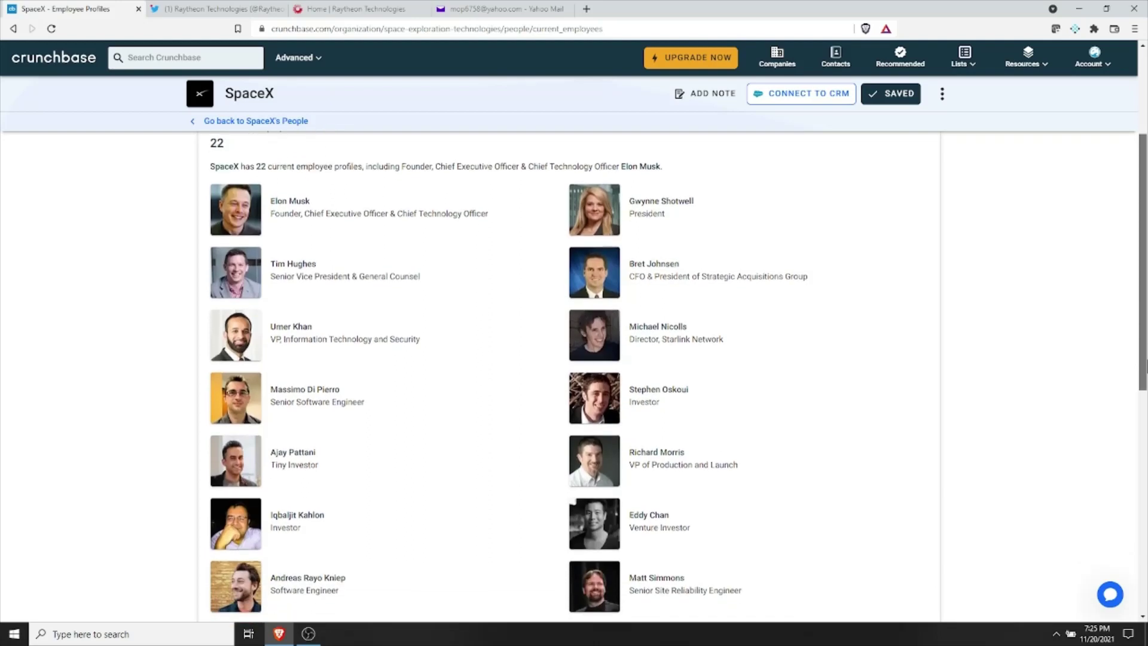
scroll(574, 376, "down", 1)
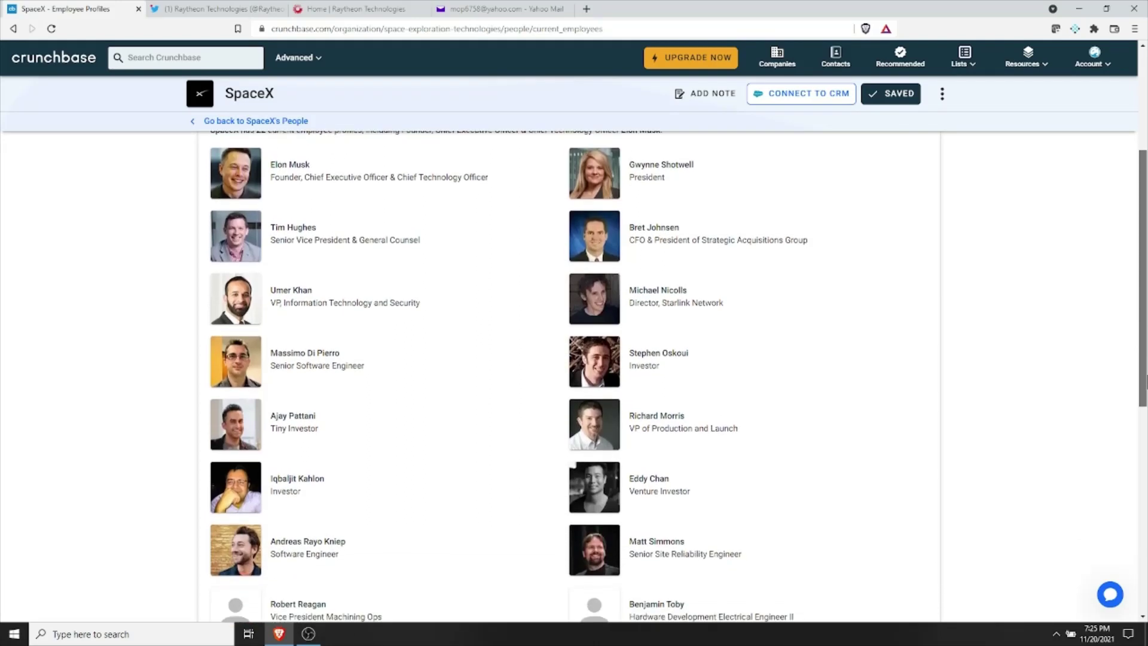
scroll(574, 376, "down", 1)
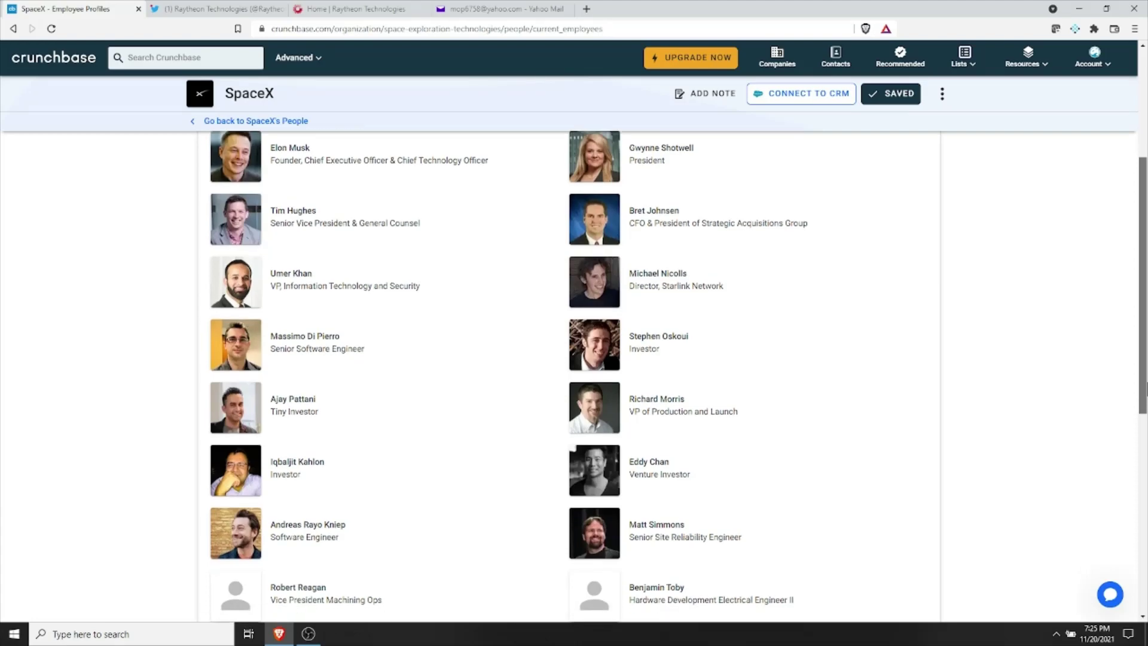
scroll(574, 376, "down", 1)
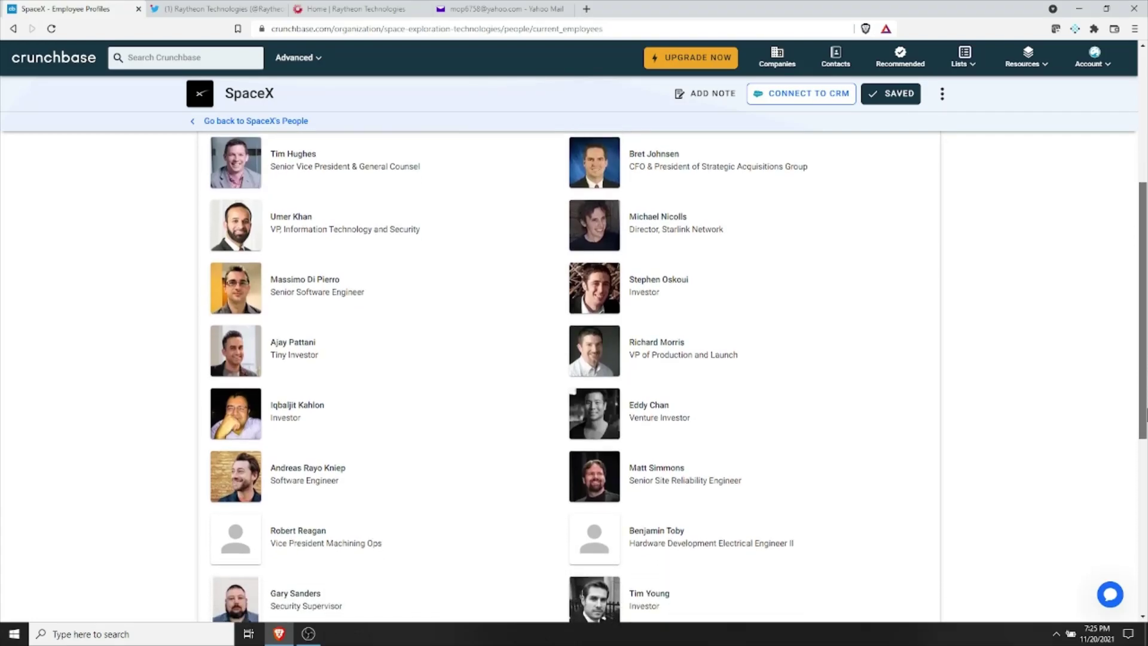
scroll(574, 377, "down", 1)
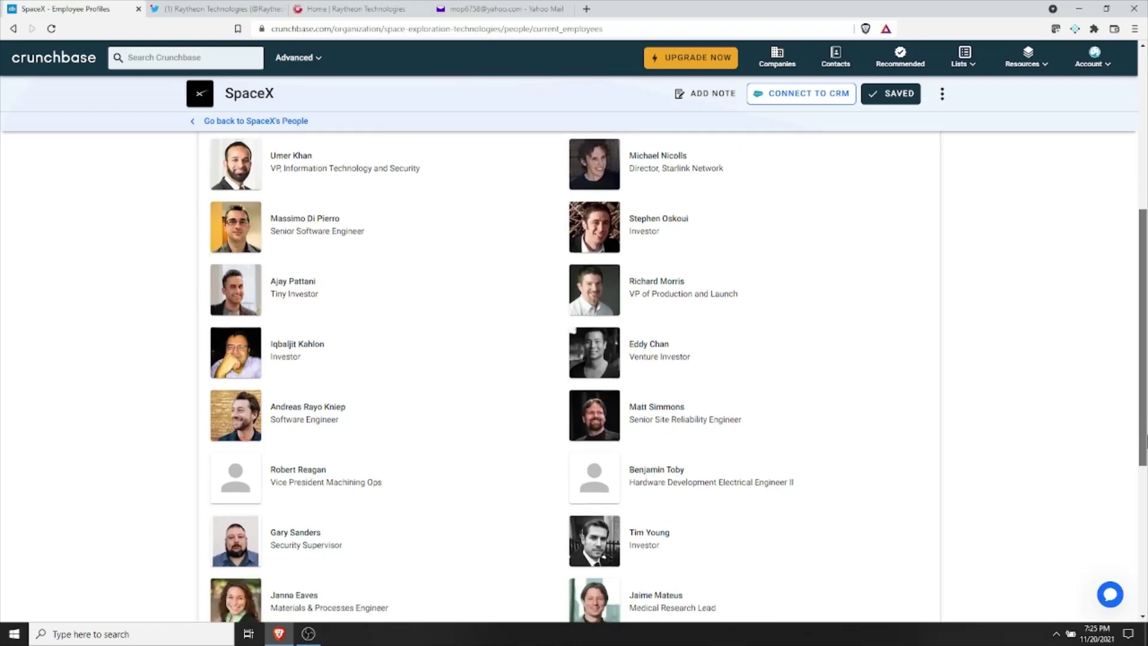
scroll(574, 377, "down", 1)
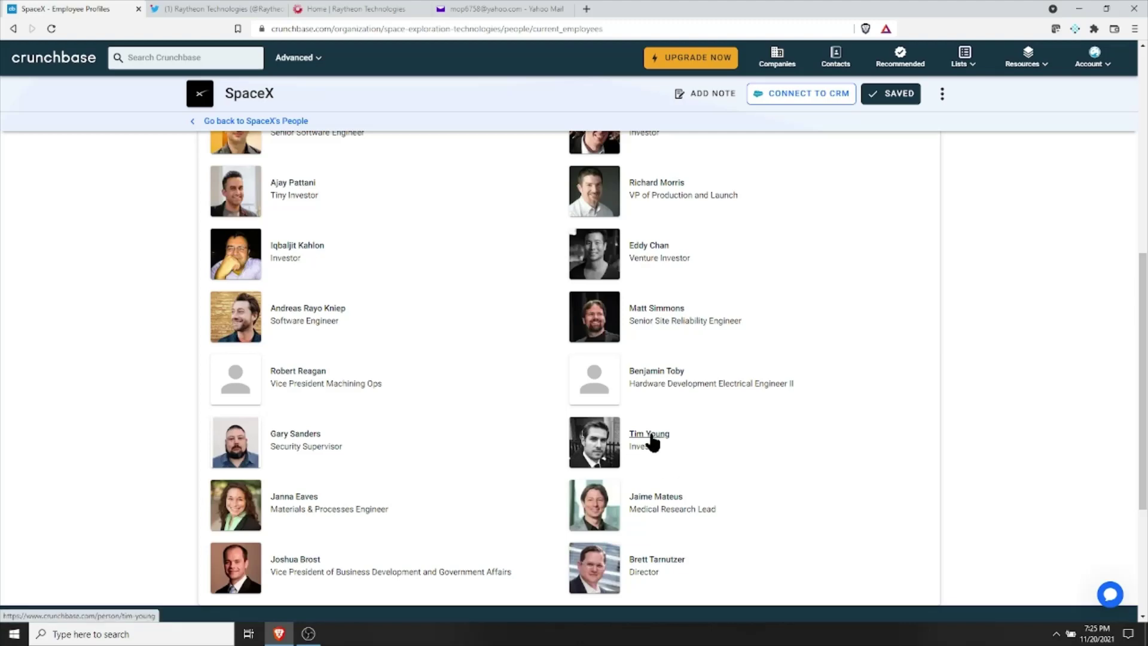
mouse_move(651, 440)
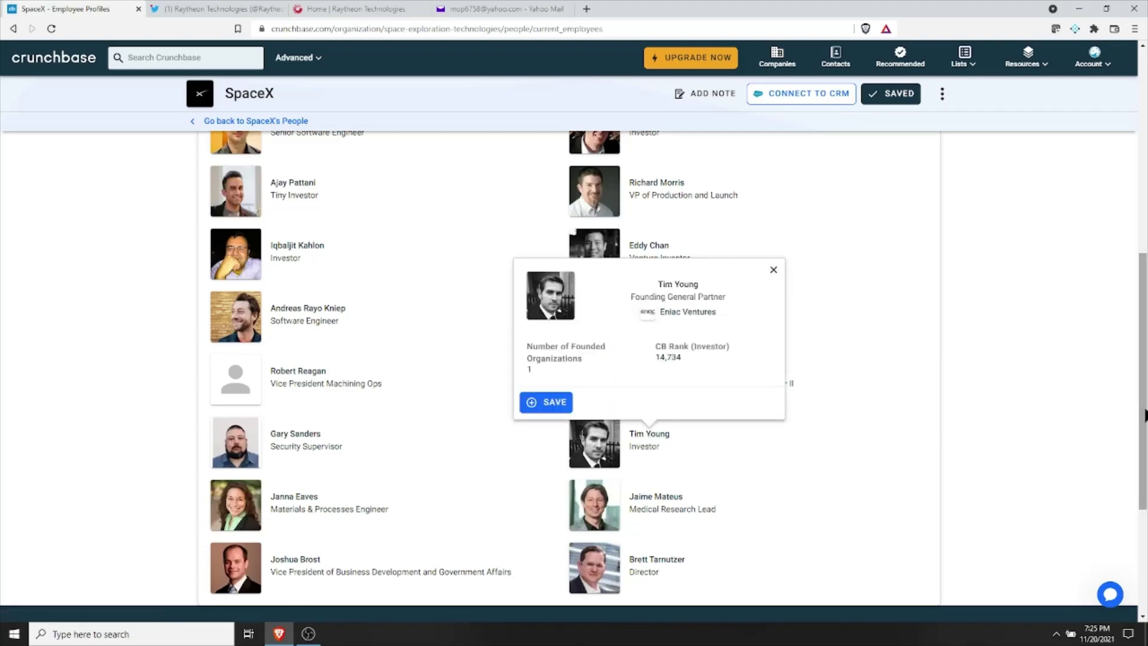
left_click_drag(1144, 418, 1145, 213)
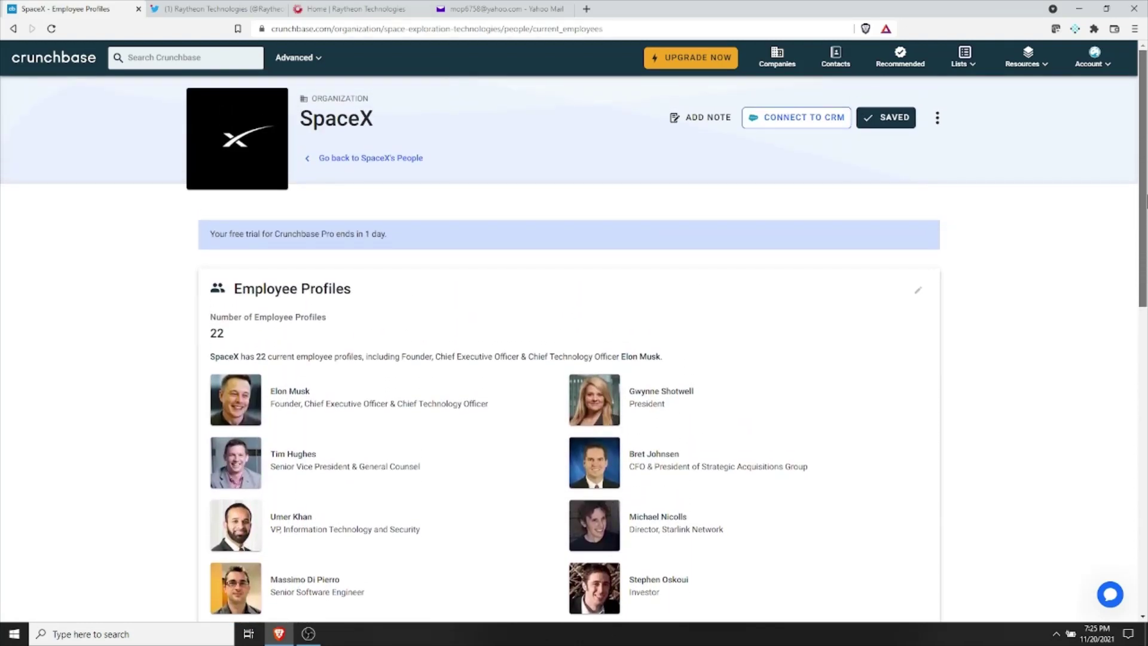
Return to SpaceX's People page and go back to the start of its contacts list
left_click(14, 30)
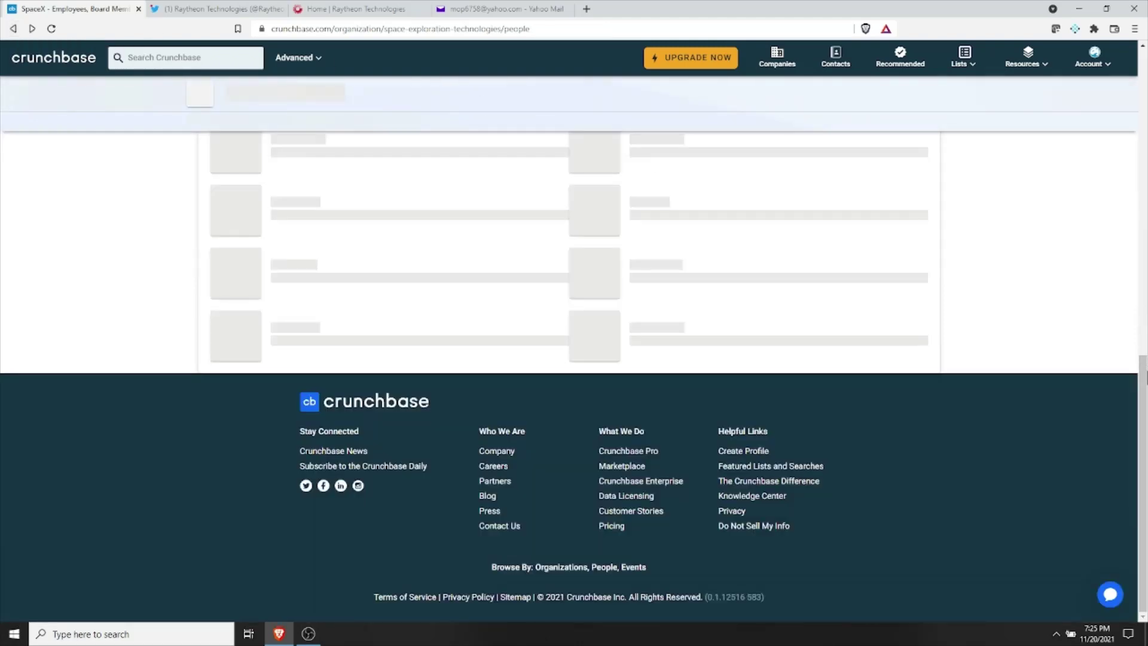
scroll(1146, 390, "down", 8)
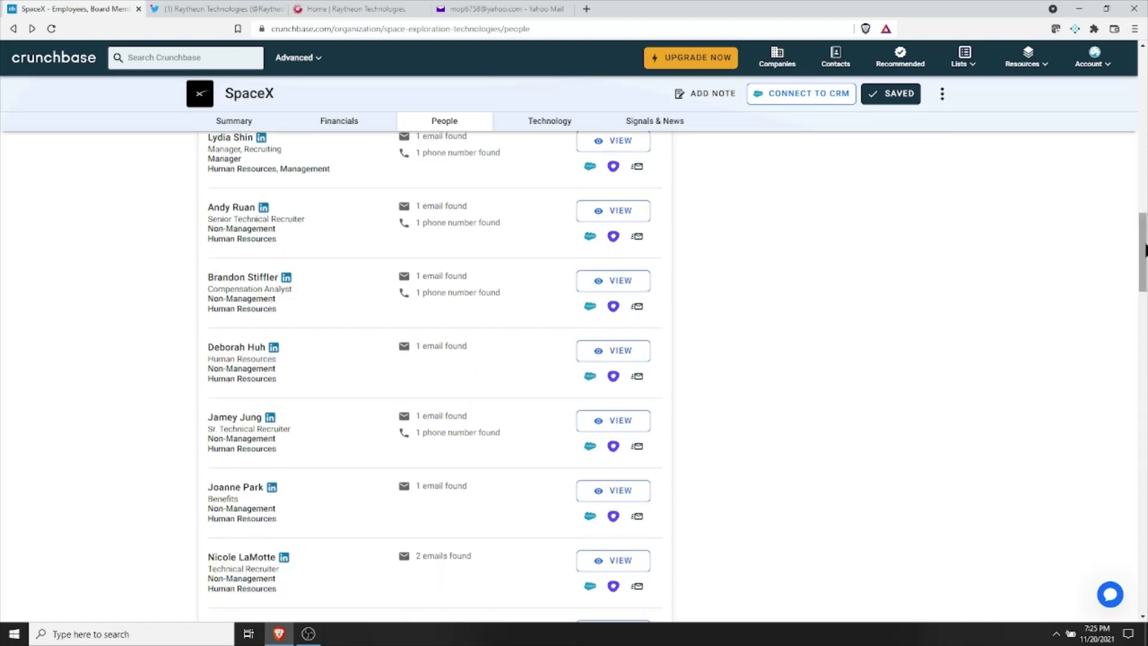
scroll(1146, 390, "up", 16)
scroll(1146, 390, "up", 2)
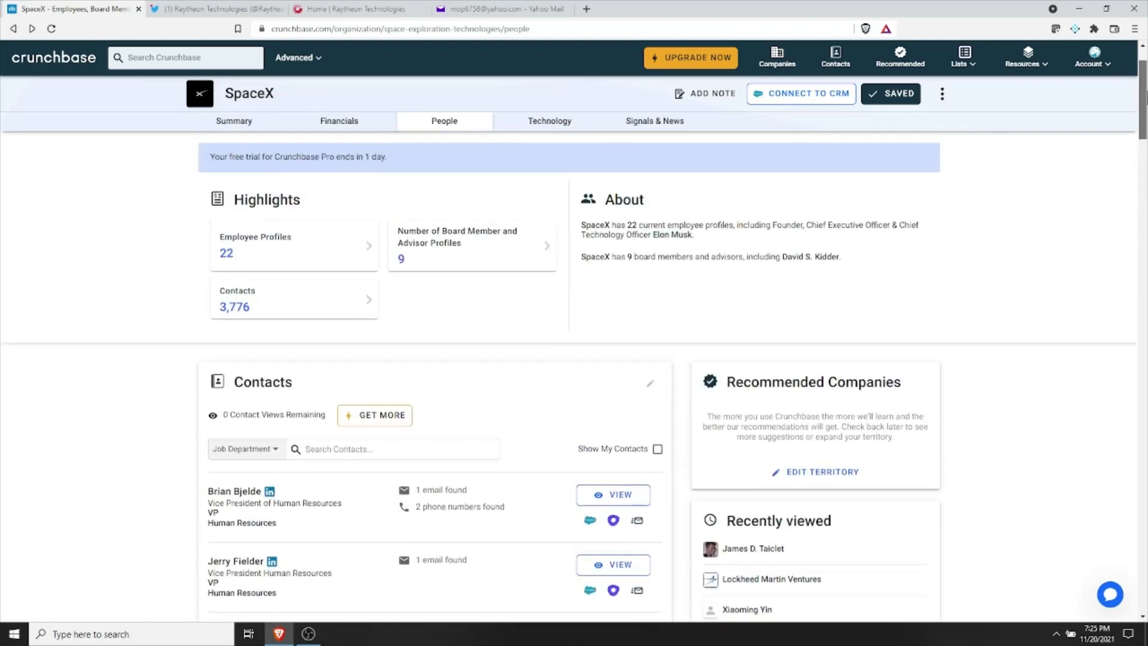
Filter the SpaceX contacts by the Support job department and check the results
left_click(323, 450)
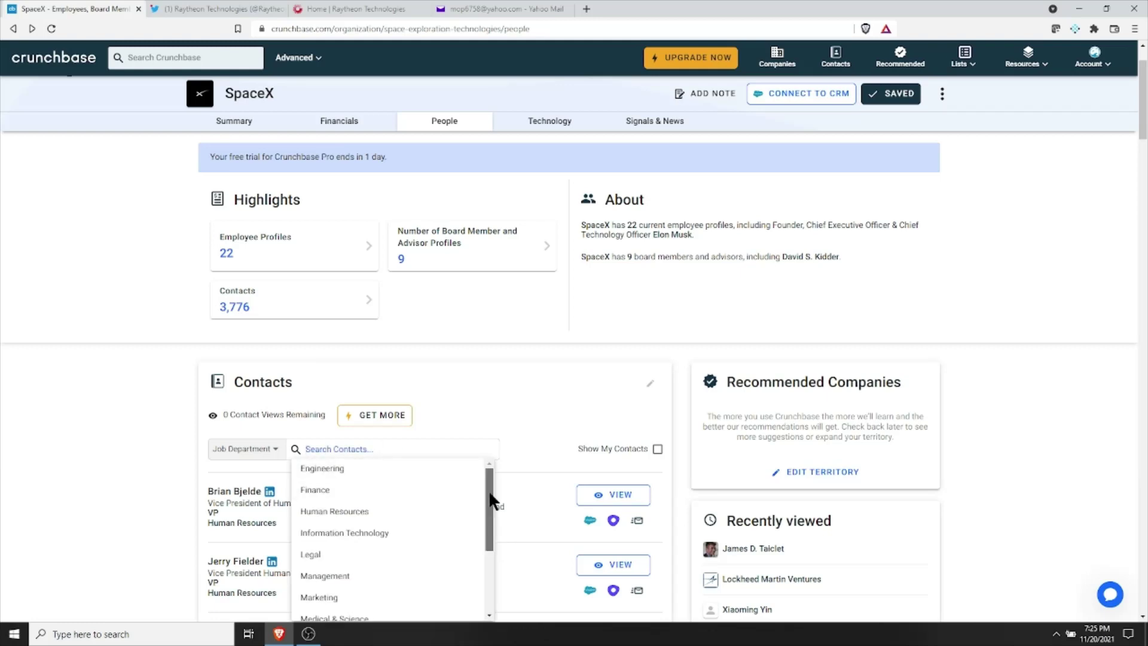
left_click_drag(489, 489, 503, 565)
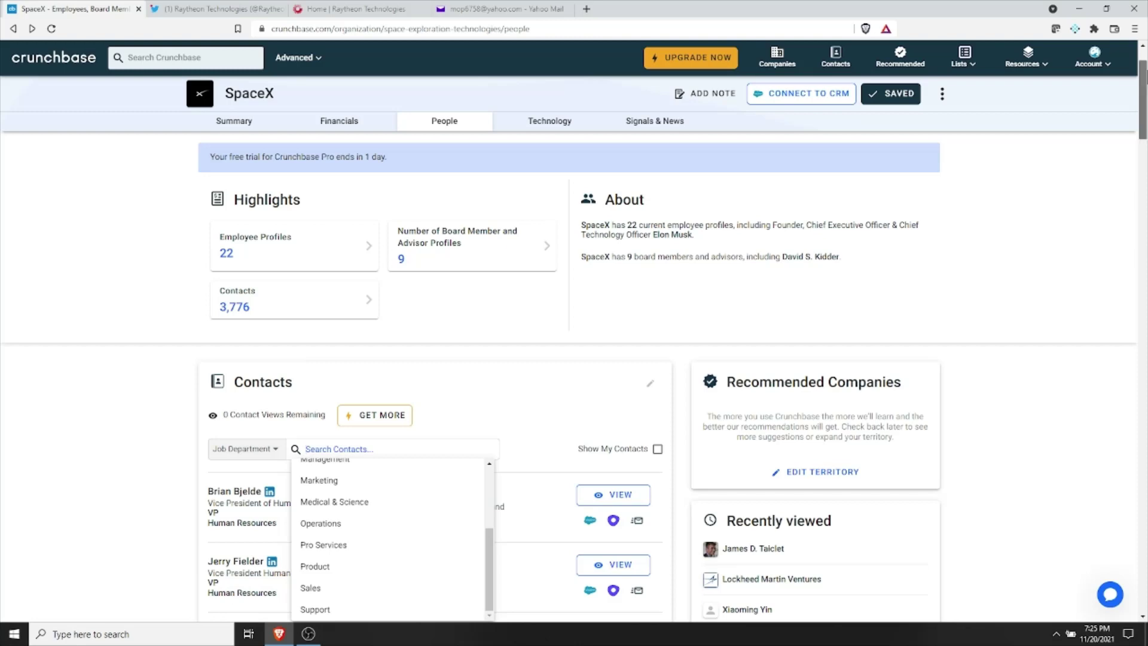
scroll(666, 239, "down", 2)
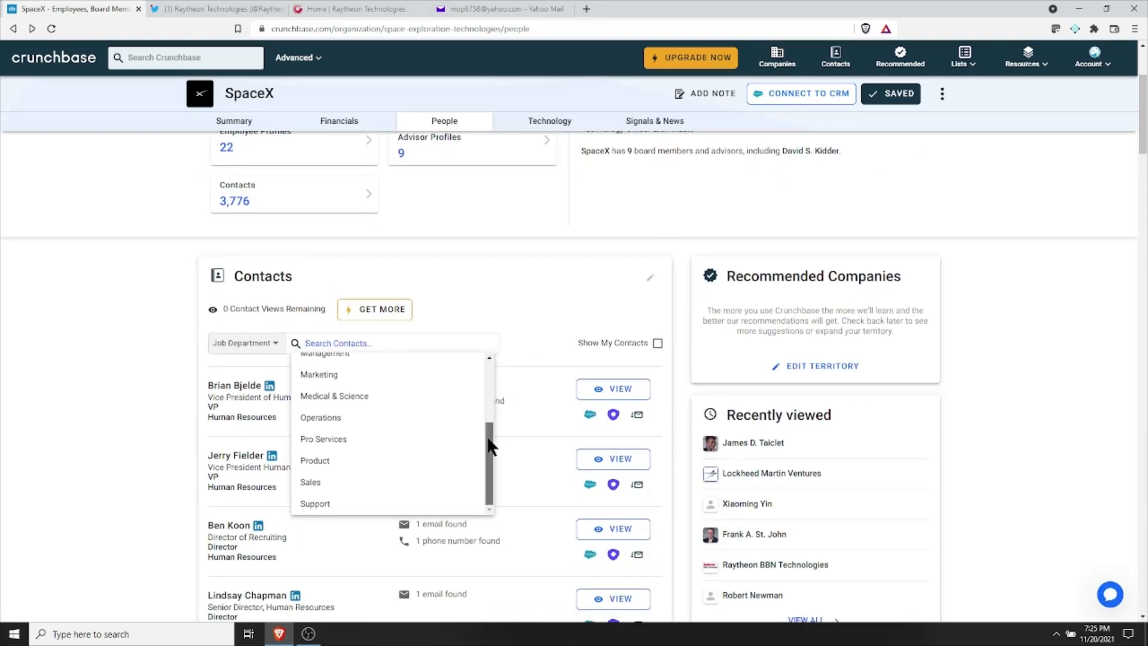
left_click(344, 502)
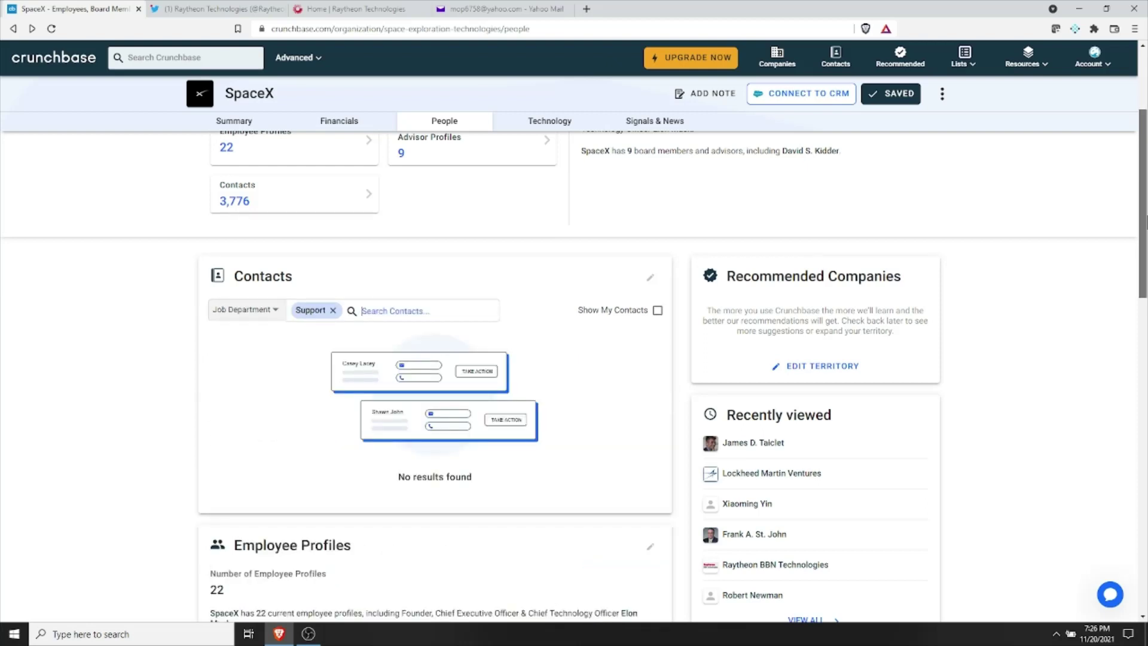
scroll(574, 366, "down", 4)
scroll(574, 366, "up", 3)
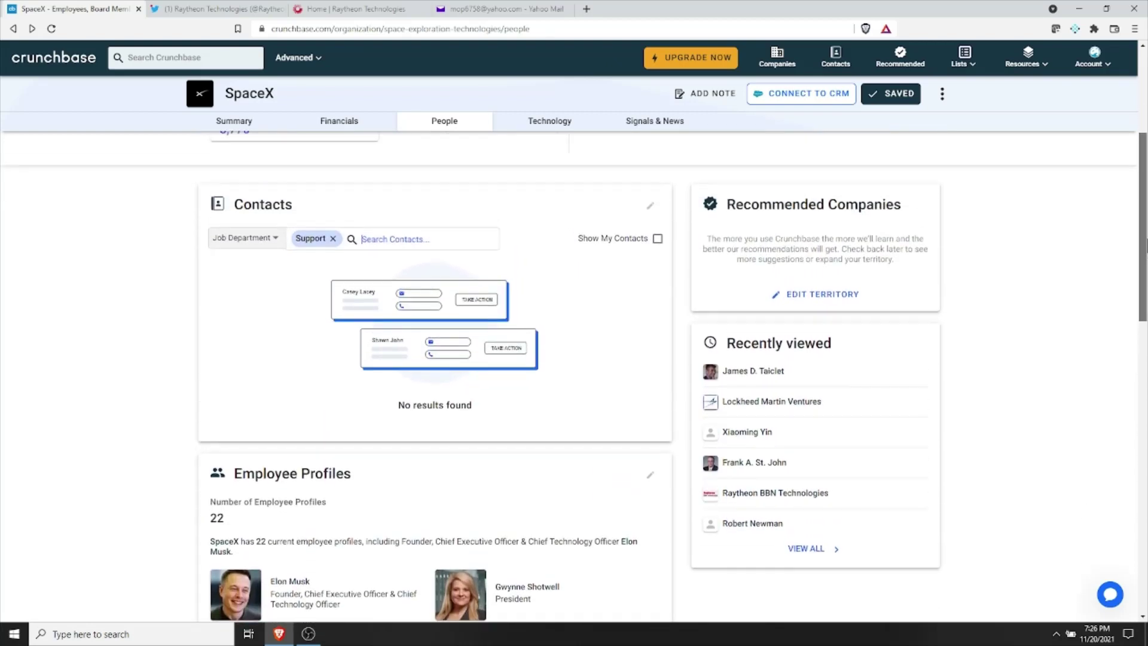
Remove the Support filter and switch the contacts search to Job Title
left_click(332, 239)
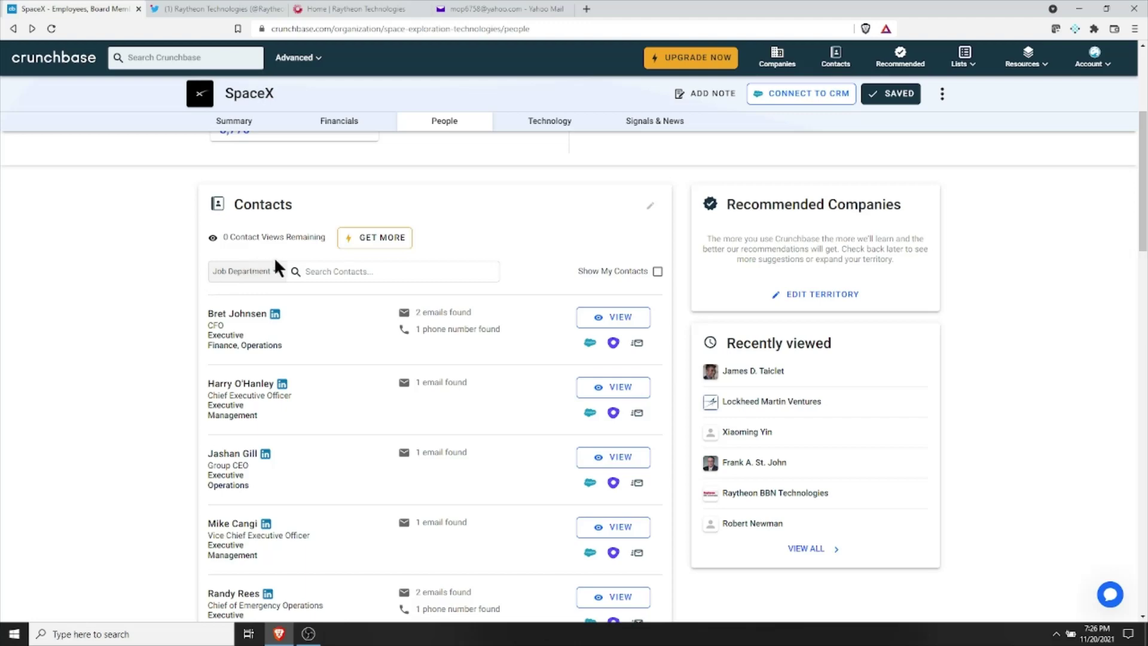
left_click(276, 273)
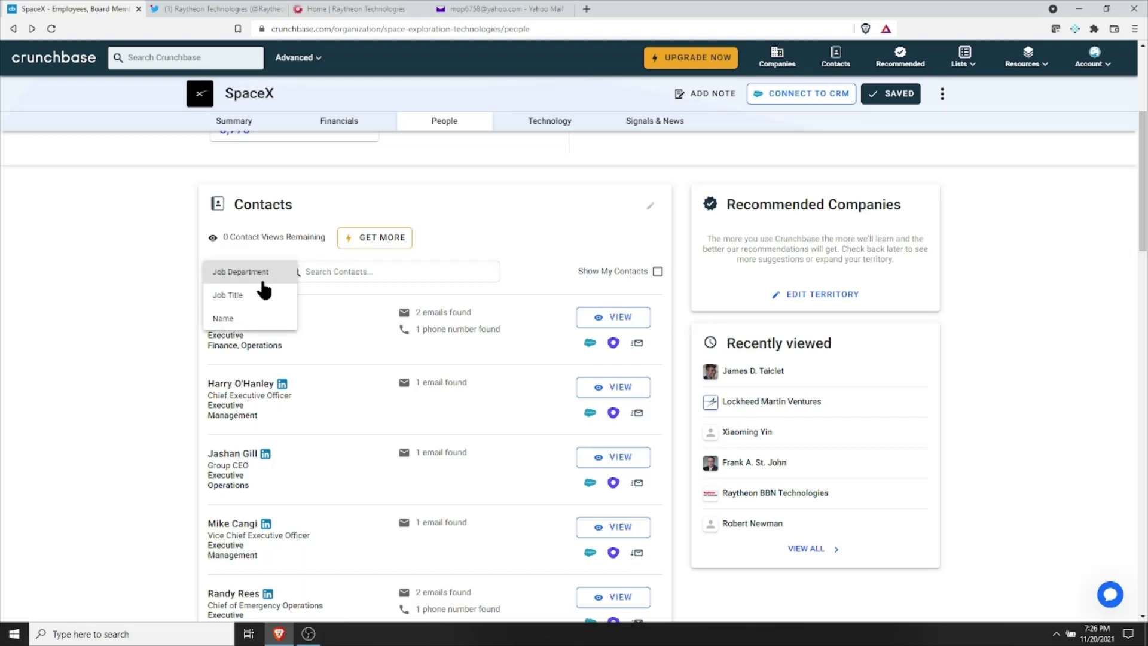
left_click(250, 293)
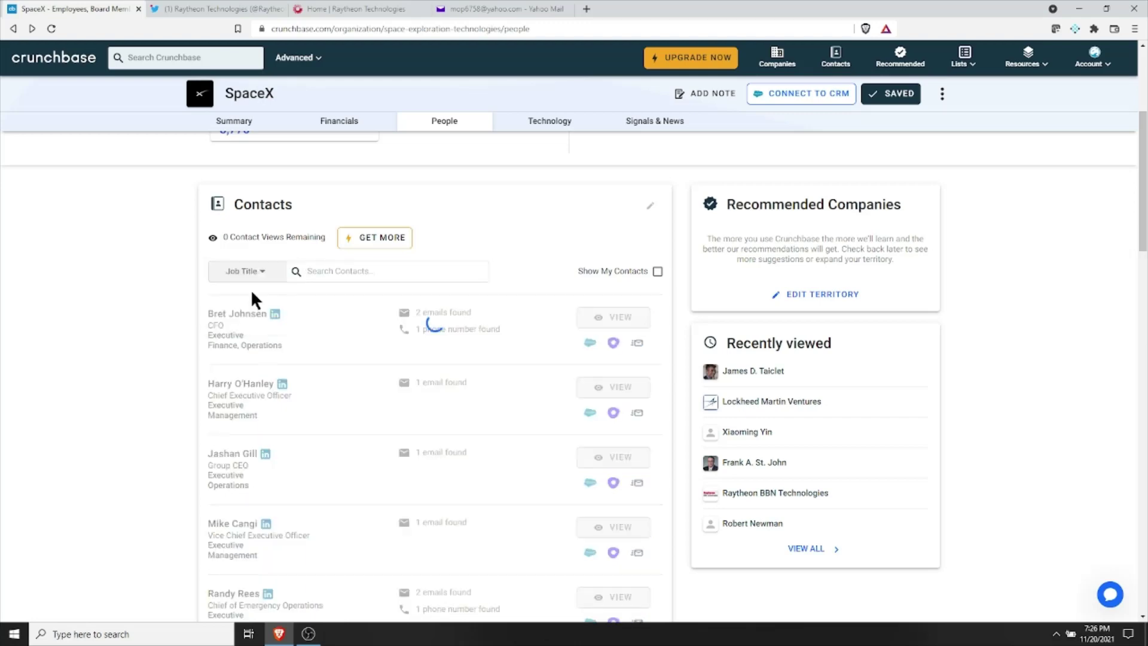
Search job titles for "media", filter the contacts by Media Producer, and try to view the contact's details
left_click(332, 273)
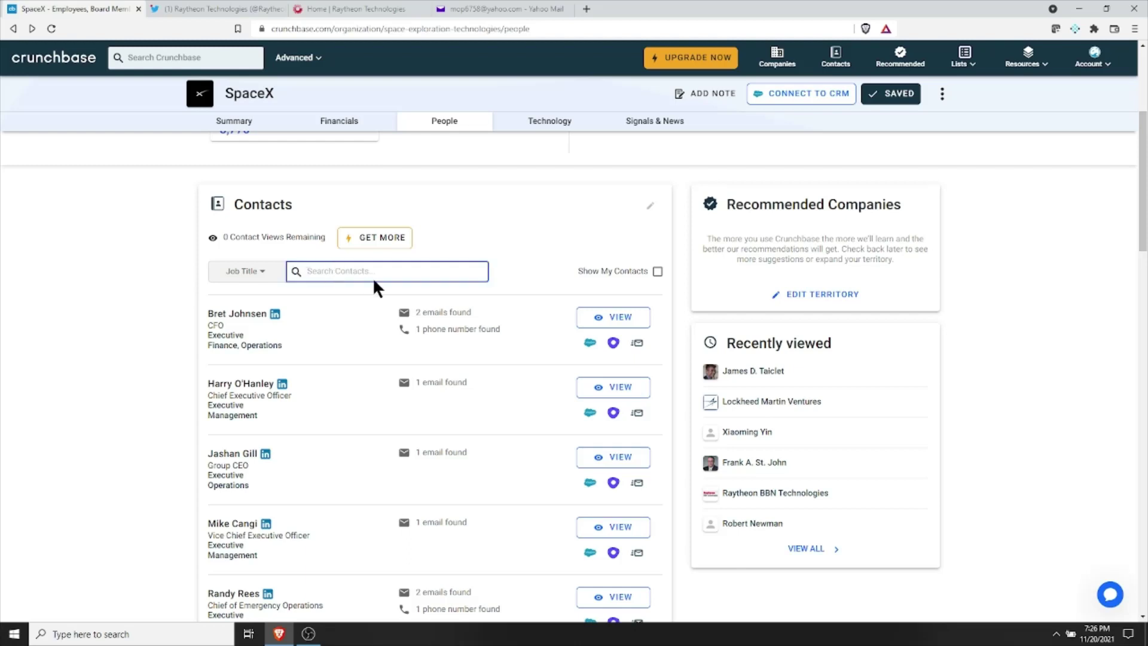
type("media")
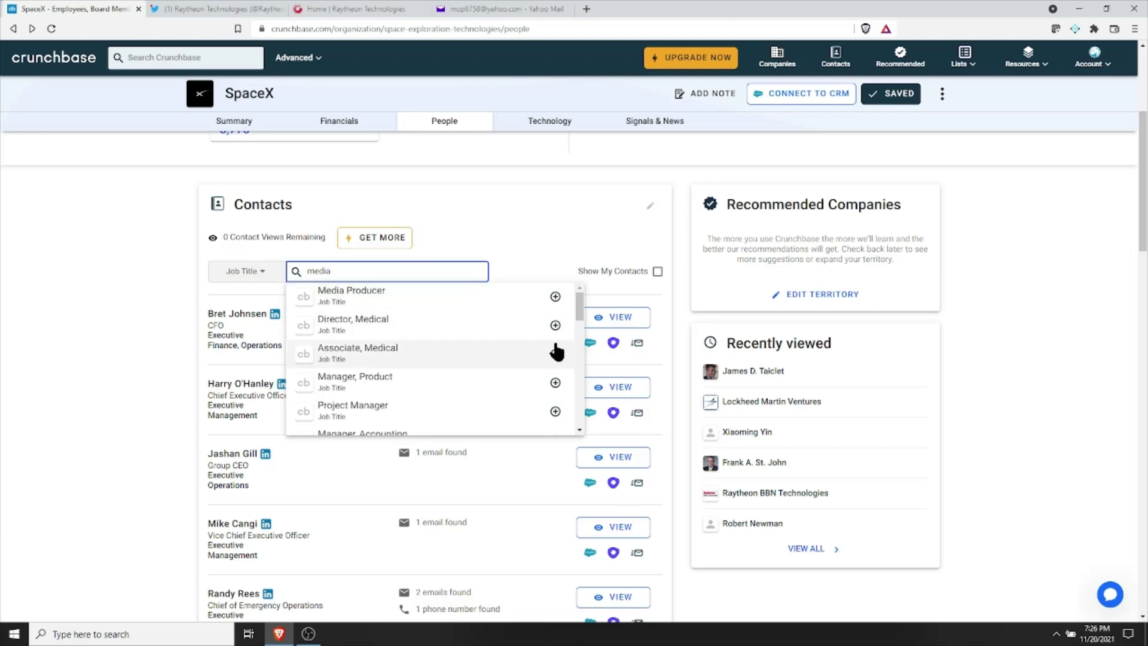
left_click_drag(577, 309, 593, 289)
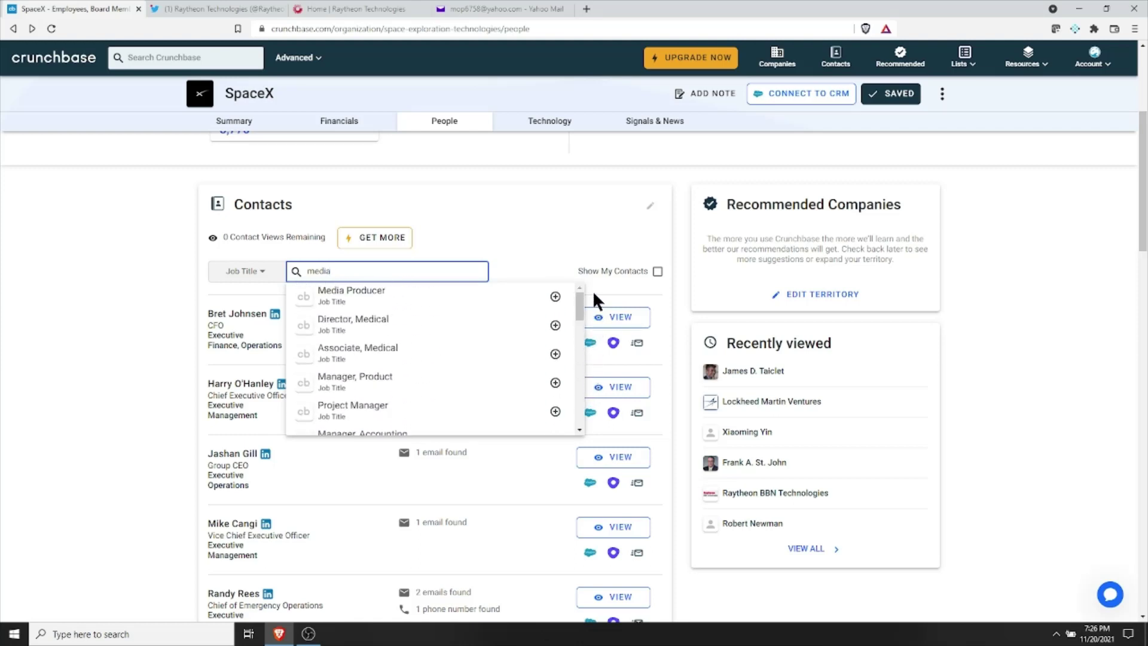
left_click(385, 293)
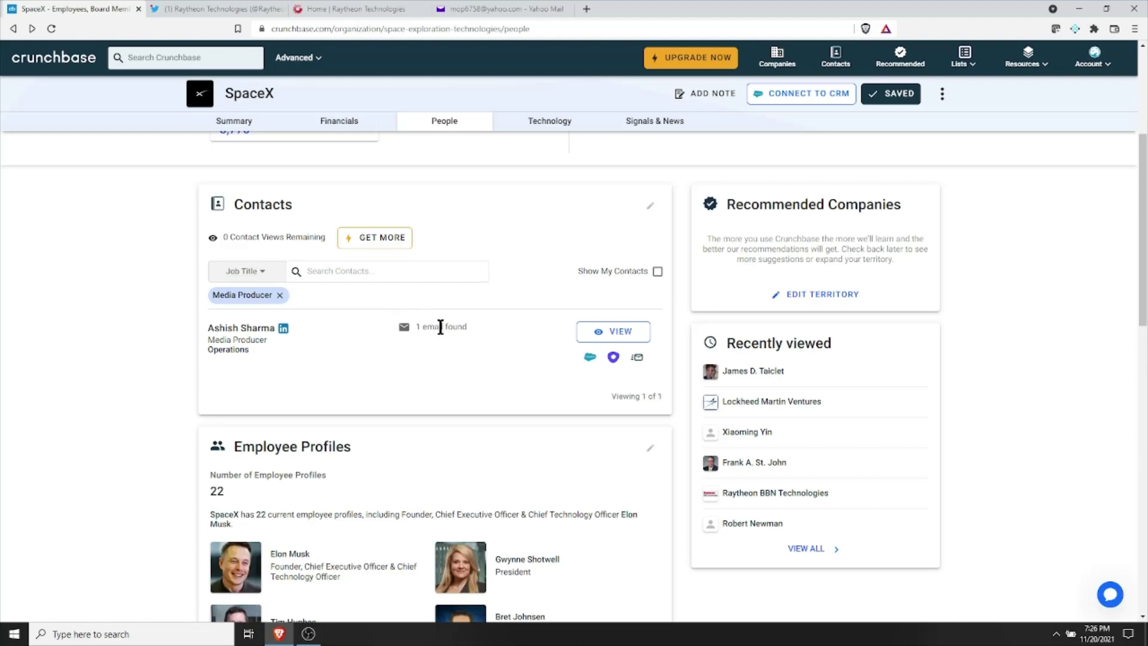
left_click(609, 333)
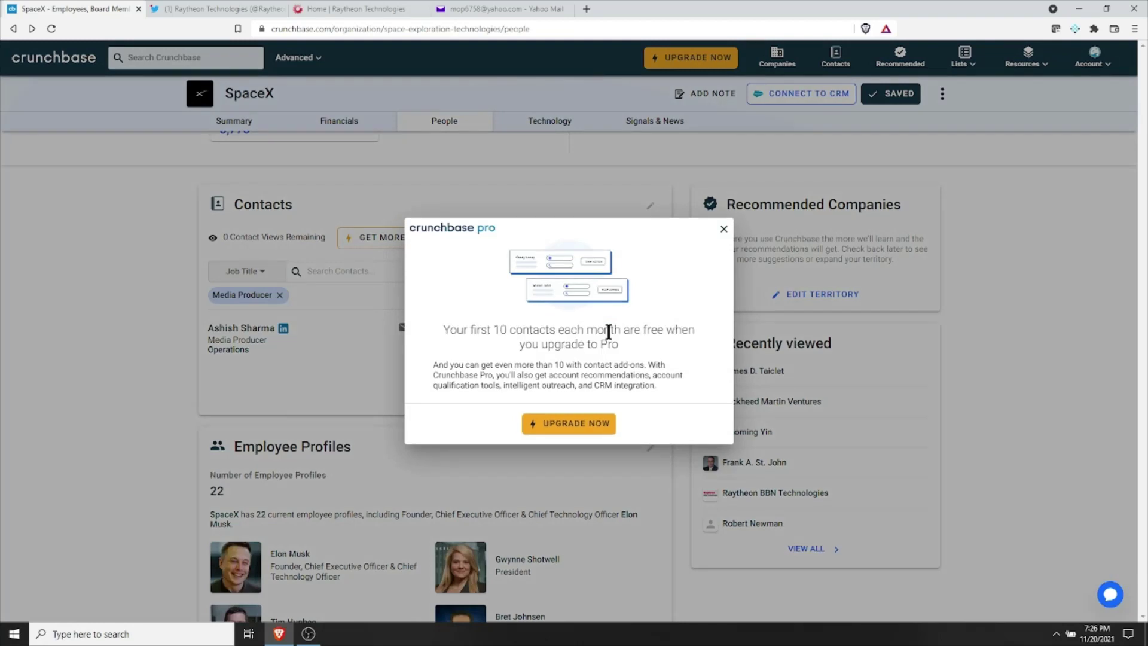
left_click(724, 229)
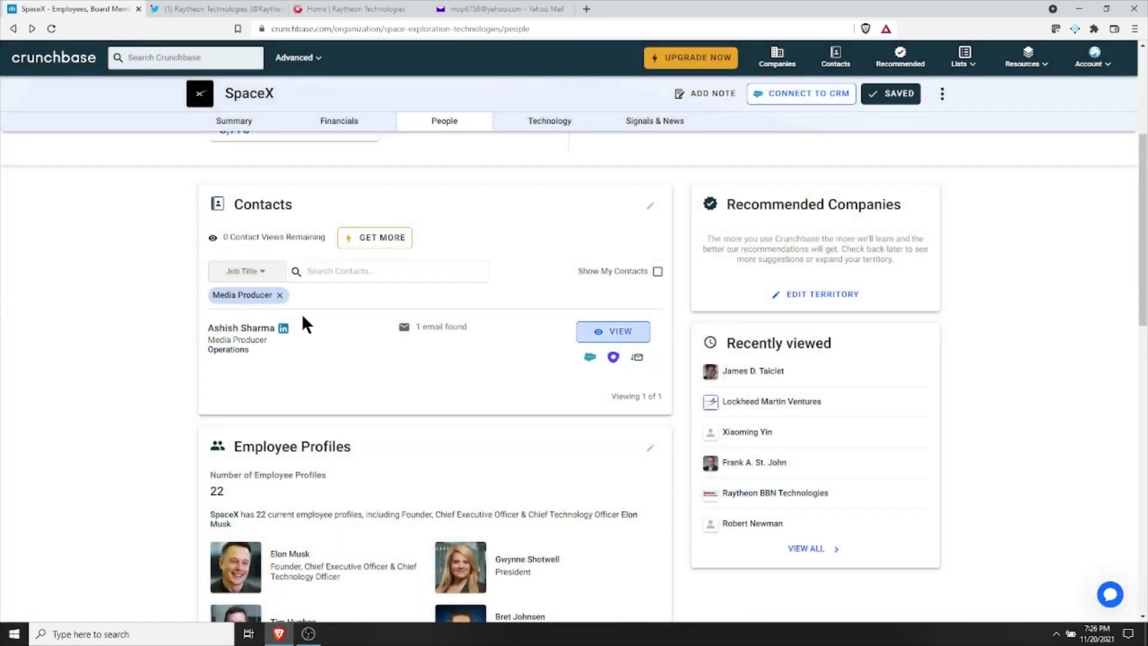
Open the contacts search for the Operations department and look through the contacts' job titles, companies and available contact details
left_click(229, 351)
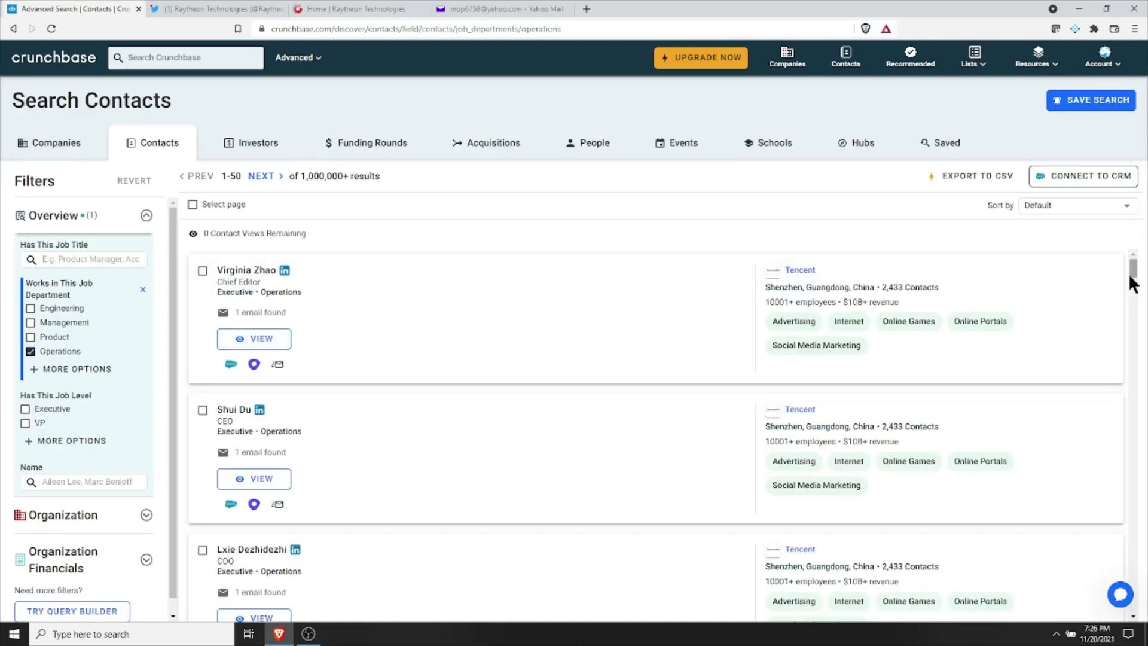
left_click_drag(1133, 277, 1145, 321)
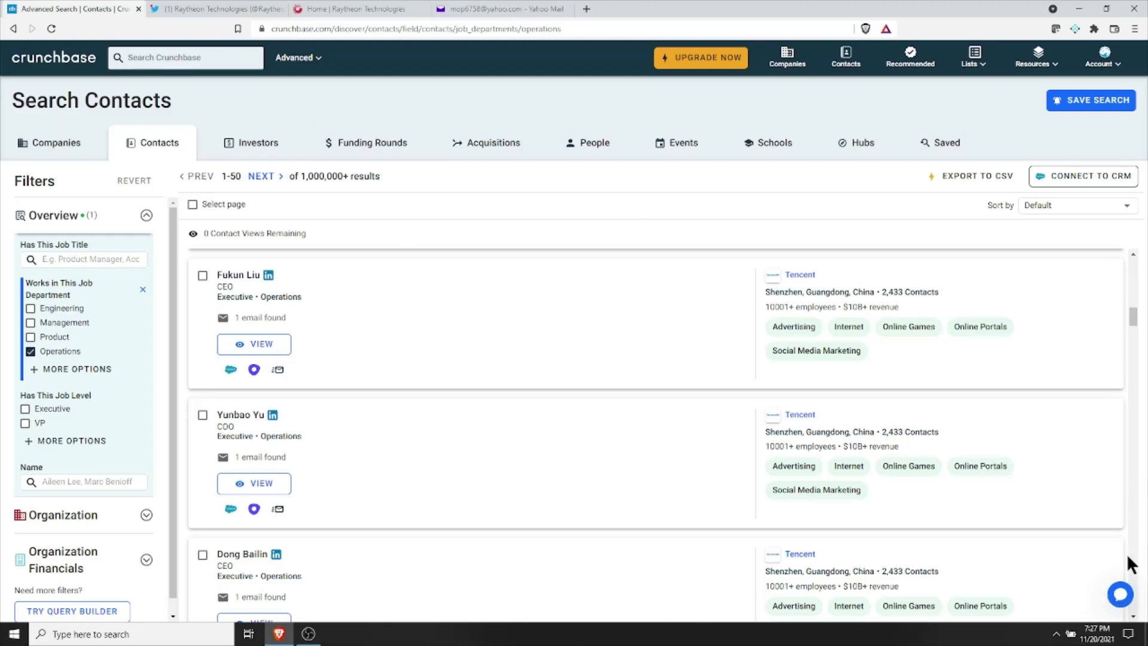
scroll(1136, 567, "down", 1)
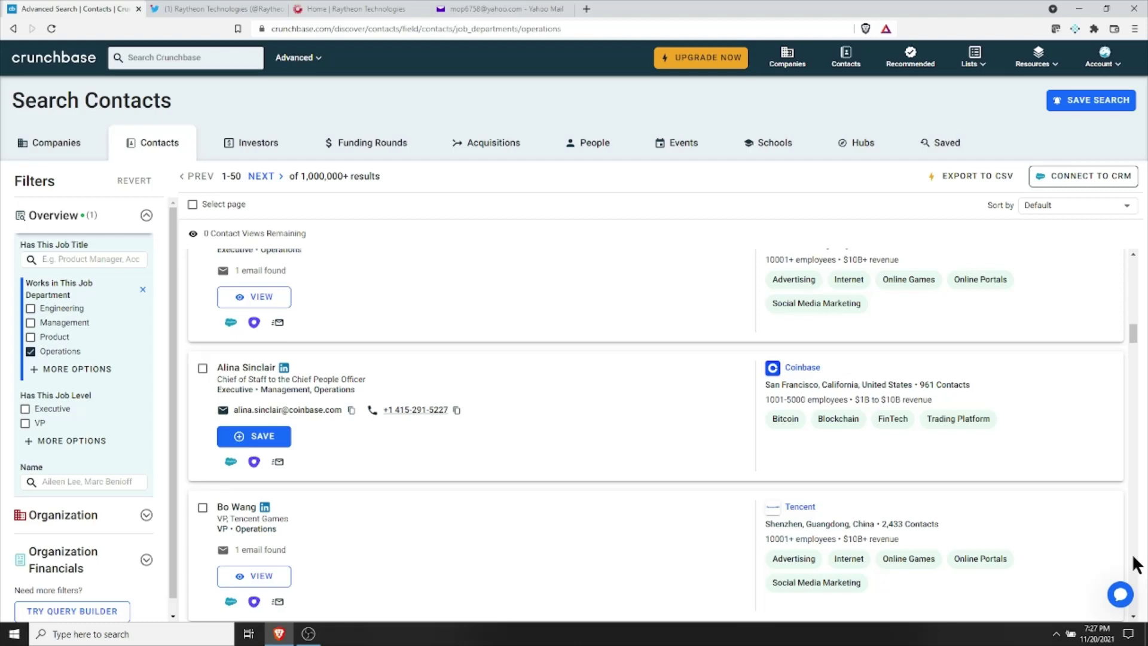
scroll(1136, 564, "down", 5)
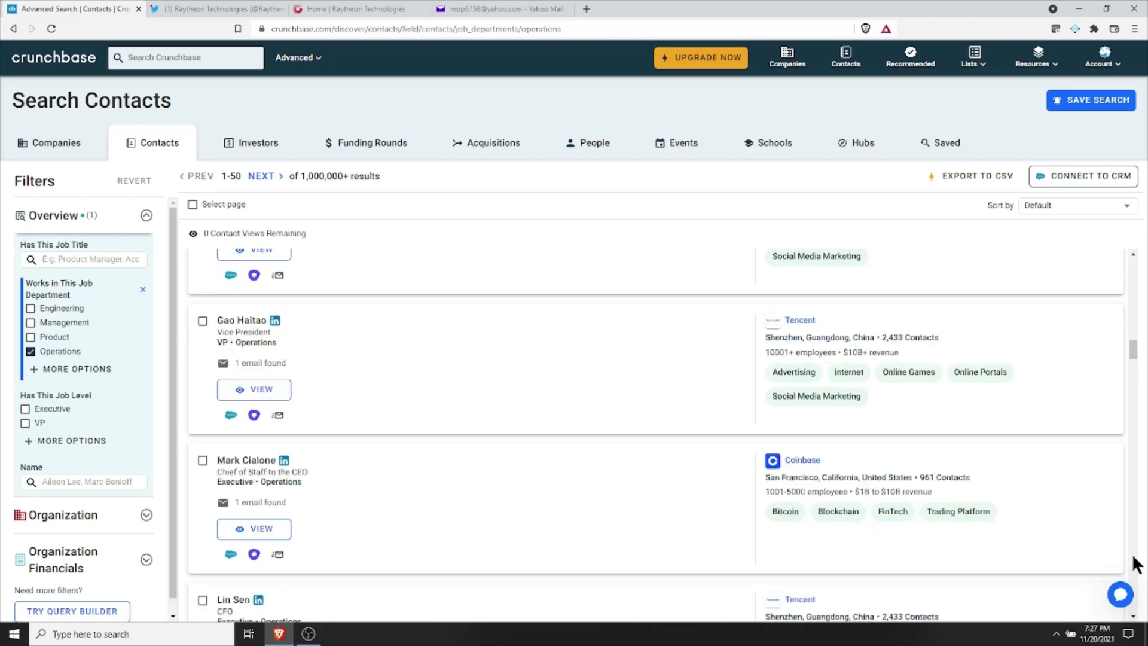
scroll(1136, 565, "down", 5)
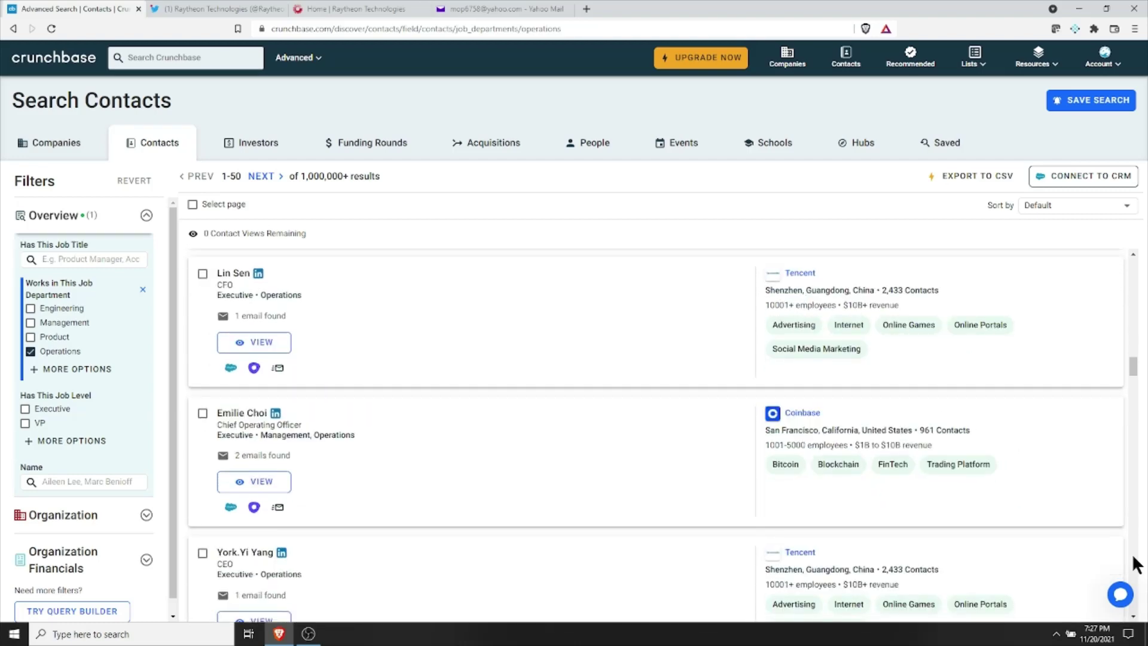
scroll(1136, 565, "down", 5)
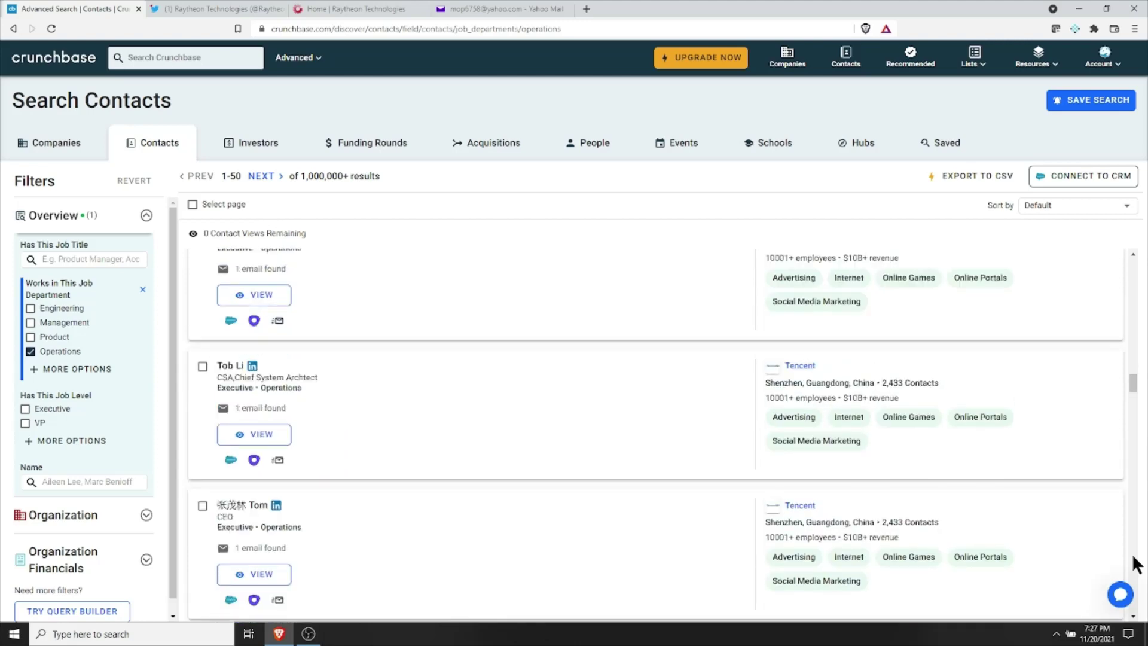
scroll(1136, 564, "down", 5)
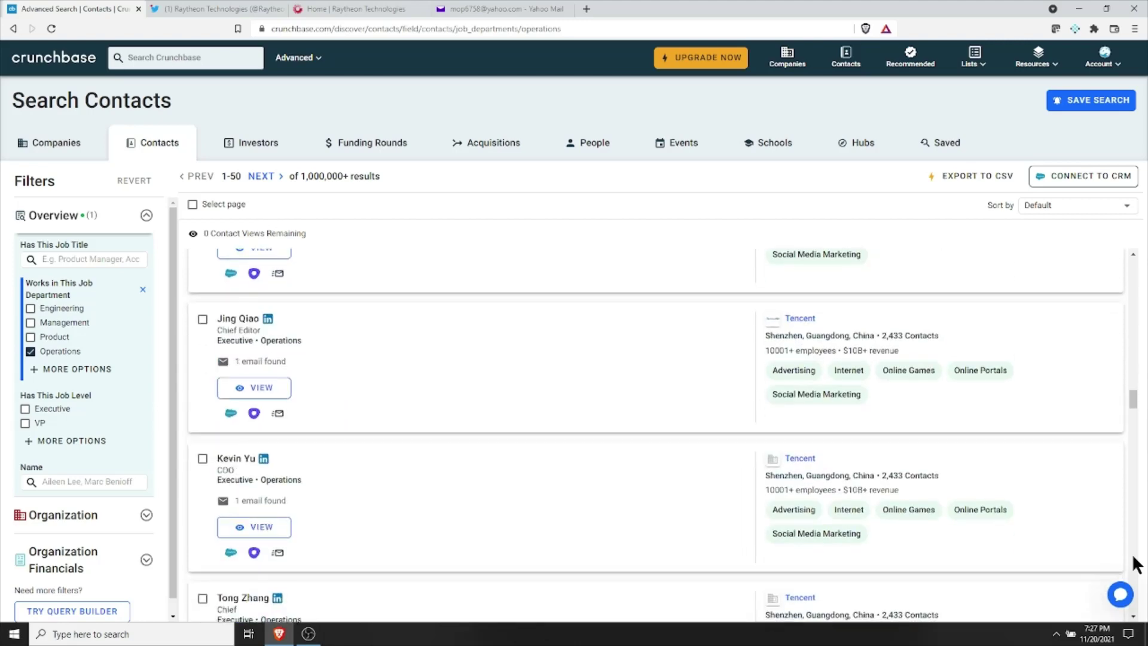
Look through the rest of the Operations contacts, then return to the start of the results
scroll(1136, 565, "down", 5)
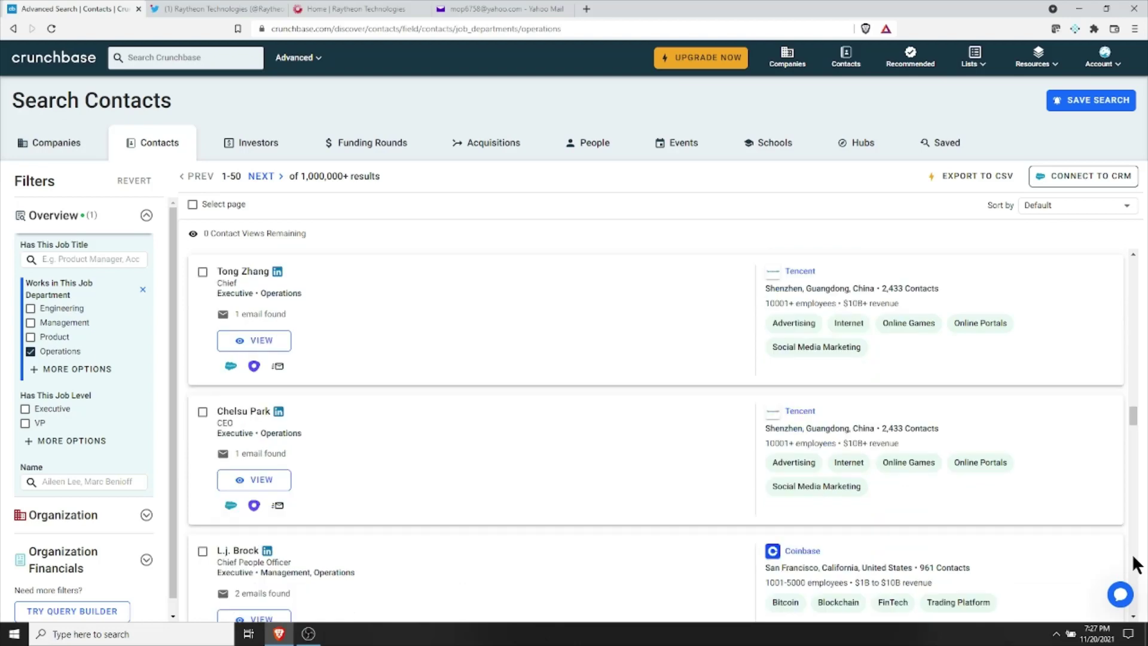
scroll(1136, 564, "down", 5)
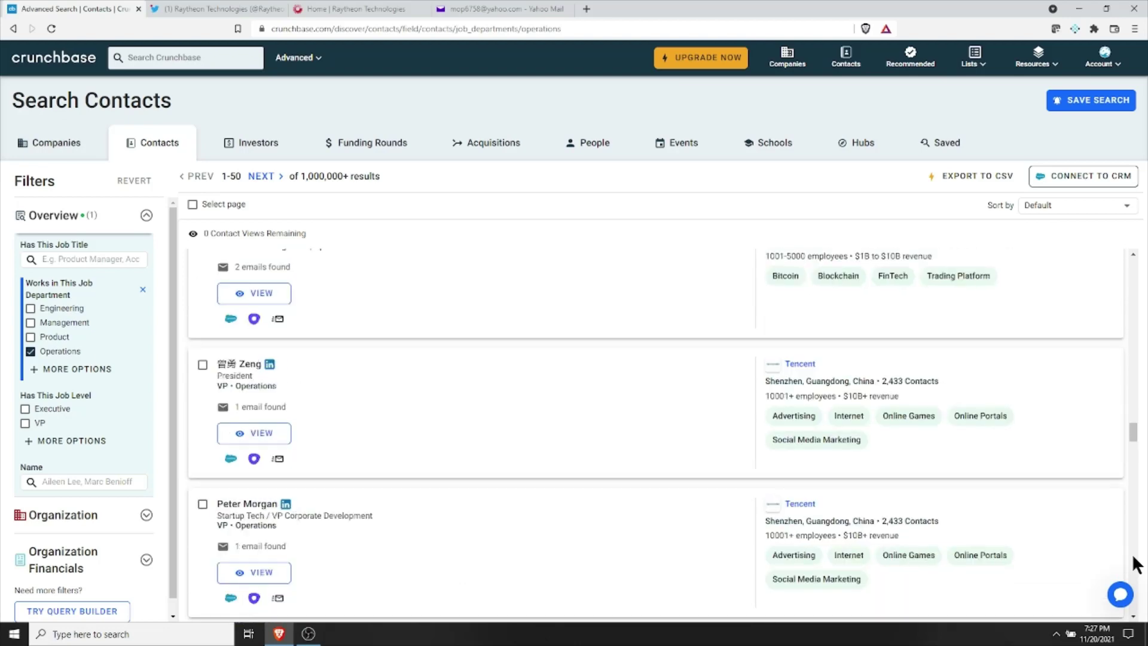
scroll(1136, 564, "down", 5)
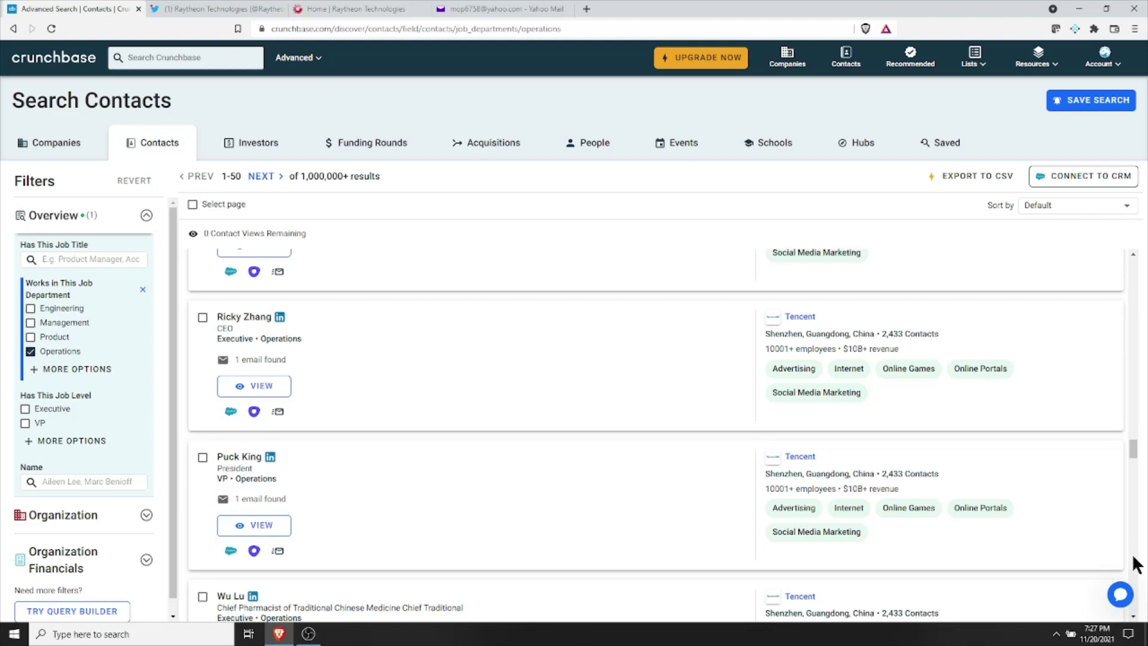
scroll(1136, 564, "down", 5)
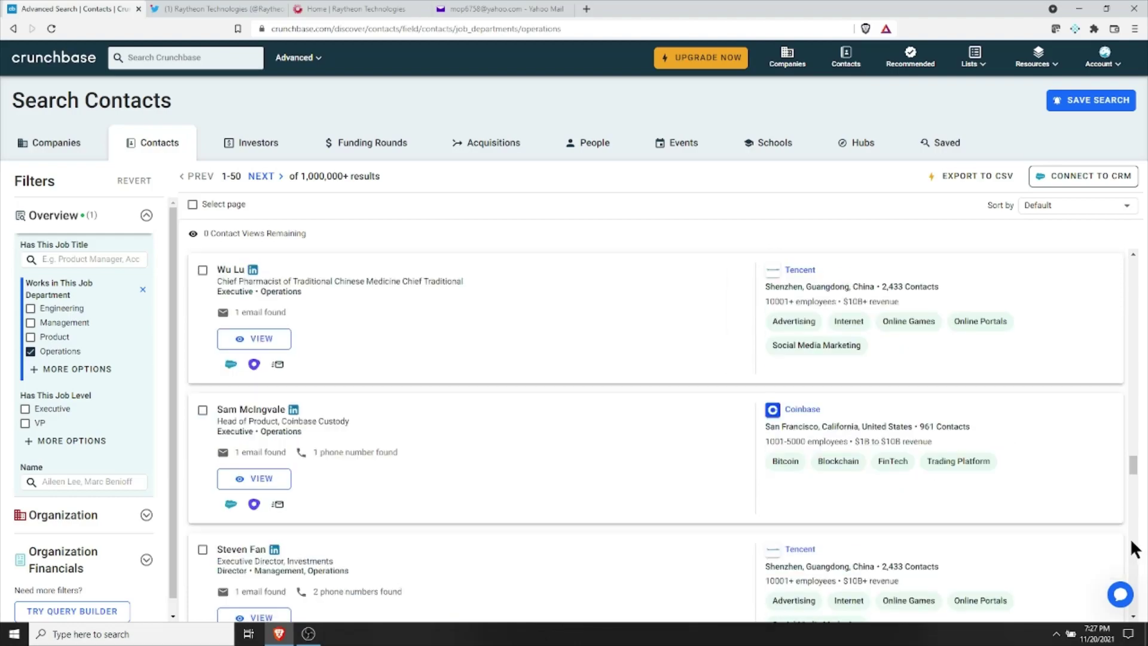
left_click_drag(1136, 469, 1126, 250)
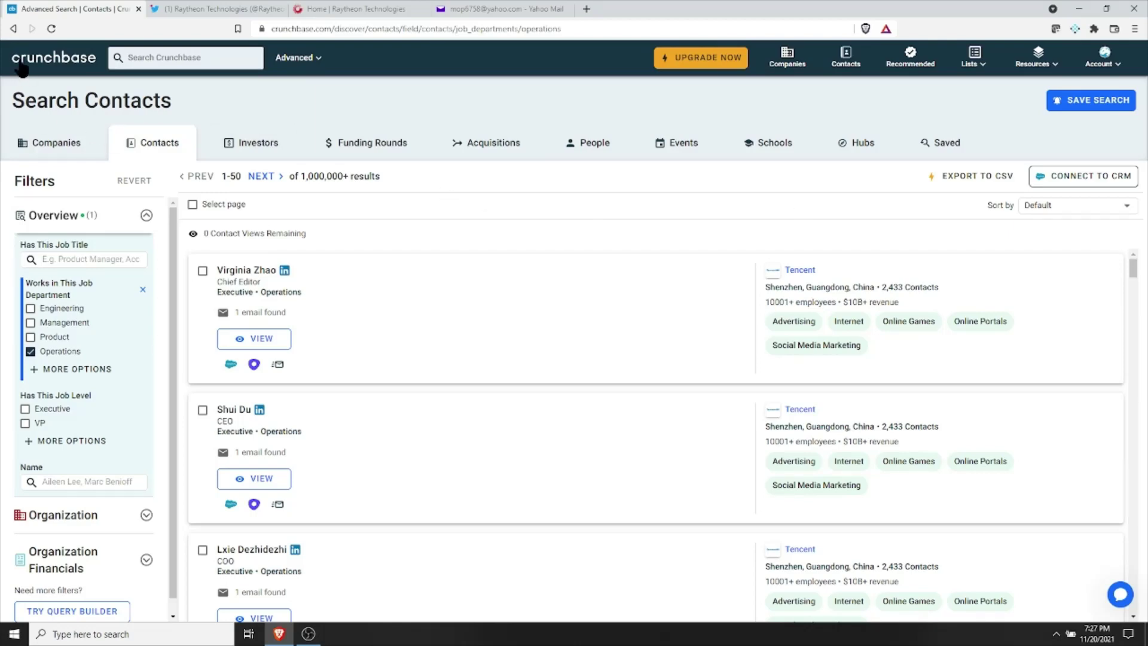
Go back to SpaceX's people page and remove the Media Producer filter from its contacts
left_click(13, 28)
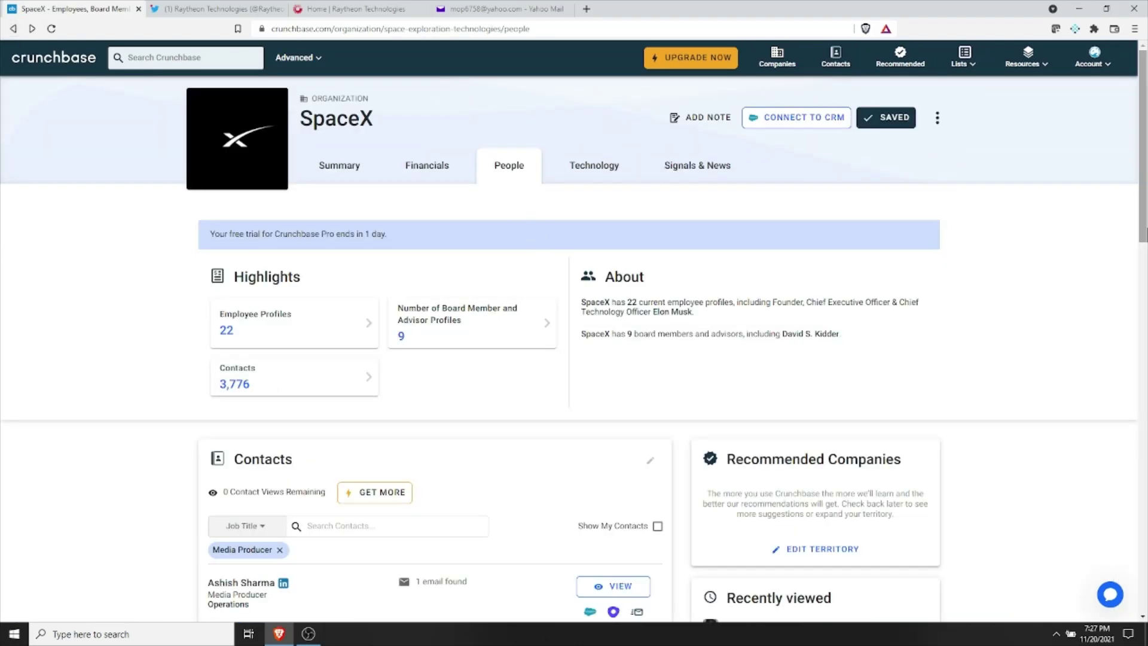
left_click_drag(1144, 214, 1143, 282)
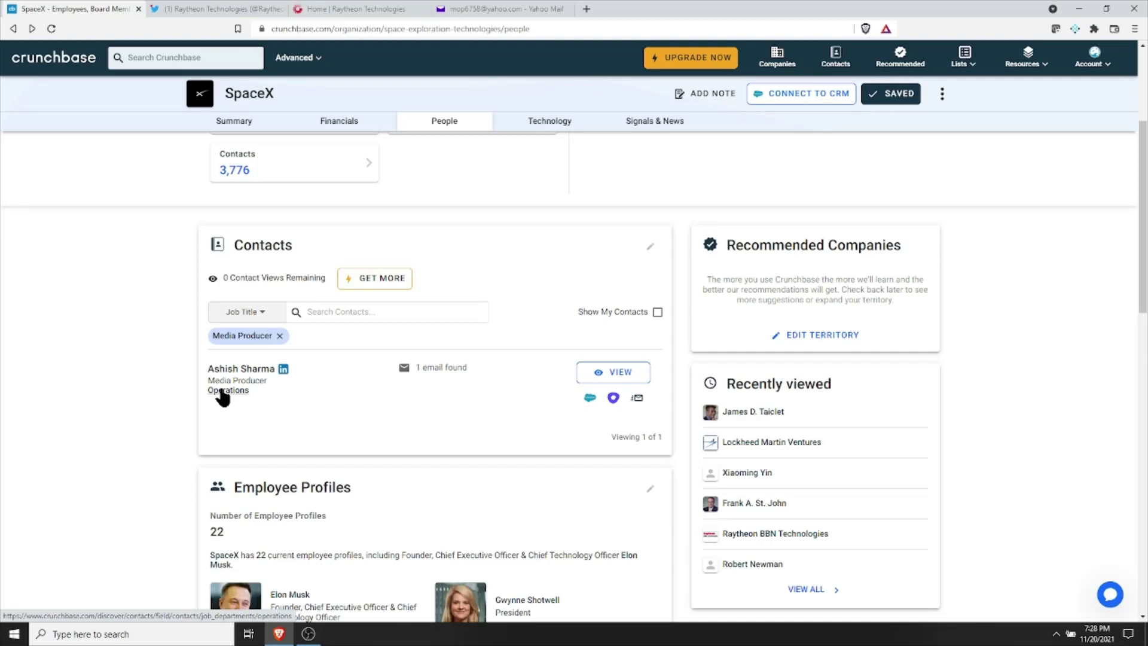
left_click(279, 336)
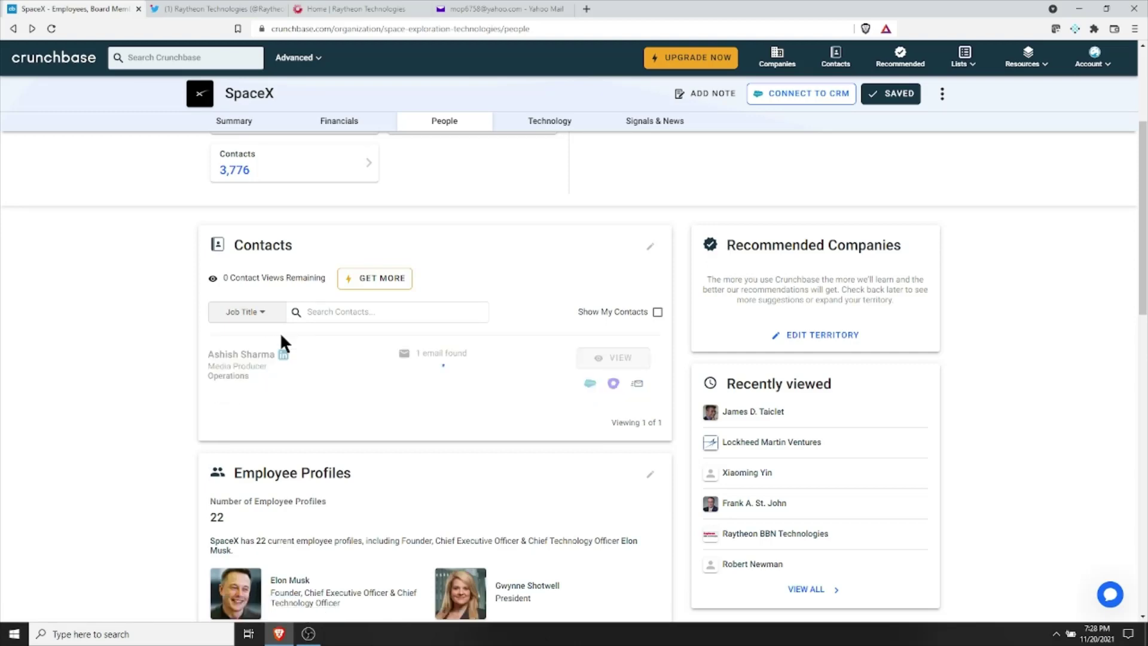
Search the SpaceX contacts' job titles for "public relations" and erase the query
left_click(317, 312)
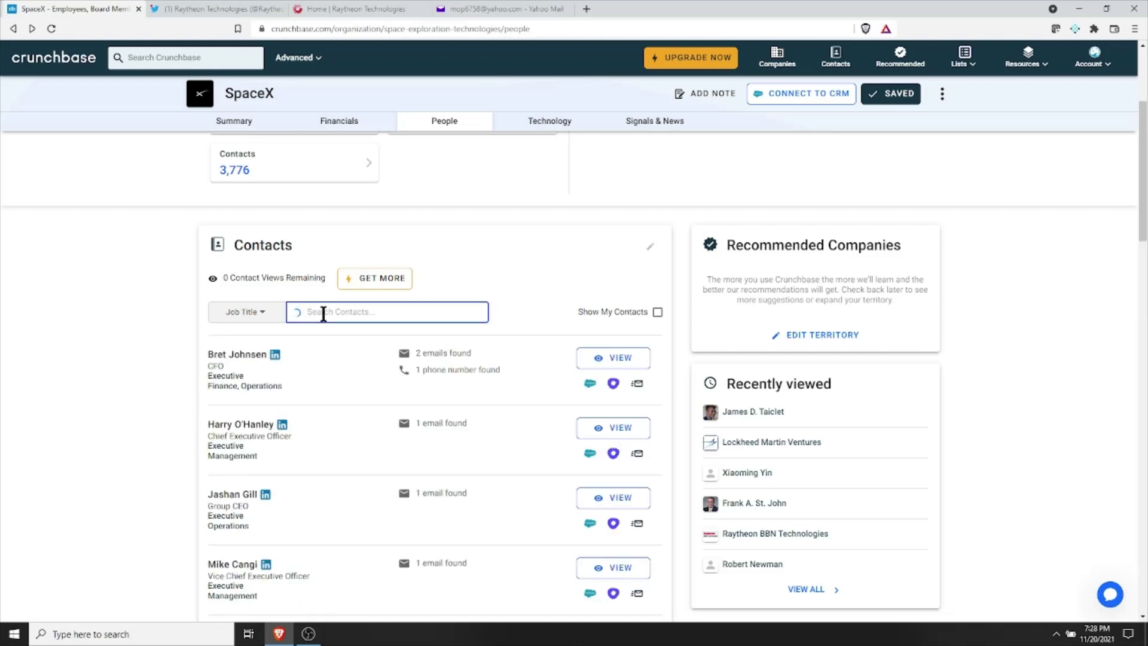
type("public relations")
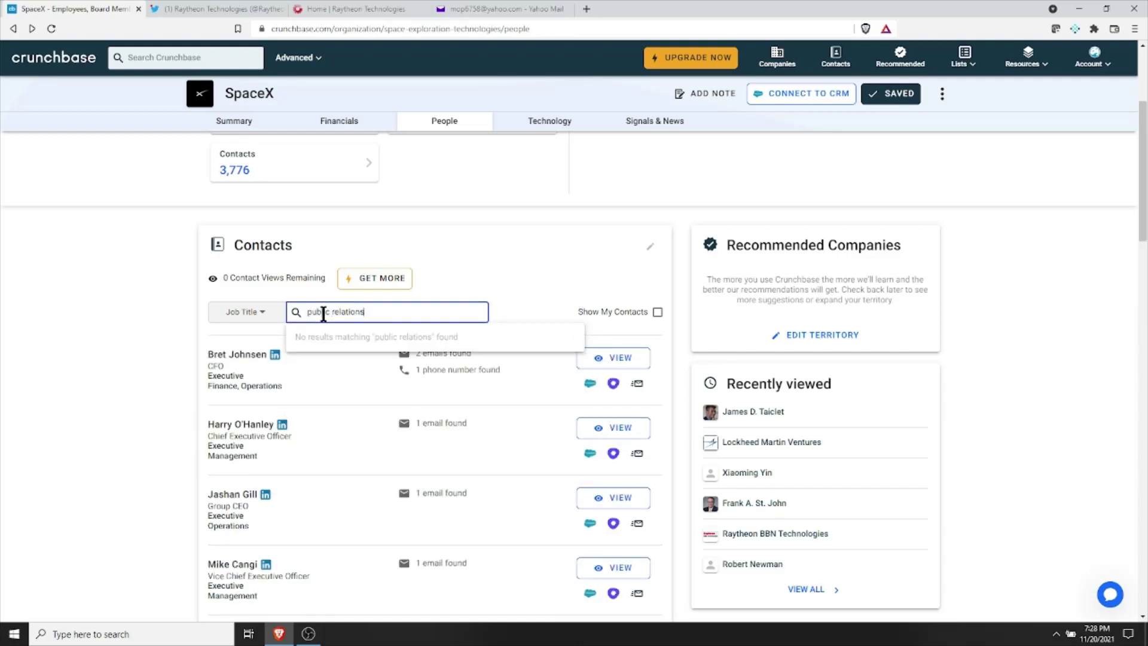
key("BackSpace")
key("BackSpace")
key("BackSpace")
key("BackSpace")
key("BackSpace")
key("BackSpace")
key("BackSpace")
key("BackSpace")
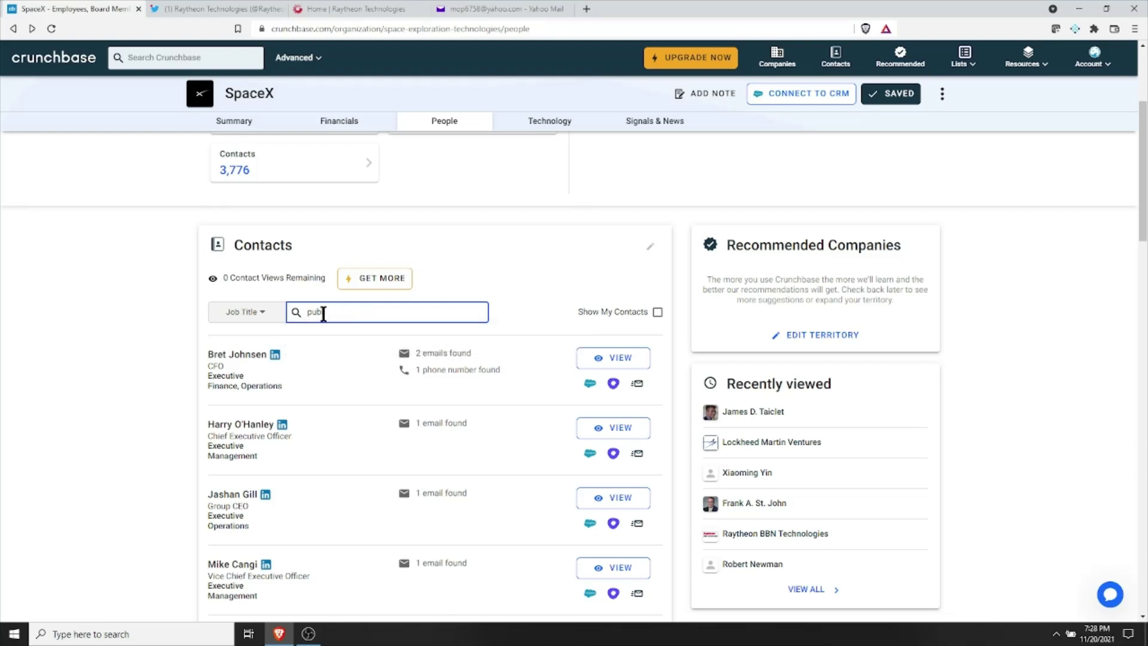
Search the job titles for "pr", check the suggested titles, and clear the search
type("r")
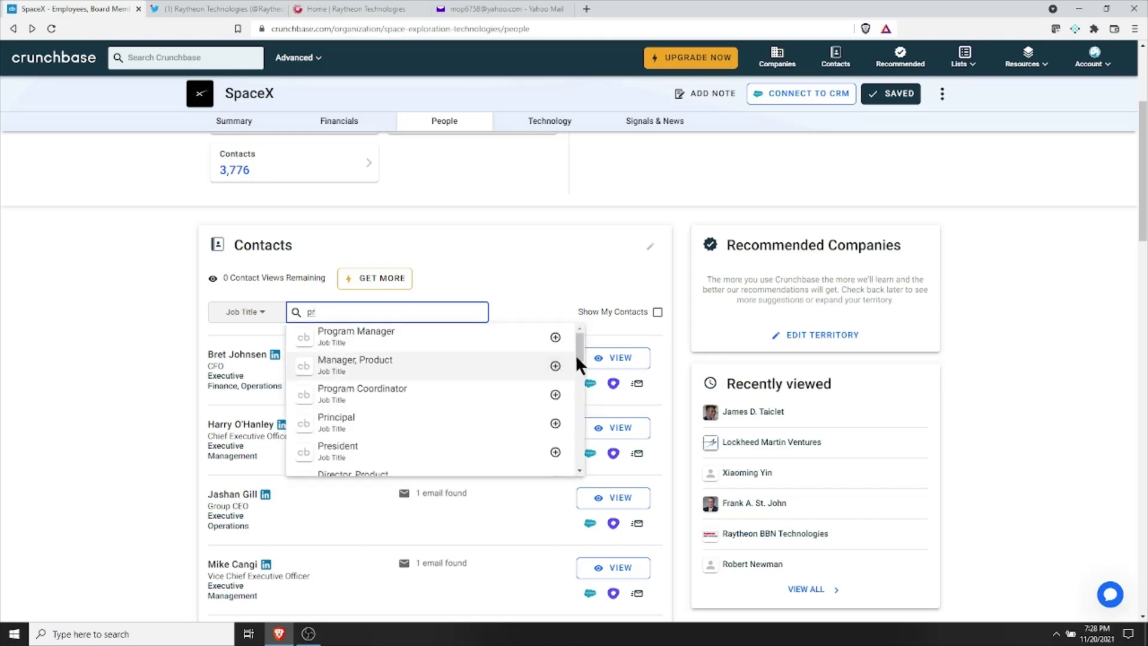
left_click_drag(580, 350, 611, 300)
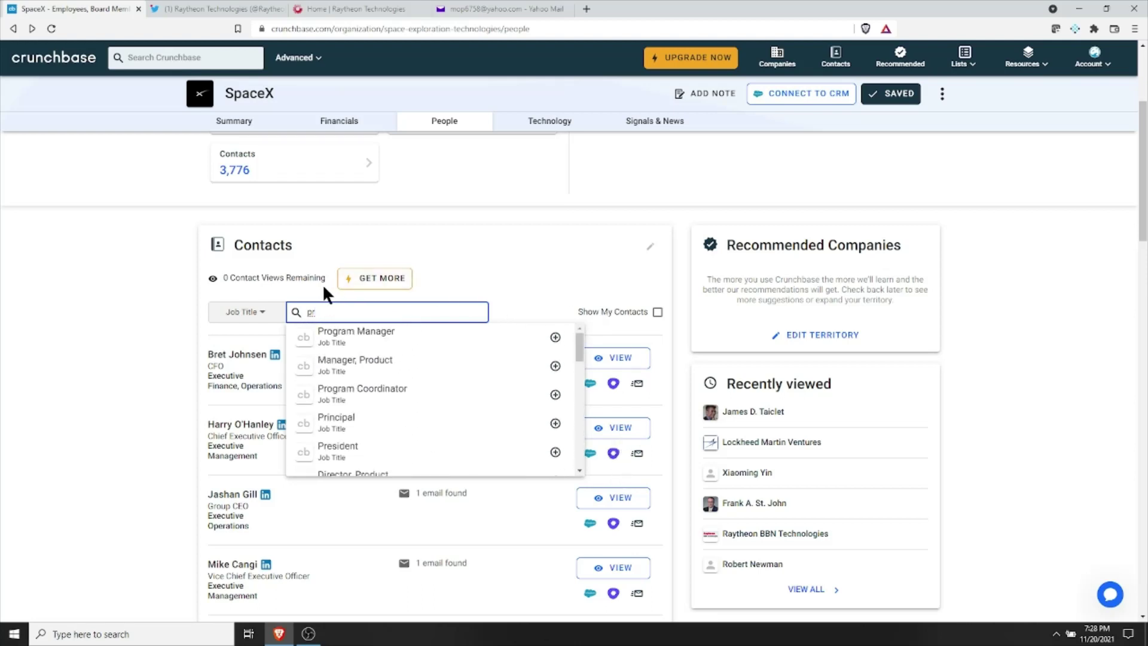
key("BackSpace")
key("BackSpace")
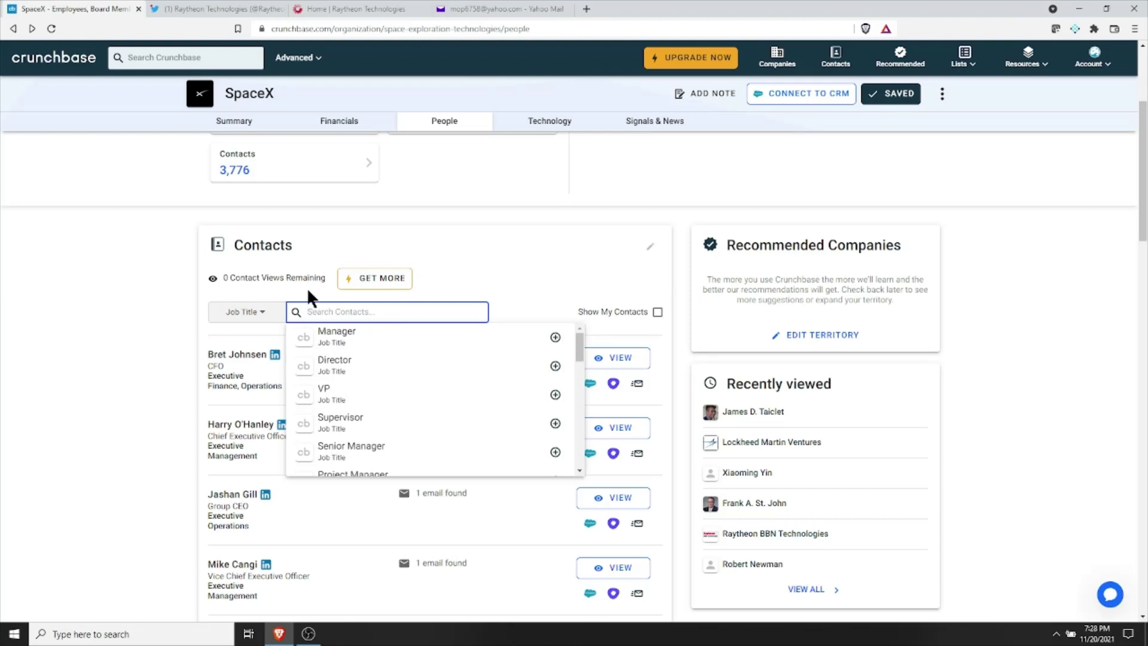
left_click(307, 289)
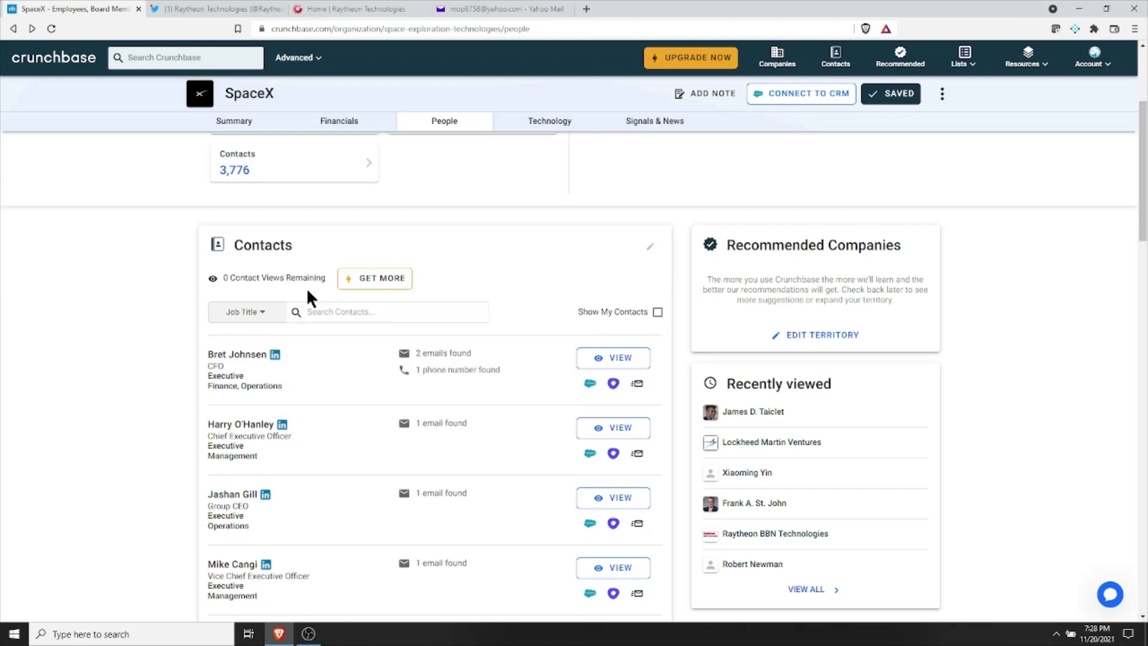
Switch the SpaceX contacts search to Job Department and look over the unfiltered contacts
left_click(262, 317)
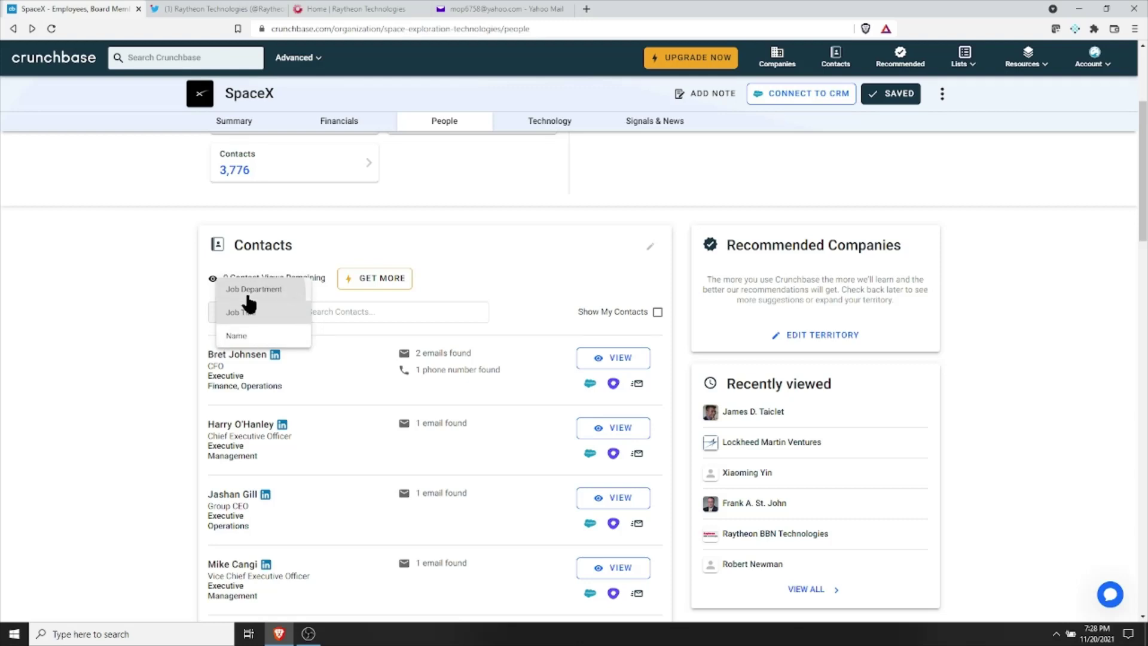
left_click(247, 291)
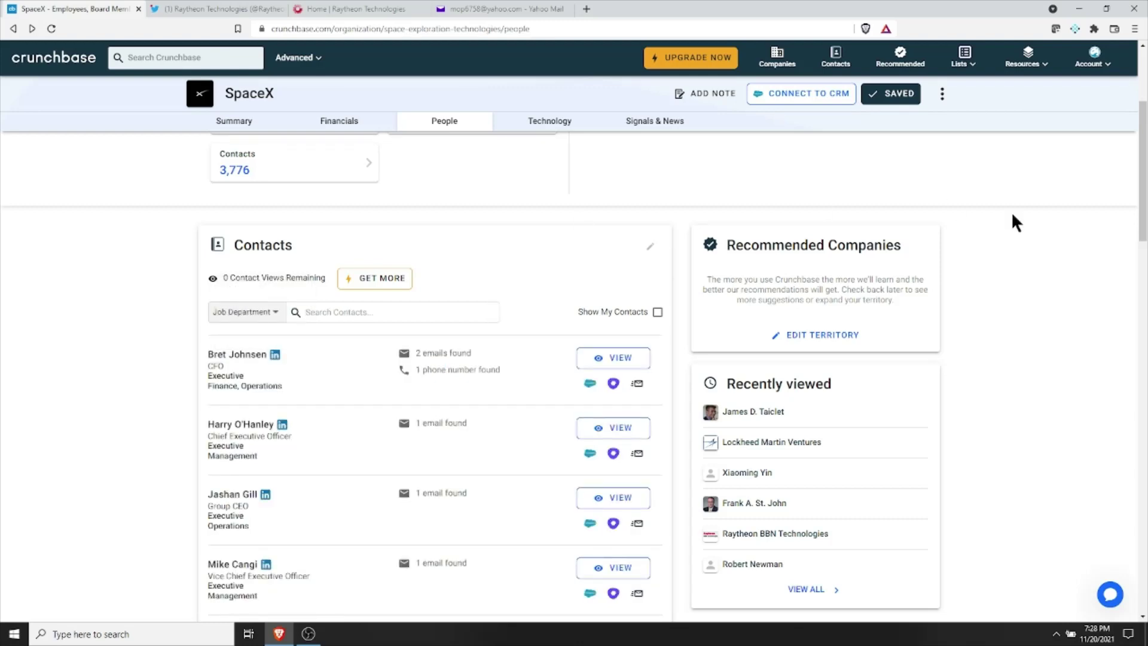
left_click_drag(1144, 196, 1145, 326)
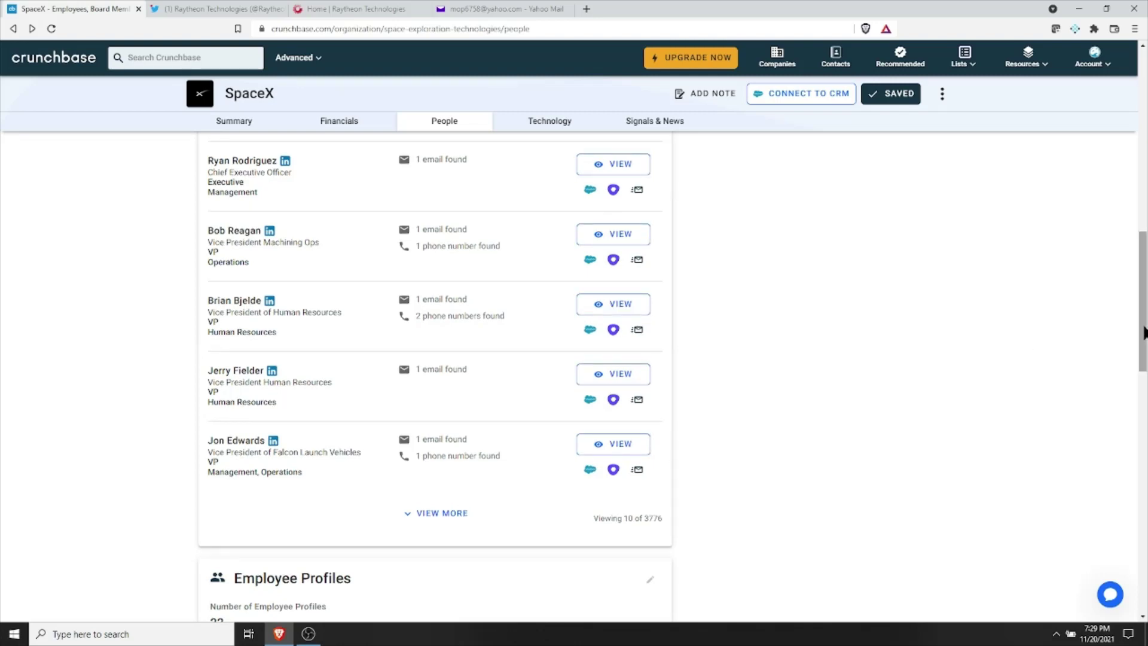
left_click_drag(1144, 333, 1142, 113)
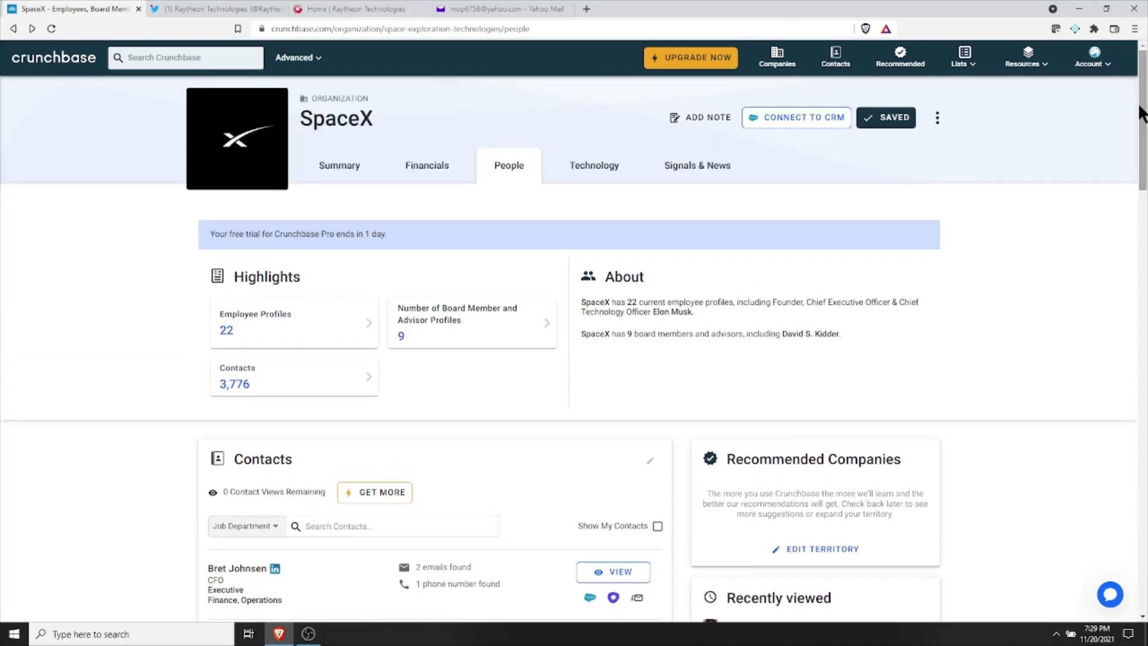
Show all saved lists and open My First List
left_click(972, 66)
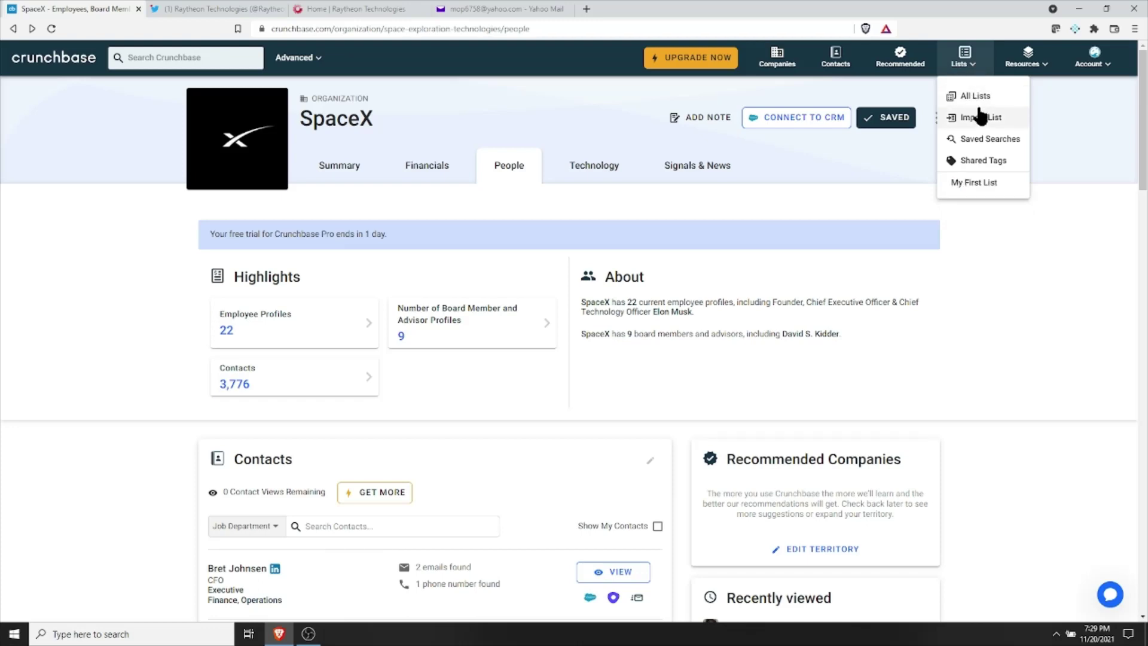
left_click(978, 97)
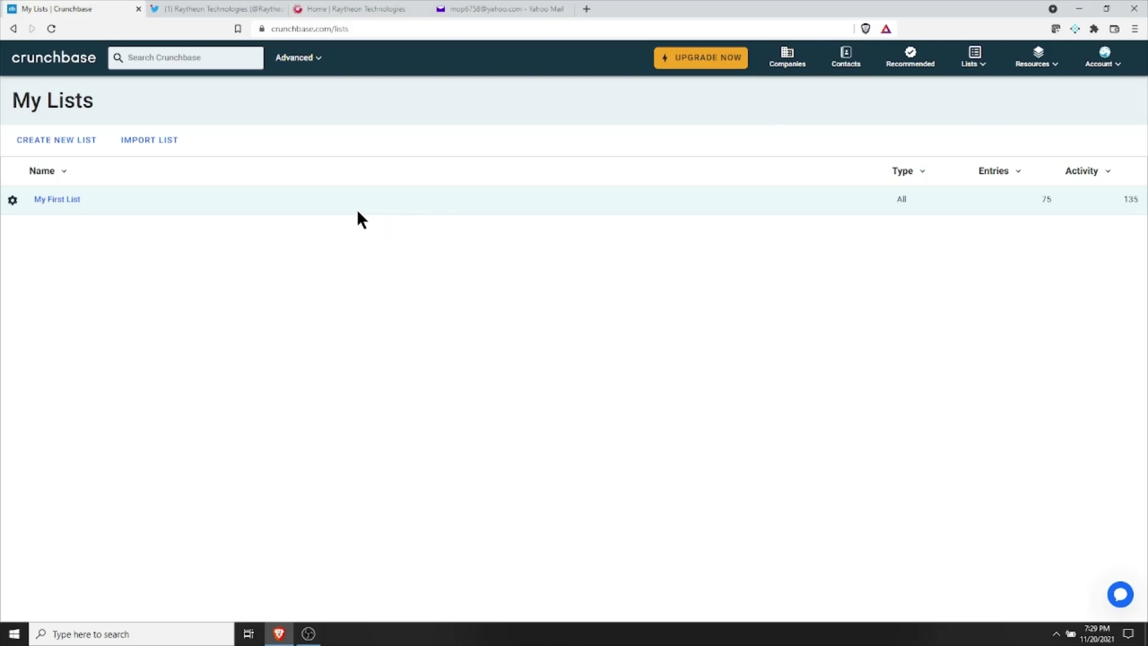
left_click(70, 199)
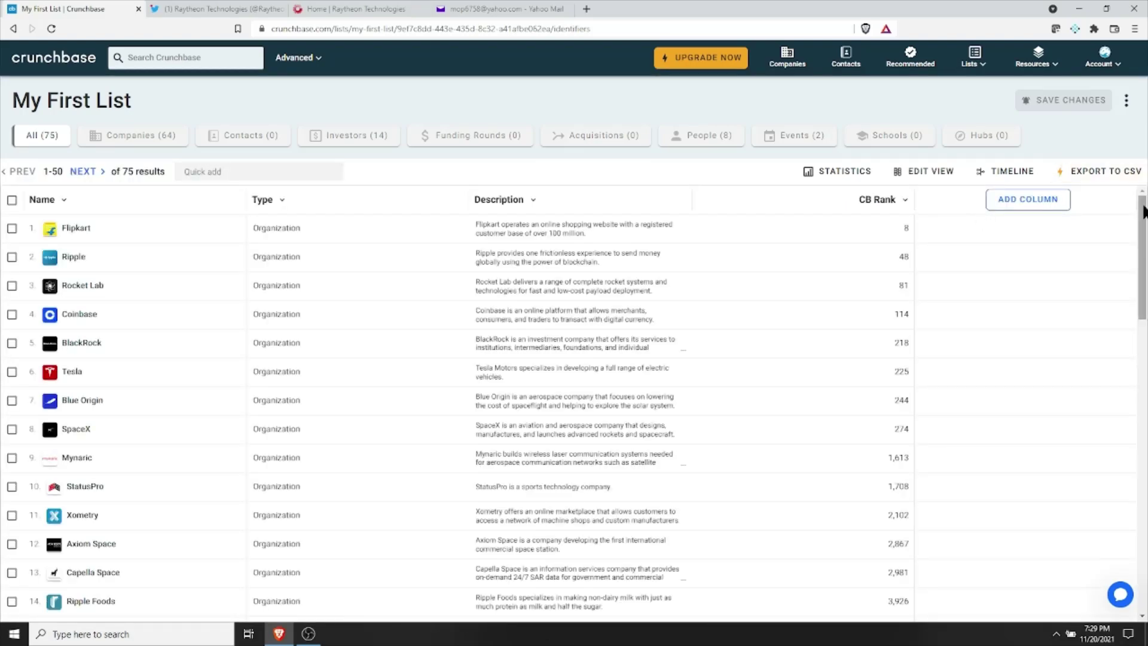
Look through the organizations in My First List with their descriptions and ranks, then return to the first entry
left_click_drag(1143, 230, 1144, 346)
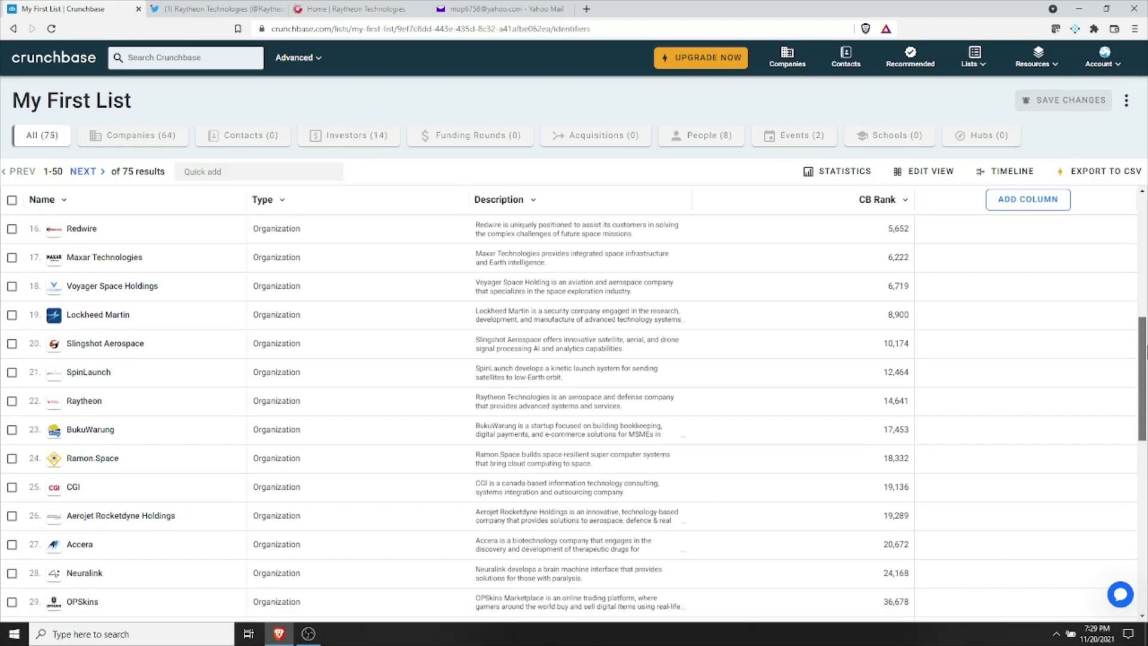
left_click_drag(1144, 347, 1144, 394)
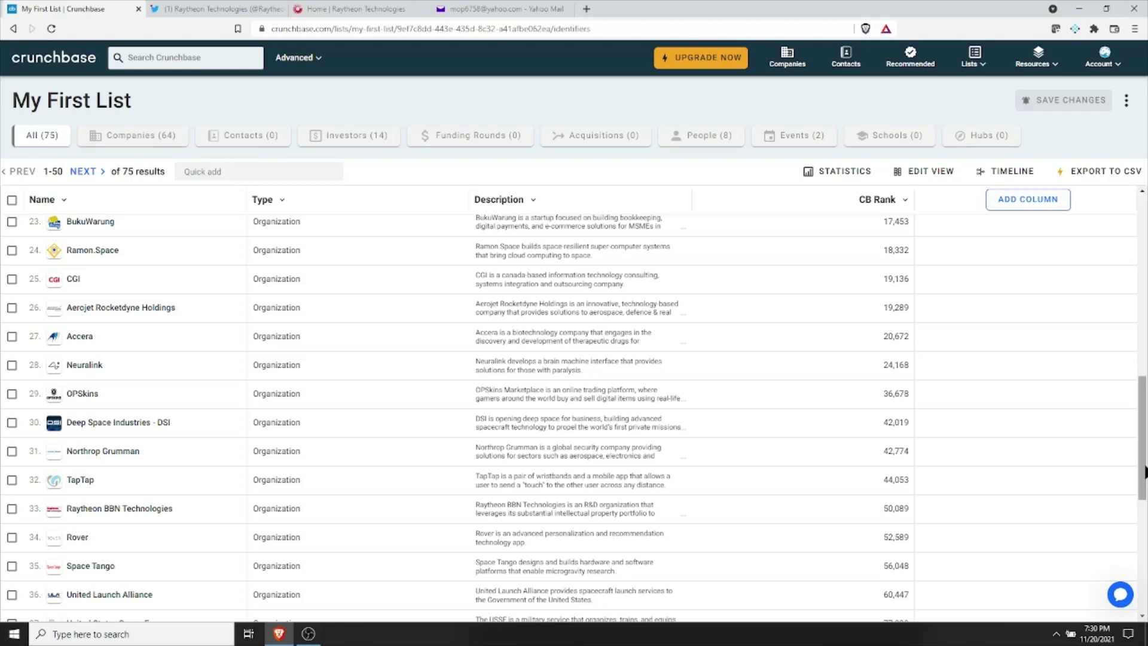
left_click_drag(1144, 394, 1144, 505)
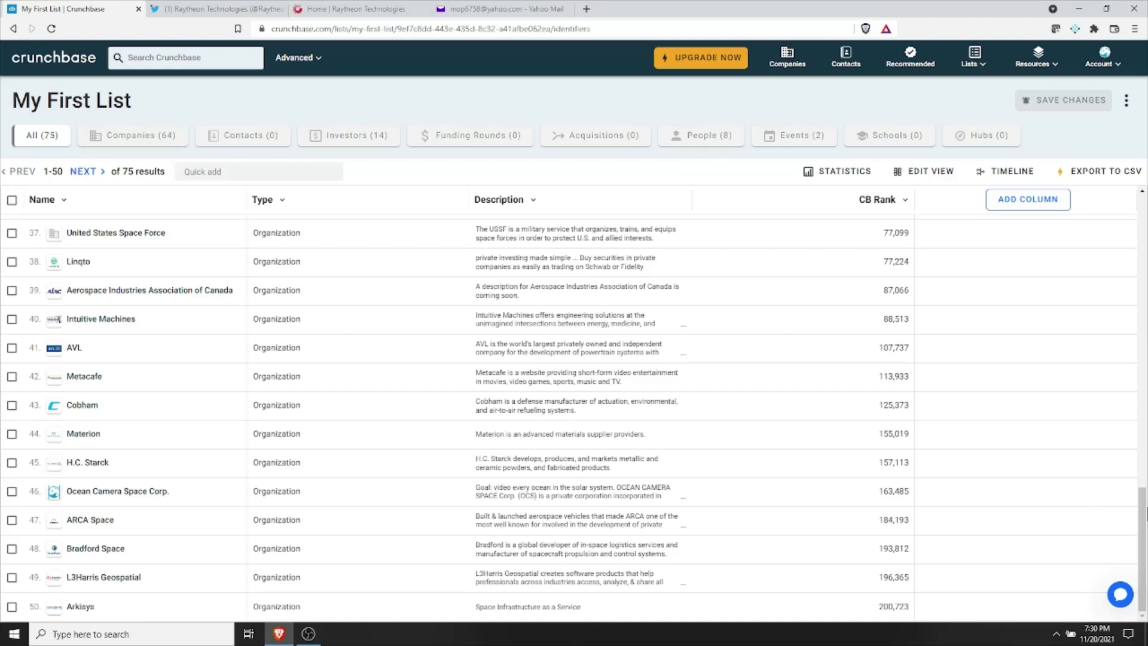
key("ctrl+a")
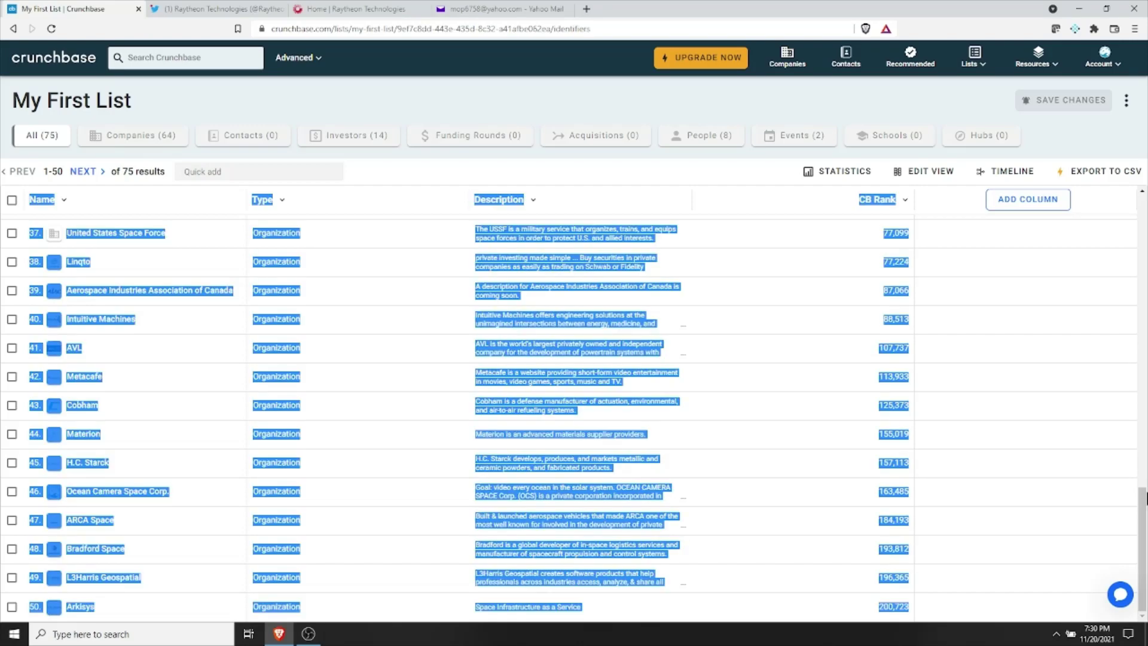
left_click(1117, 137)
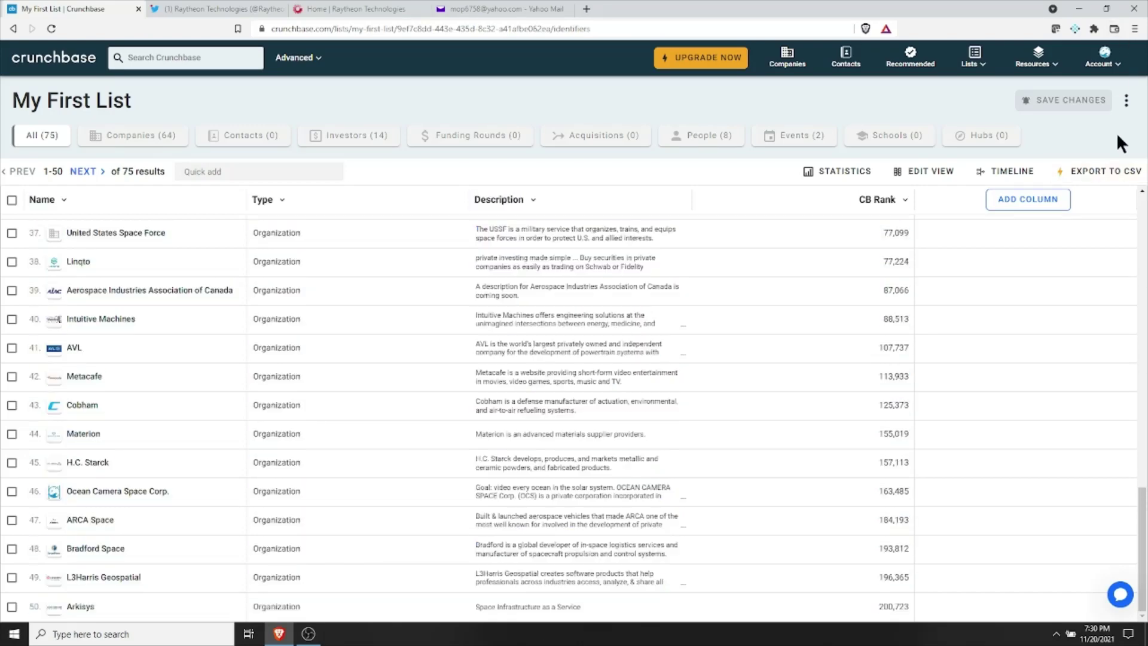
scroll(1142, 430, "up", 3)
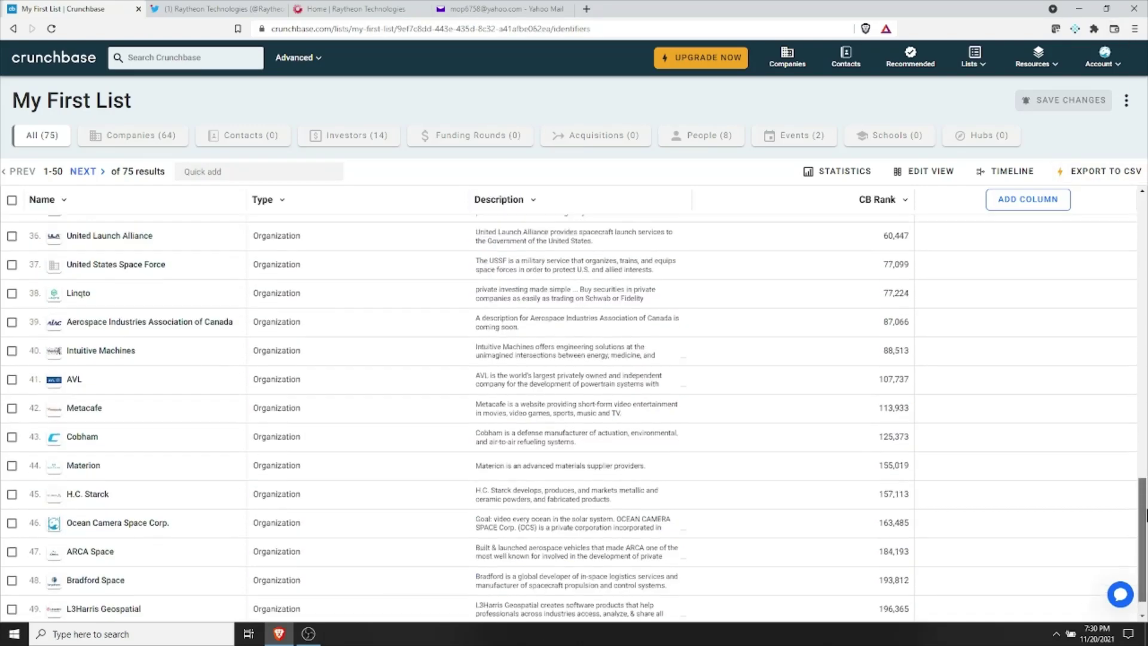
scroll(1144, 352, "up", 6)
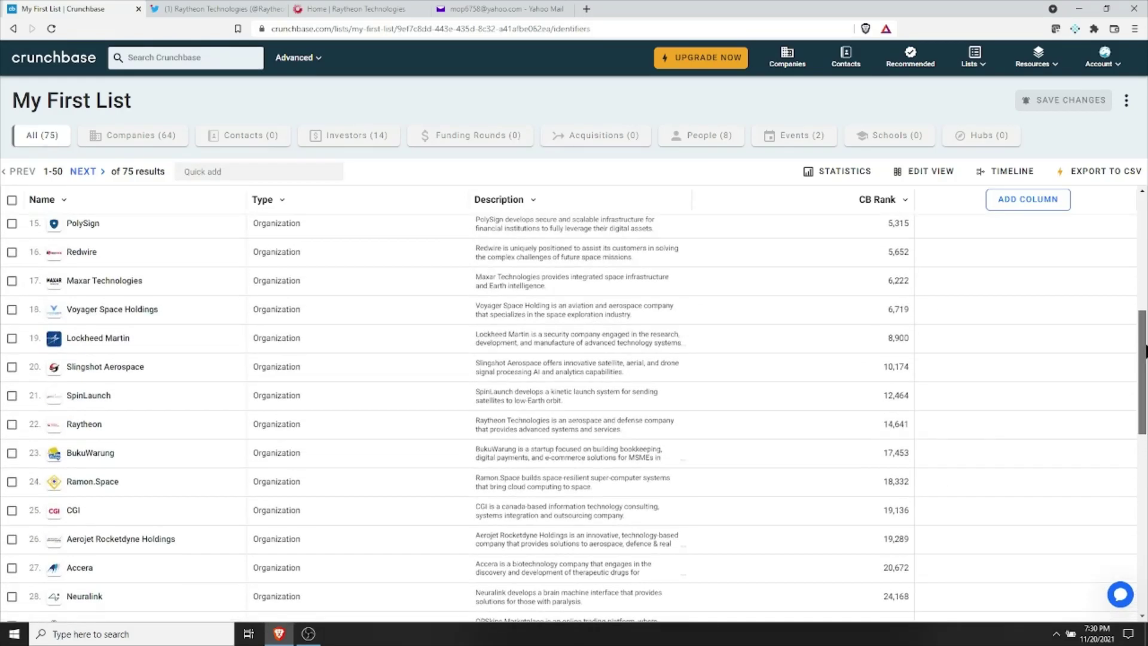
left_click_drag(1145, 351, 1143, 199)
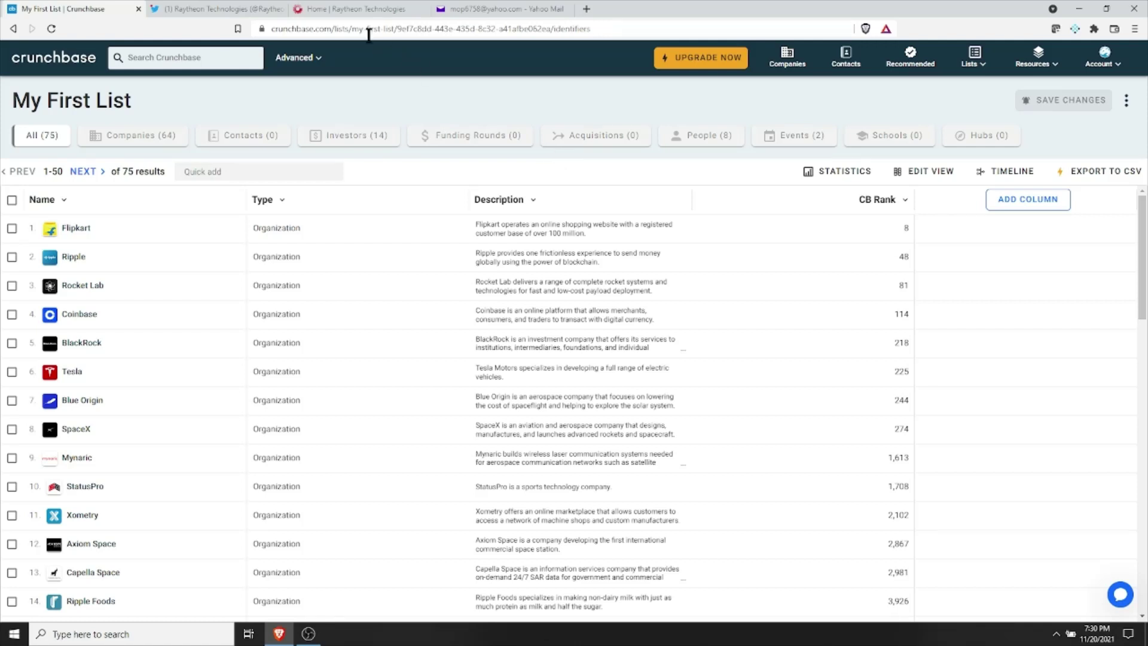
Search for "crunchbase" and open the Crunchbase organization profile
left_click(175, 57)
type("crunch")
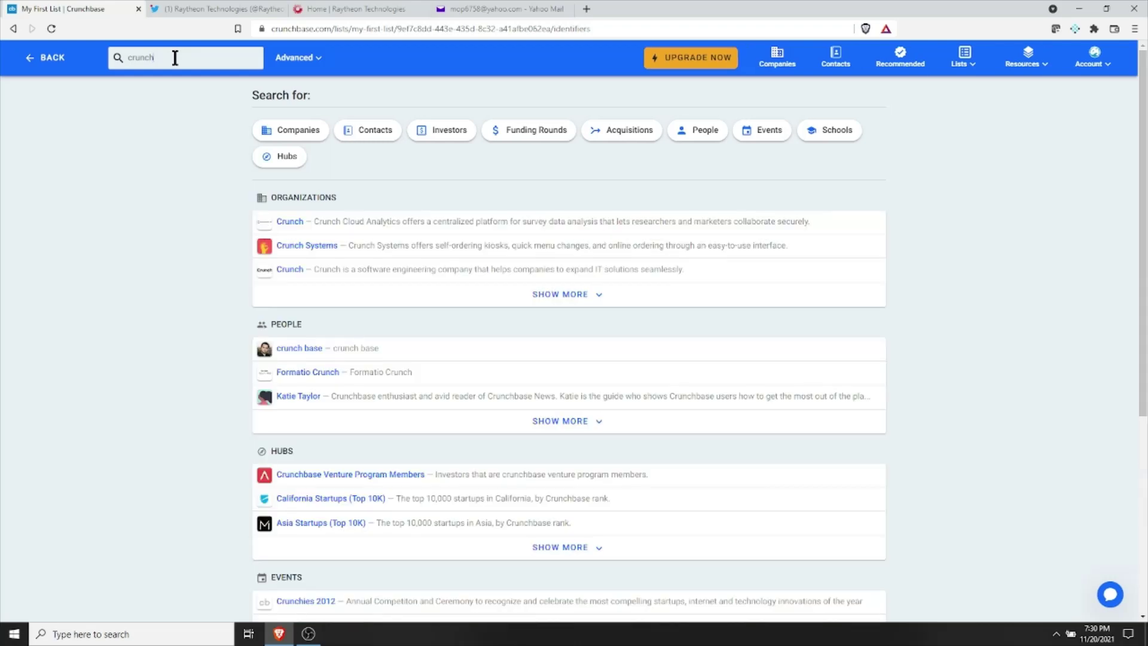
type("base")
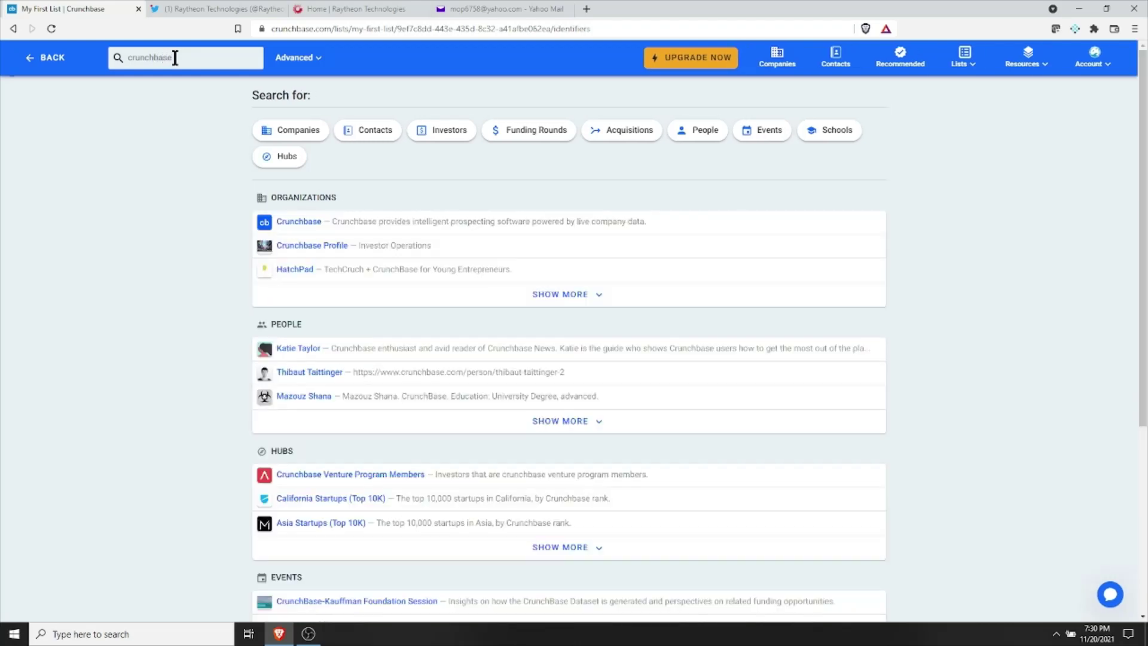
left_click(301, 222)
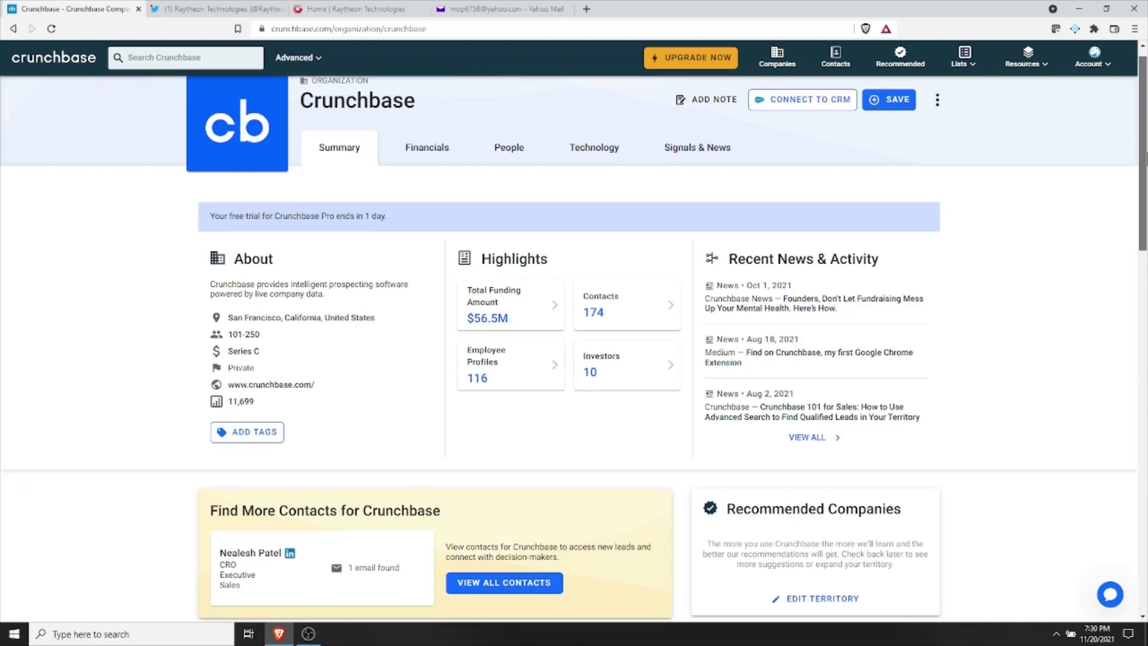
Look through the Crunchbase profile's summary details, including its contact email, description and social media links
scroll(574, 335, "down", 4)
scroll(574, 376, "down", 5)
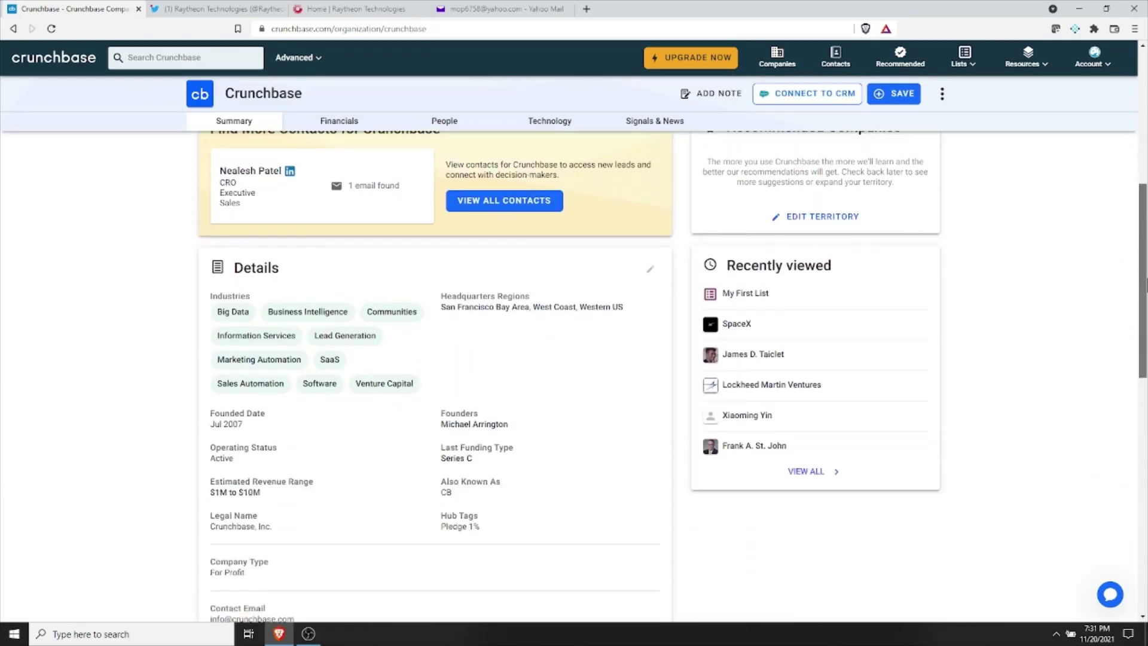
scroll(435, 376, "down", 1)
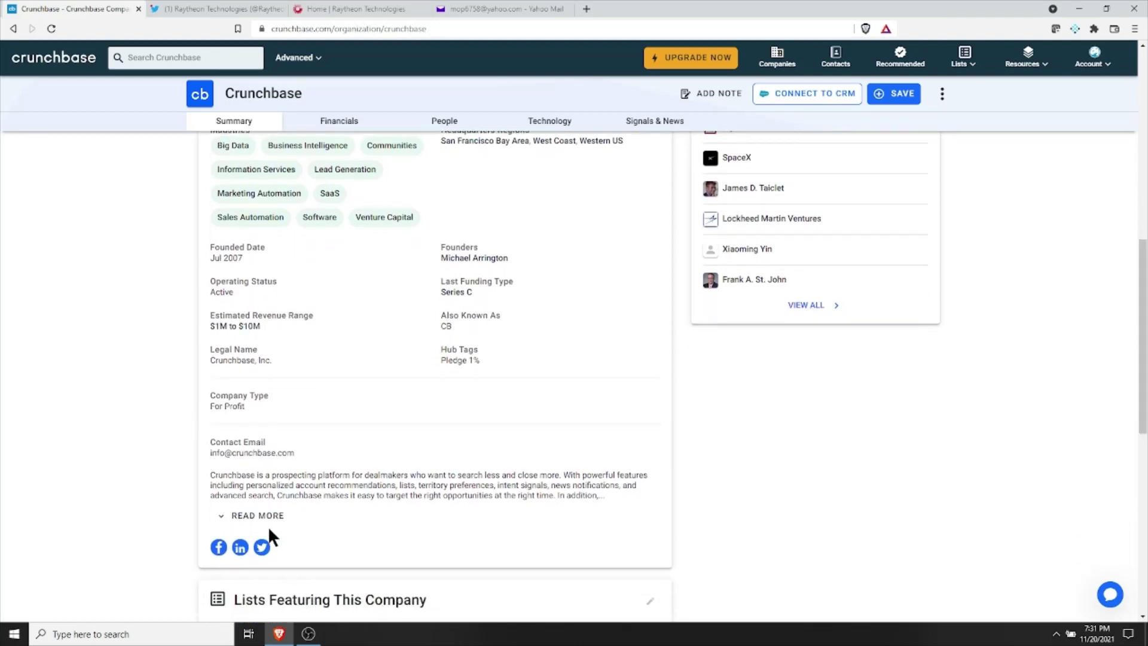
Expand the full description on the Crunchbase profile and look over its featured lists and summary highlights
left_click(272, 519)
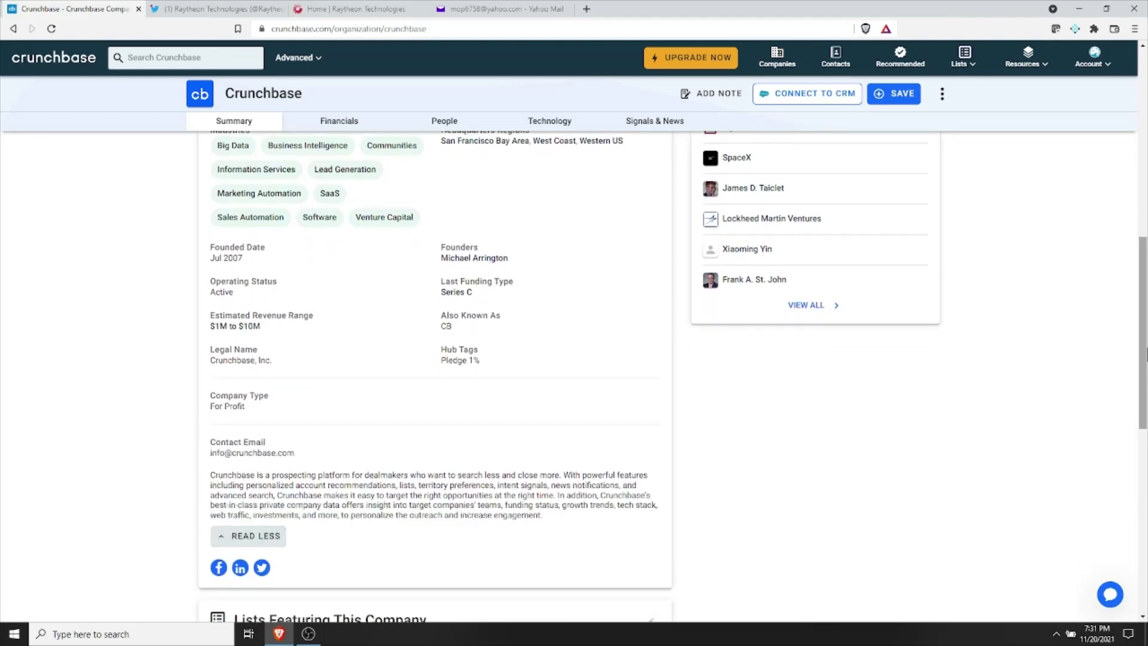
scroll(435, 377, "down", 4)
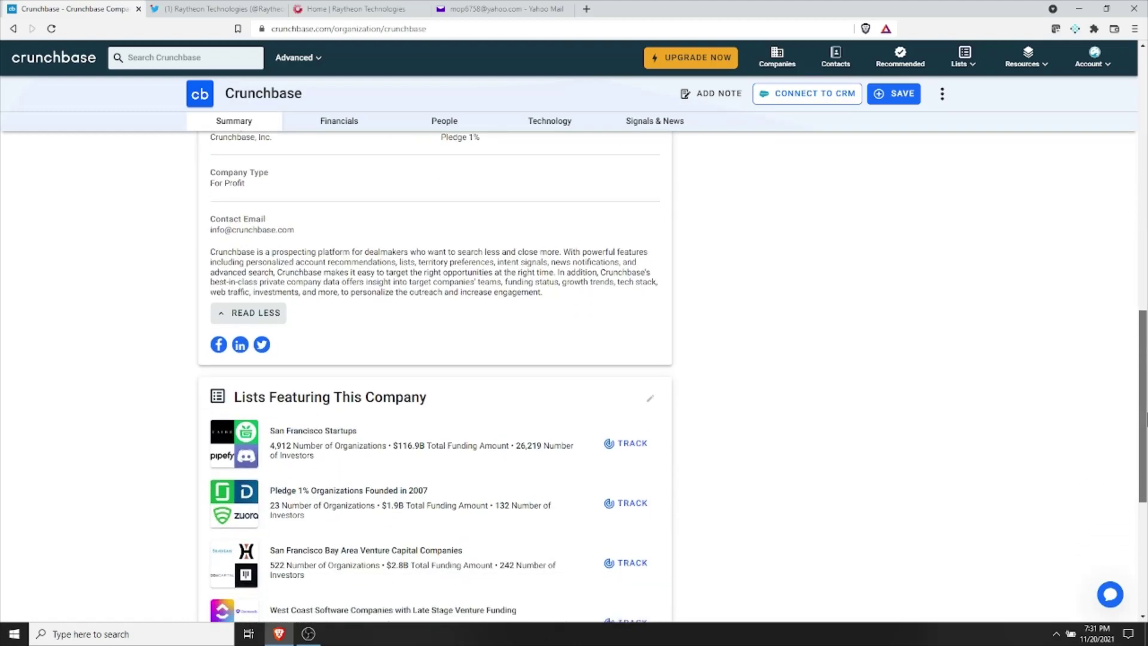
scroll(1142, 338, "up", 4)
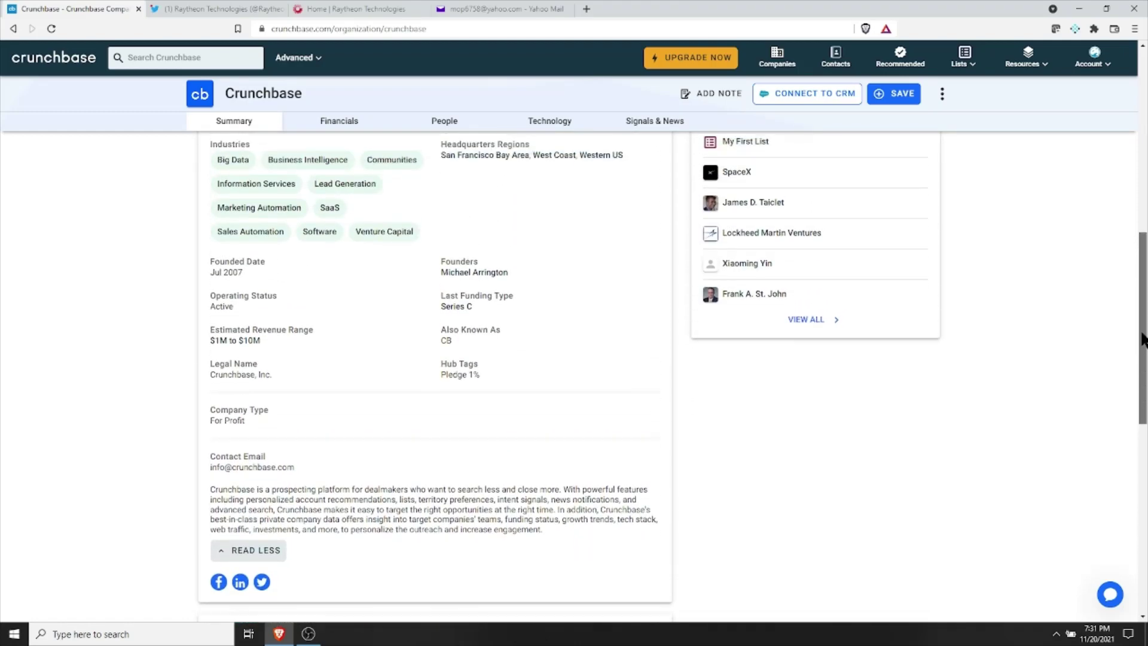
left_click_drag(1142, 338, 1144, 137)
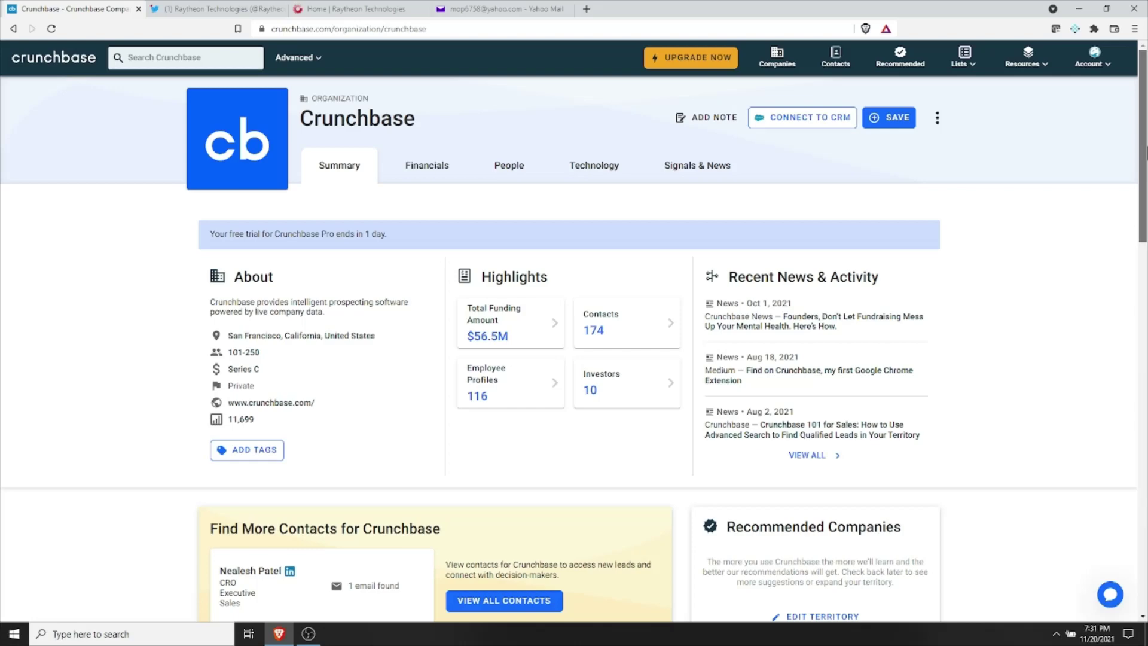
left_click_drag(1145, 157, 1146, 168)
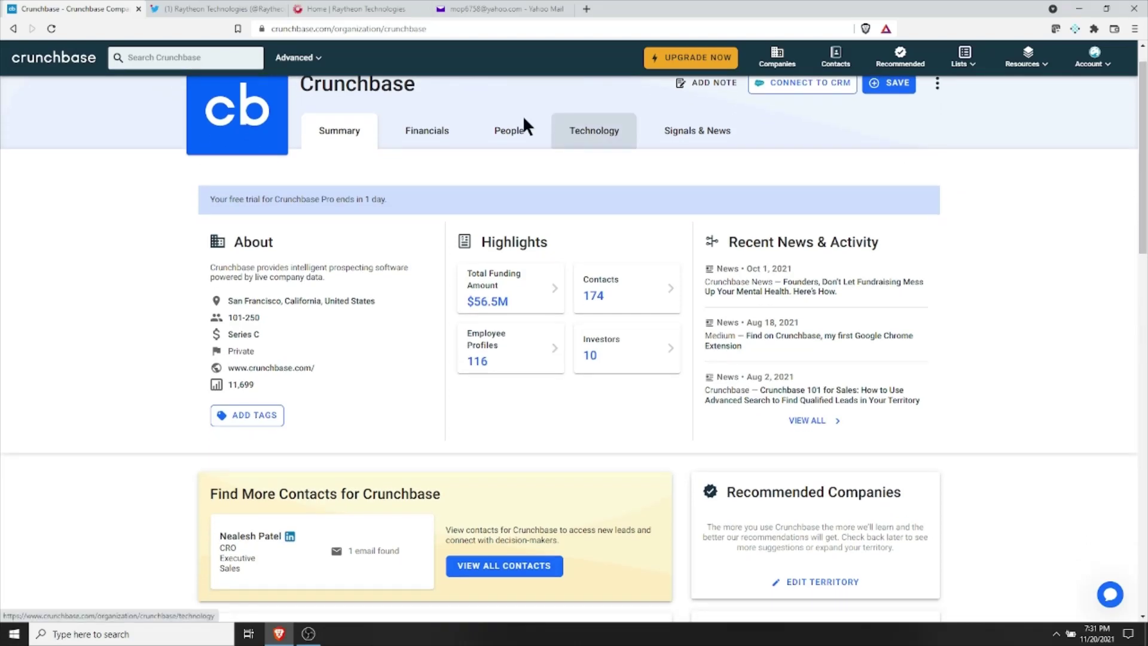
Open Crunchbase's Financials section and look through its funding rounds and investors table
left_click(431, 139)
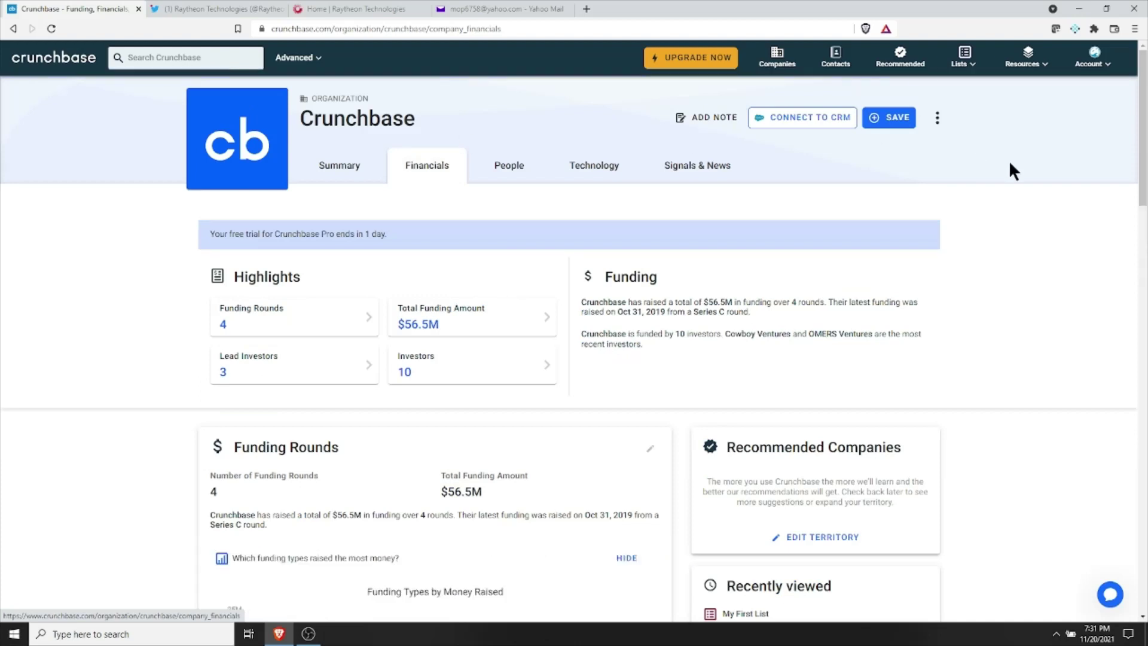
left_click_drag(1145, 126, 1145, 310)
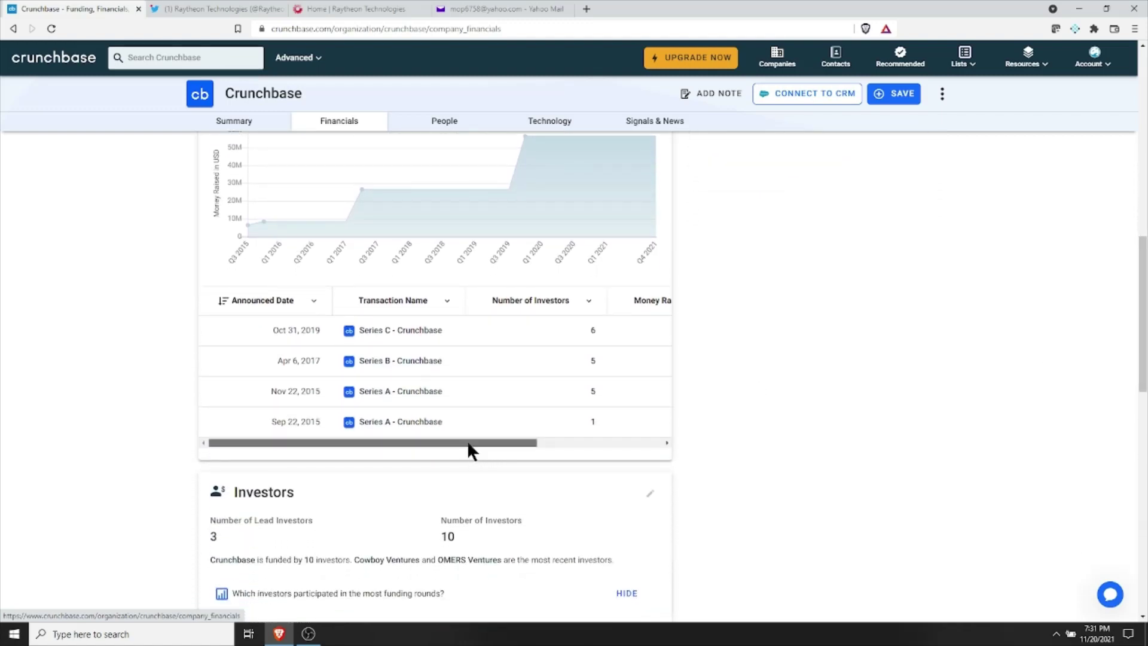
left_click_drag(469, 446, 410, 446)
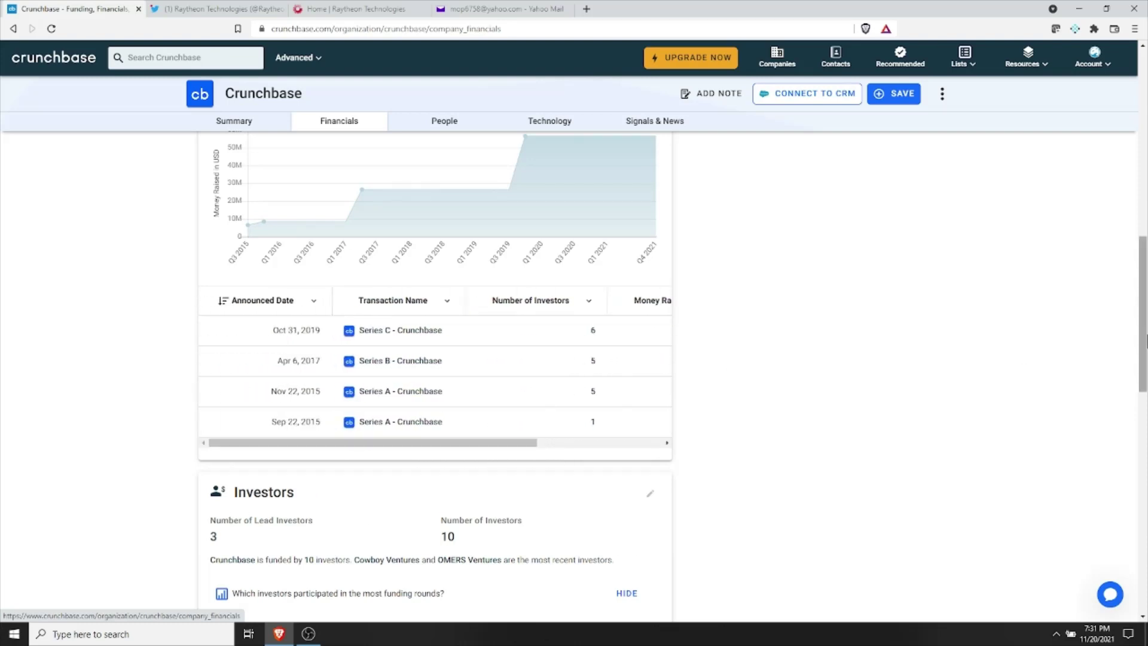
left_click_drag(1145, 346, 1145, 514)
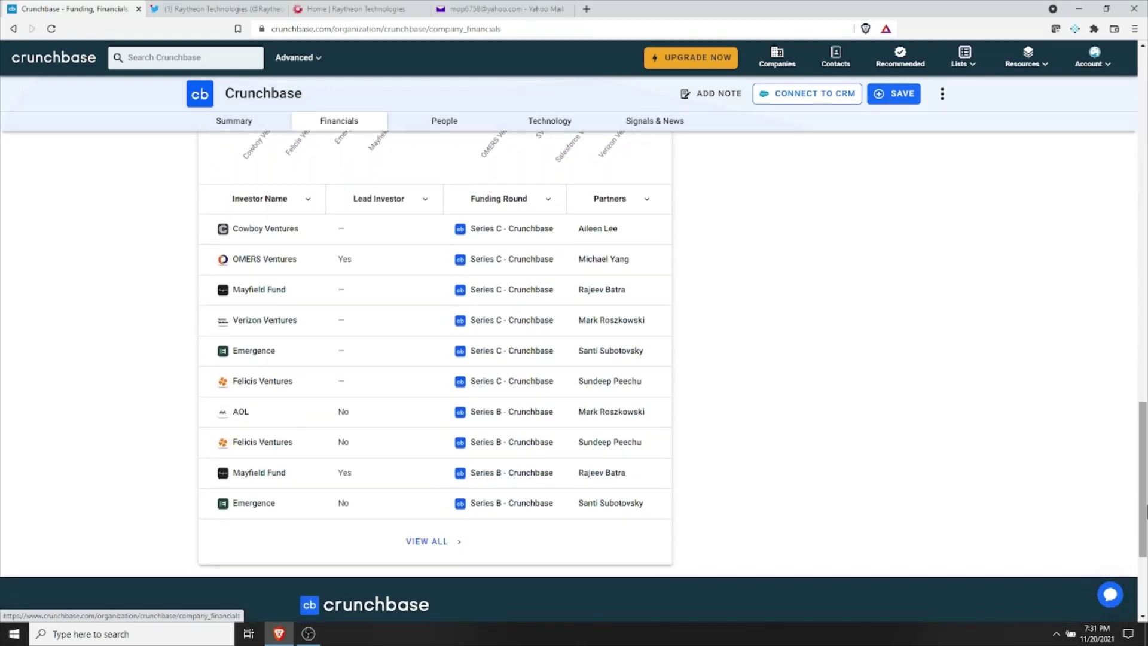
Show all of Crunchbase's investors and review the most active investors chart and the investor table
left_click(436, 540)
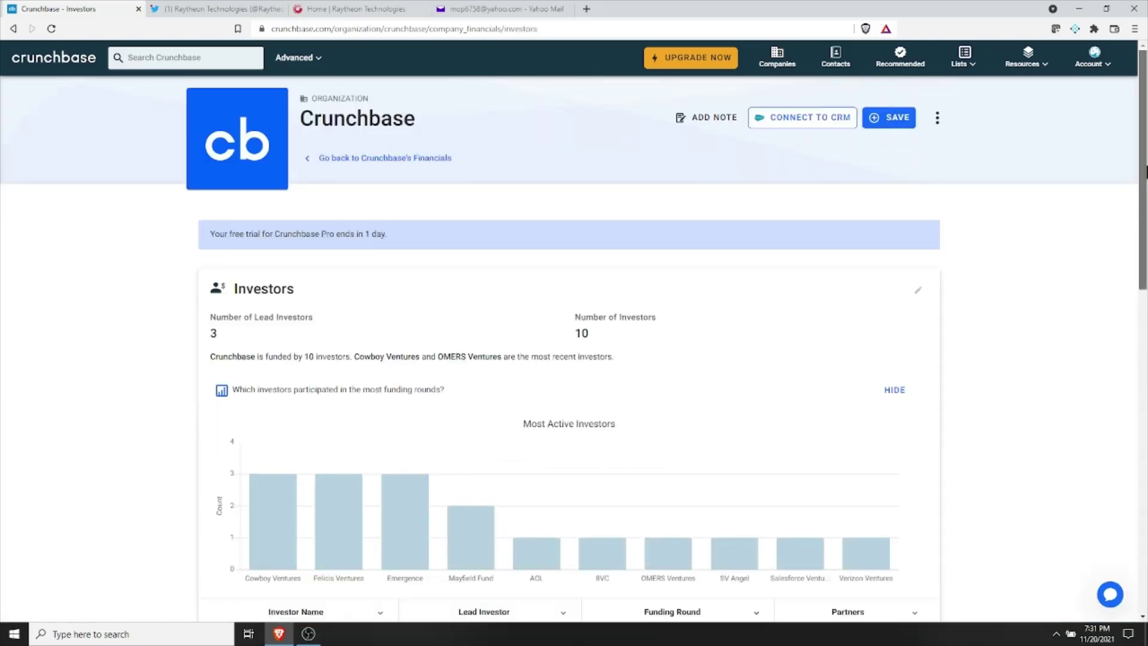
mouse_move(1146, 193)
left_mouse_down()
mouse_move(1146, 423)
mouse_move(1145, 173)
left_mouse_up()
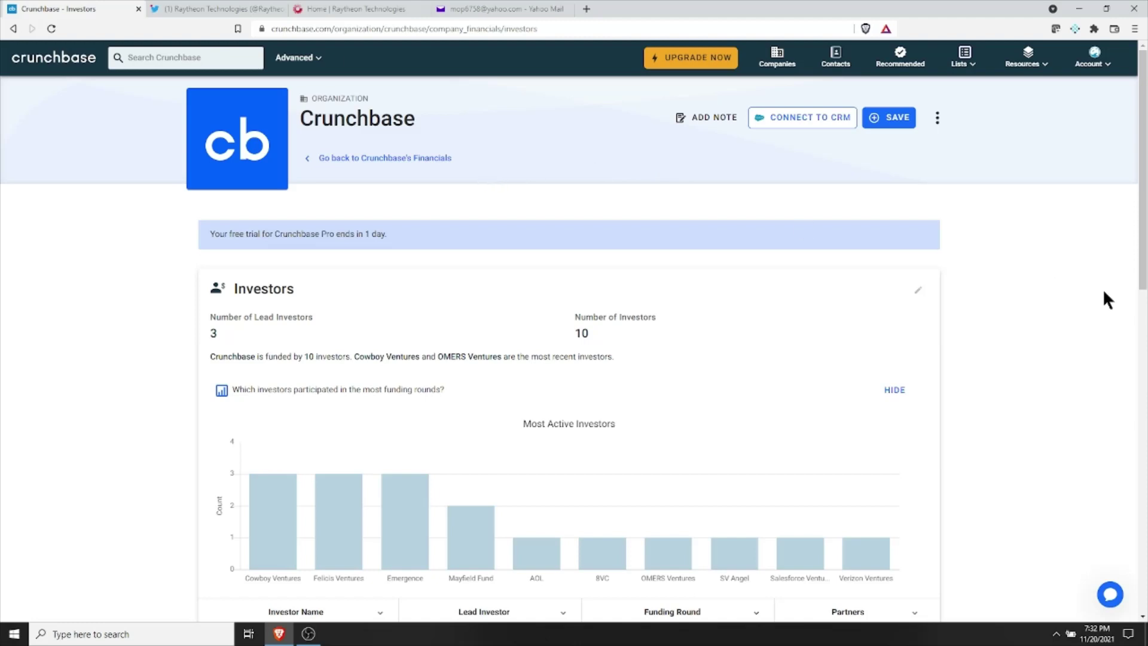
scroll(1142, 299, "down", 5)
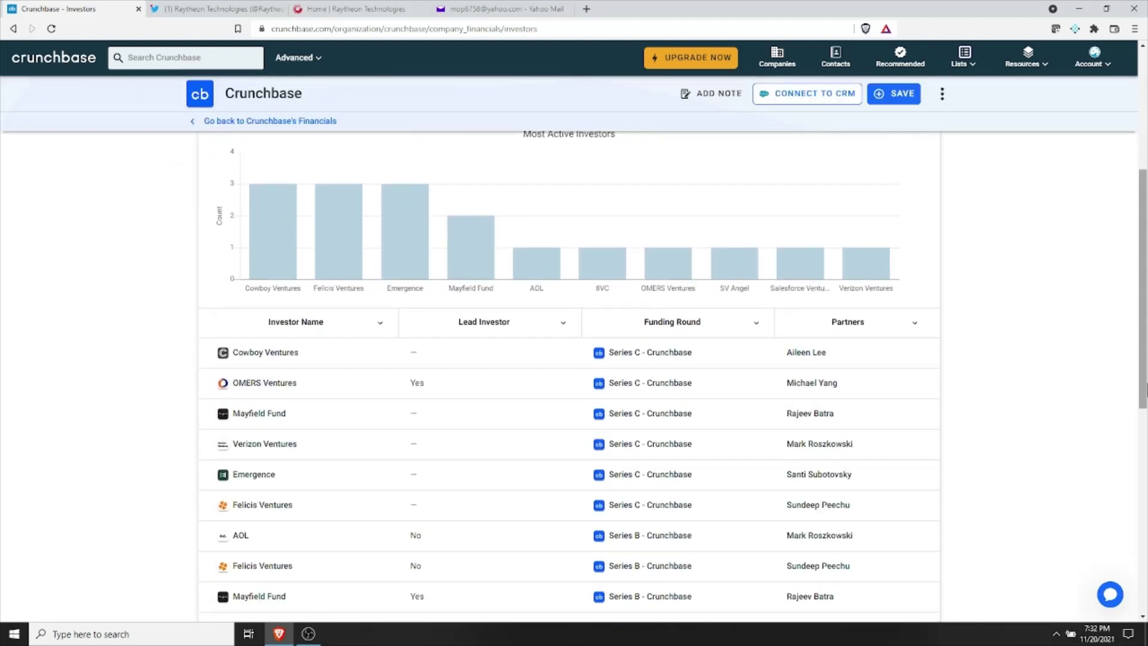
Return to Crunchbase's Financials and examine the funding type and cumulative funding charts with the funding rounds table
left_click(262, 122)
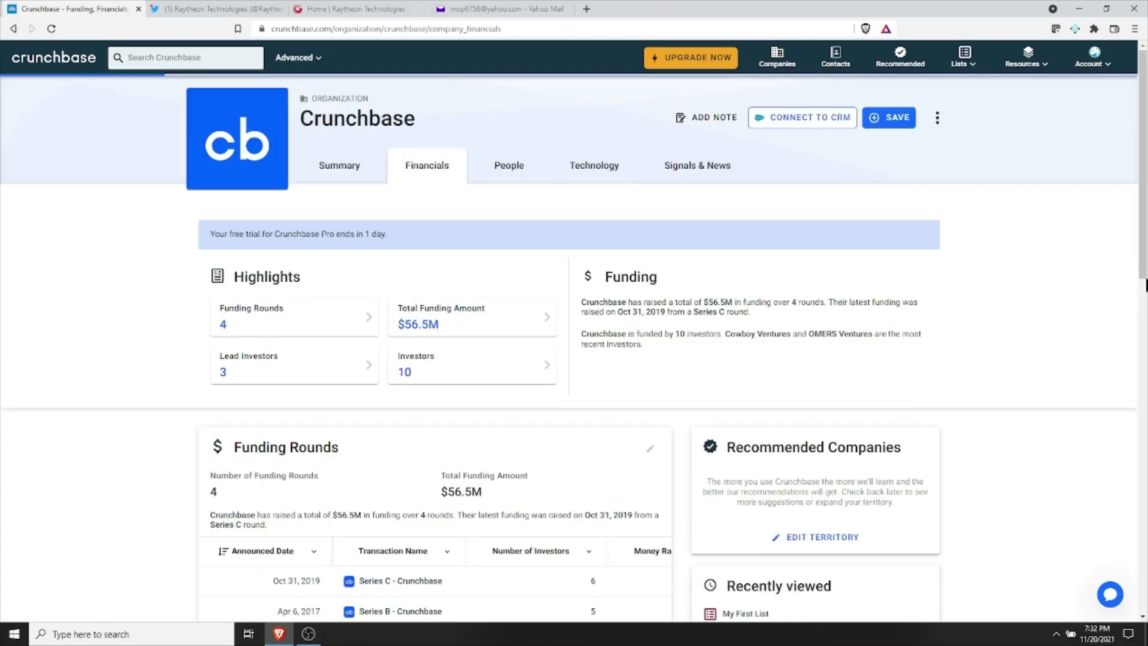
scroll(1142, 269, "down", 8)
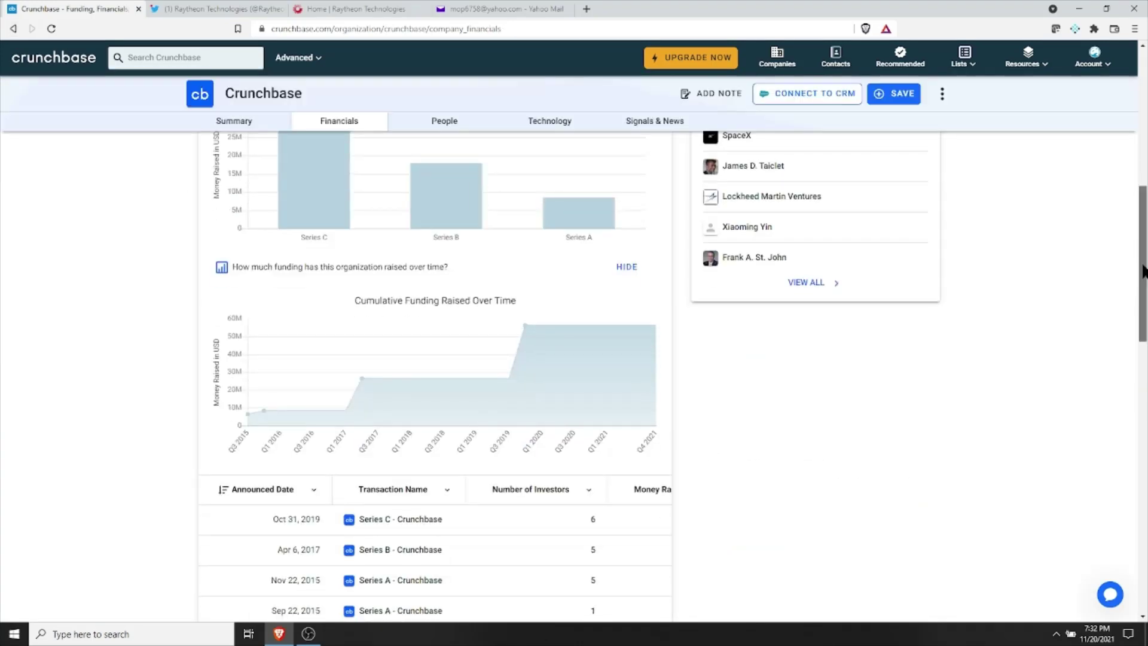
left_click_drag(1143, 270, 1145, 191)
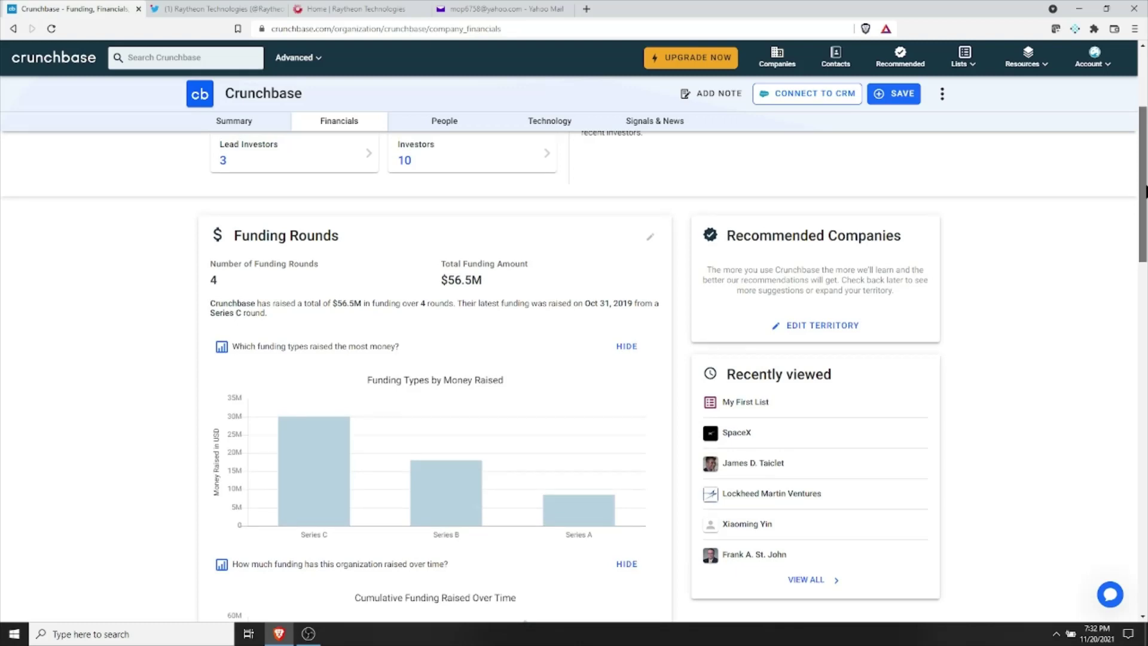
left_click_drag(1145, 191, 1145, 292)
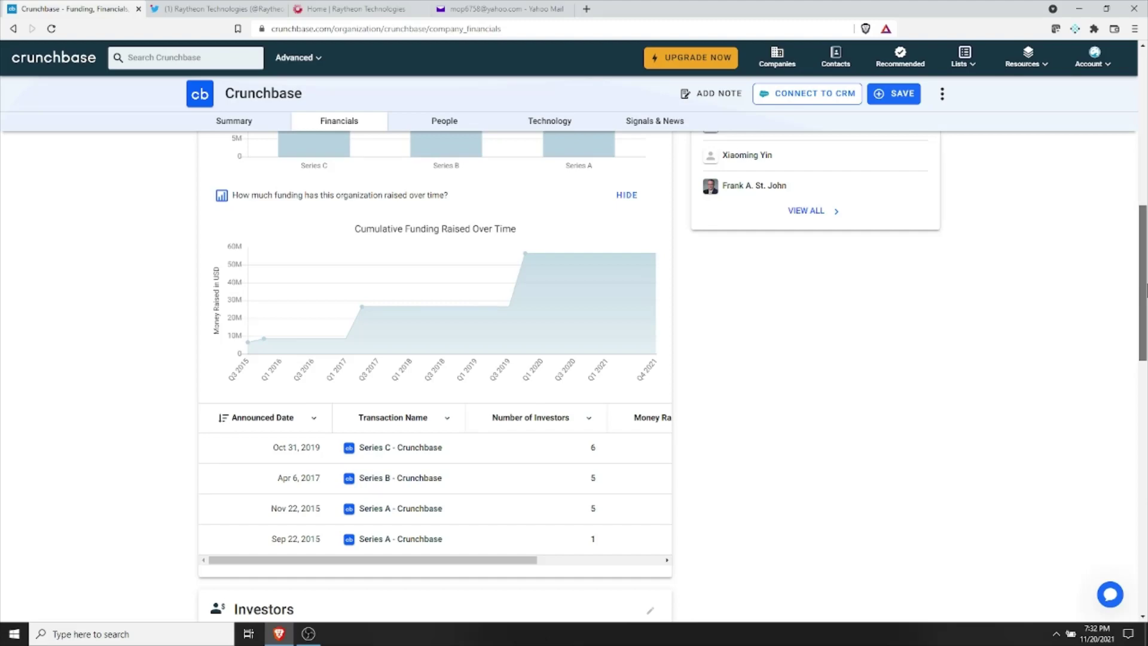
left_click_drag(1145, 292, 1145, 134)
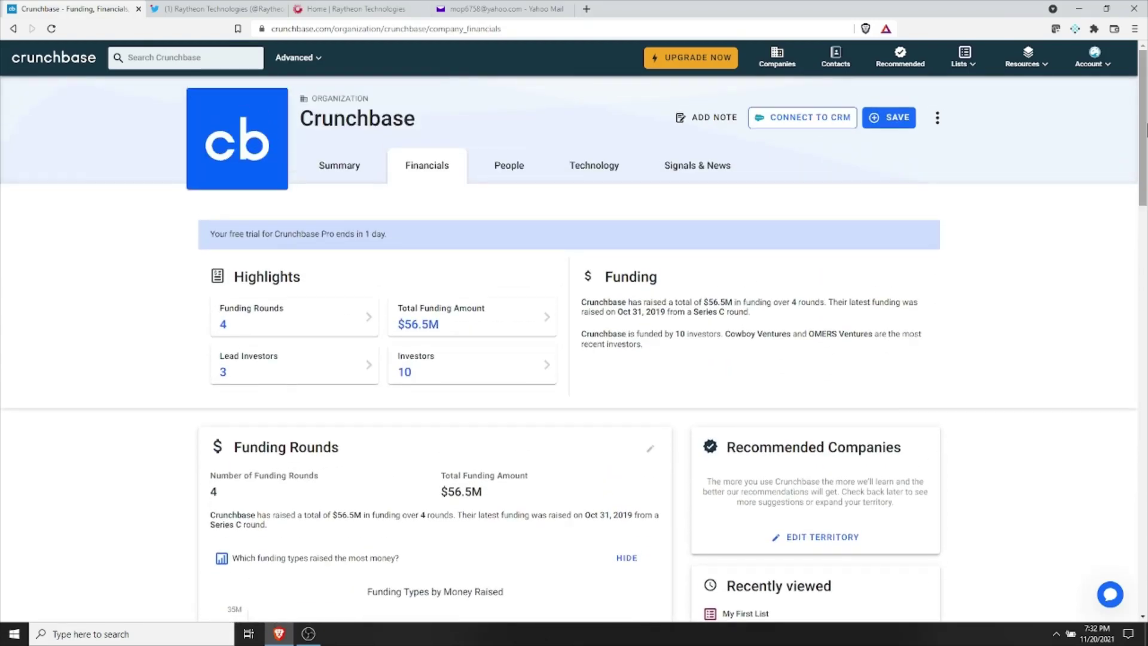
View Crunchbase's People section and go back through the visited pages to the earlier Financials page
left_click(530, 170)
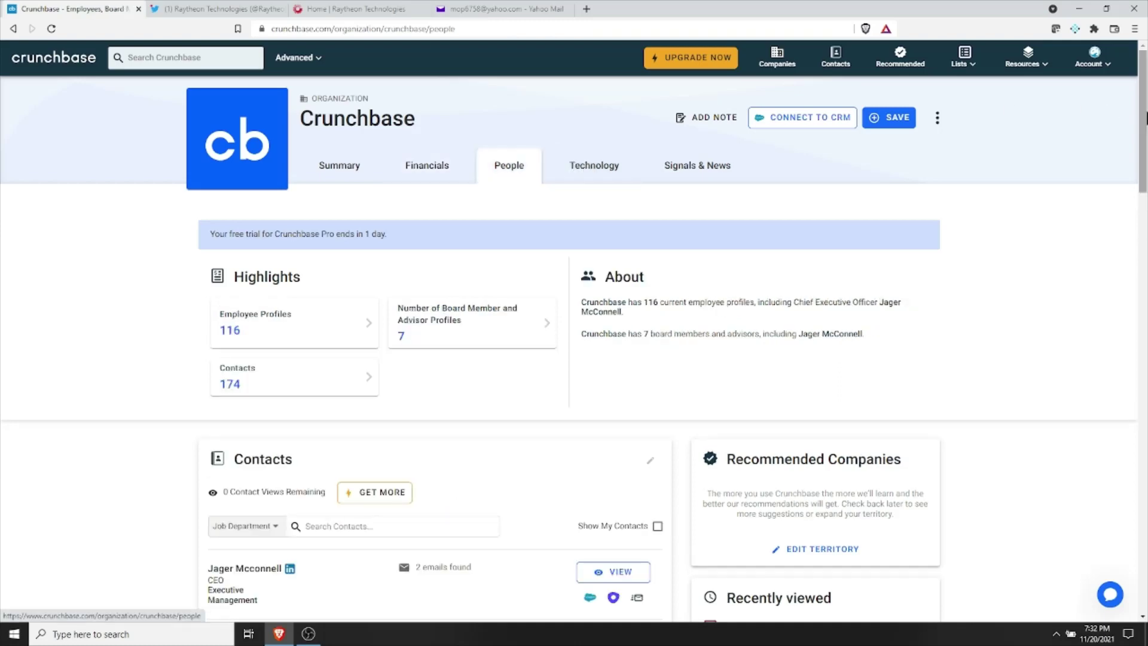
mouse_move(1145, 118)
left_mouse_down()
mouse_move(1145, 204)
mouse_move(1145, 112)
left_mouse_up()
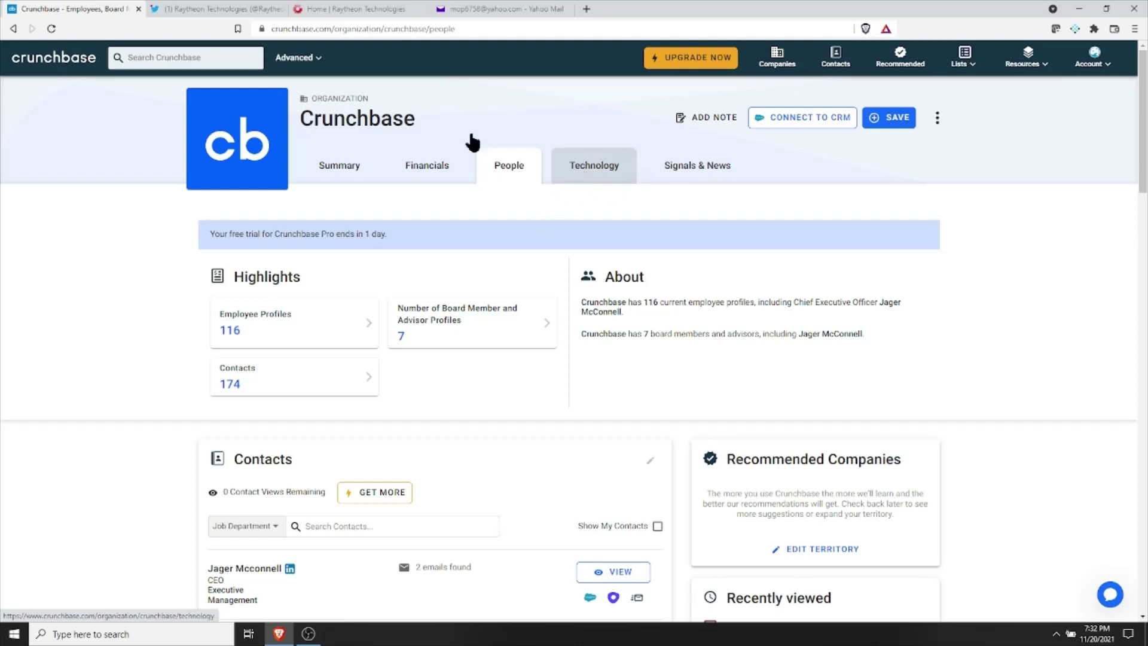
left_click_drag(469, 143, 18, 84)
left_click(11, 29)
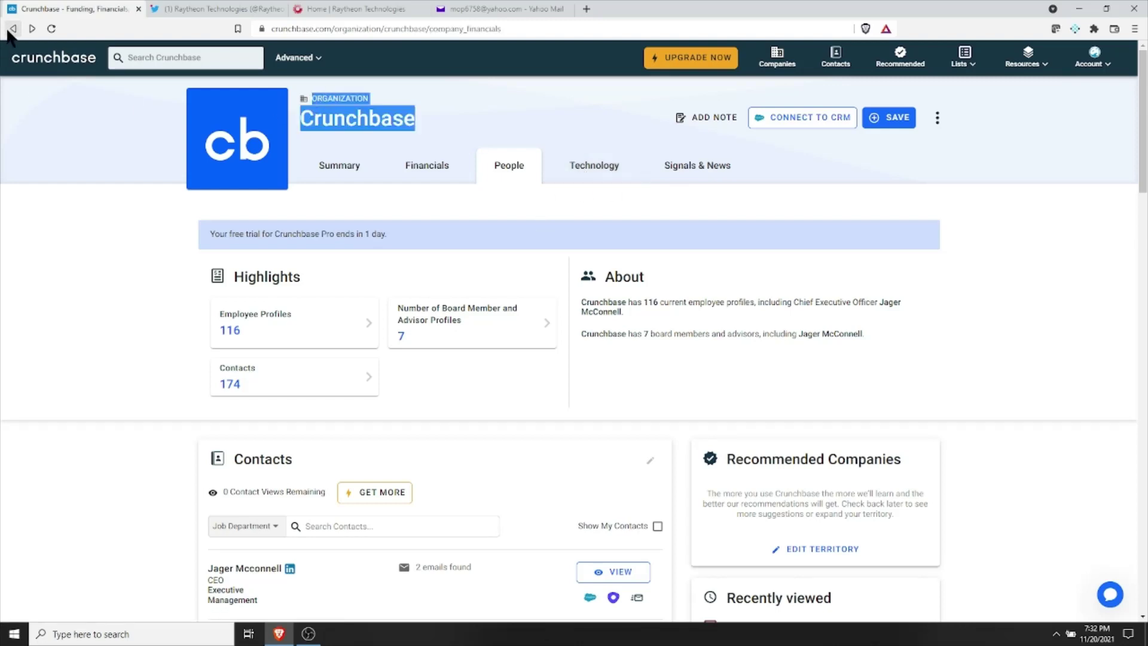
left_click(12, 28)
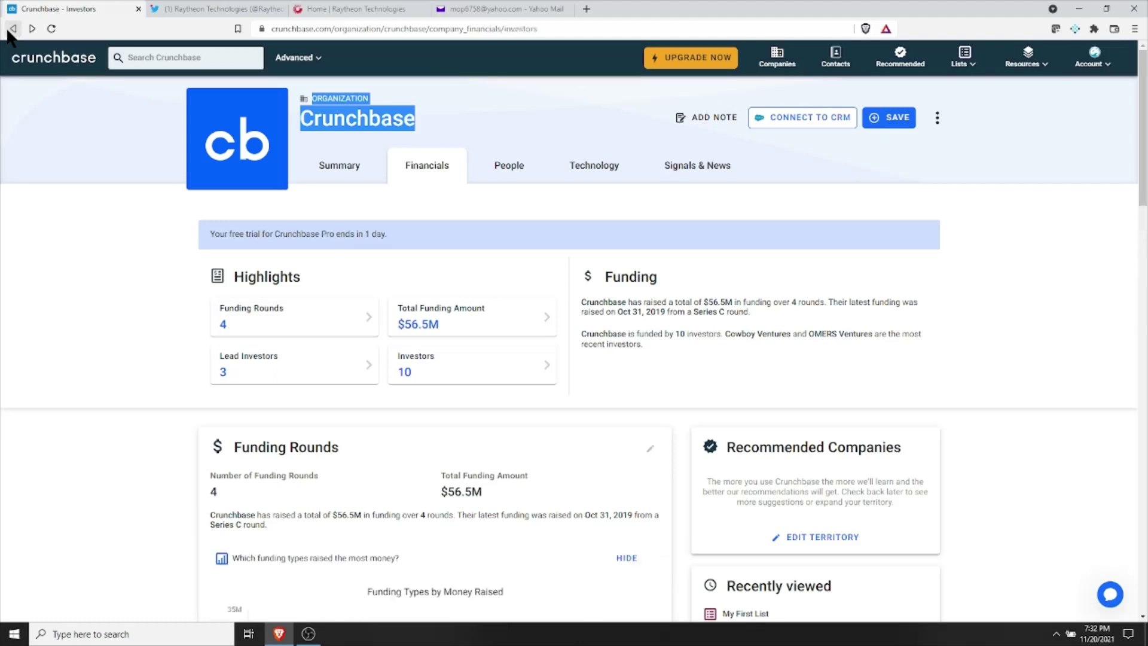
left_click(9, 30)
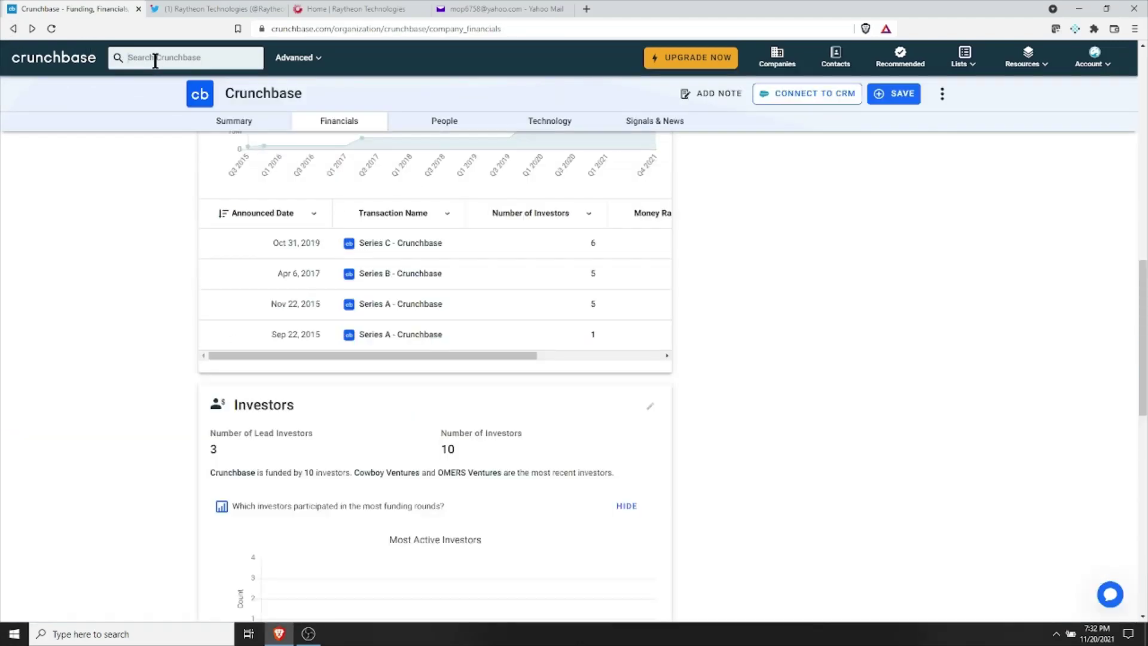
Search for "IBM" and open the IBM organization profile to view its summary
left_click(156, 59)
type("IBM")
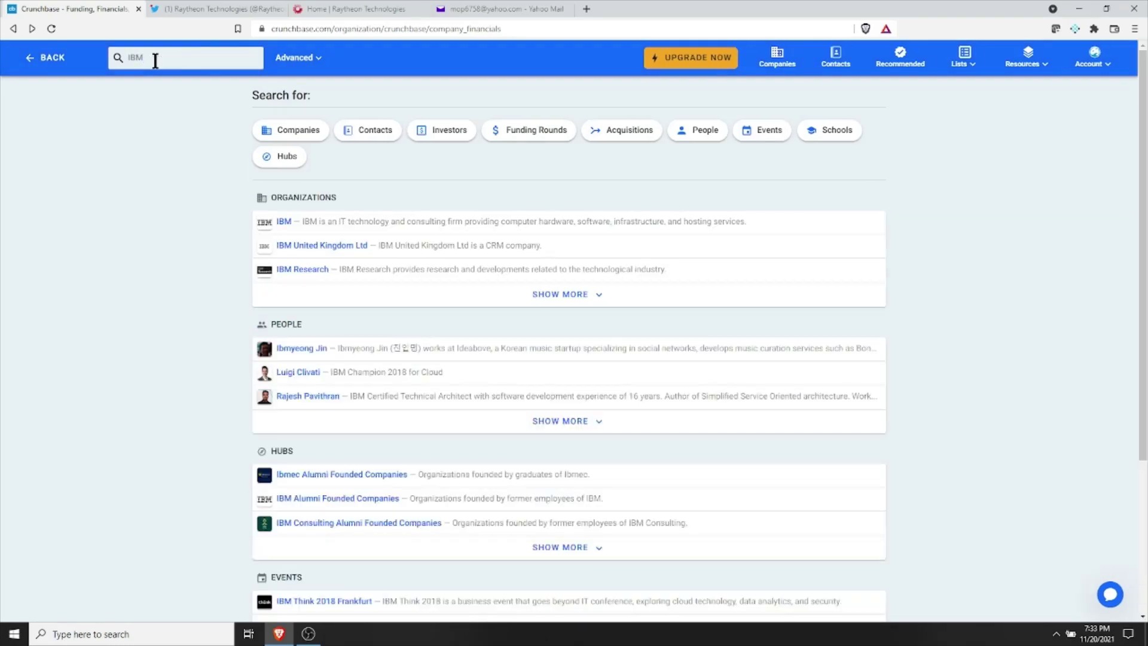
left_click(285, 223)
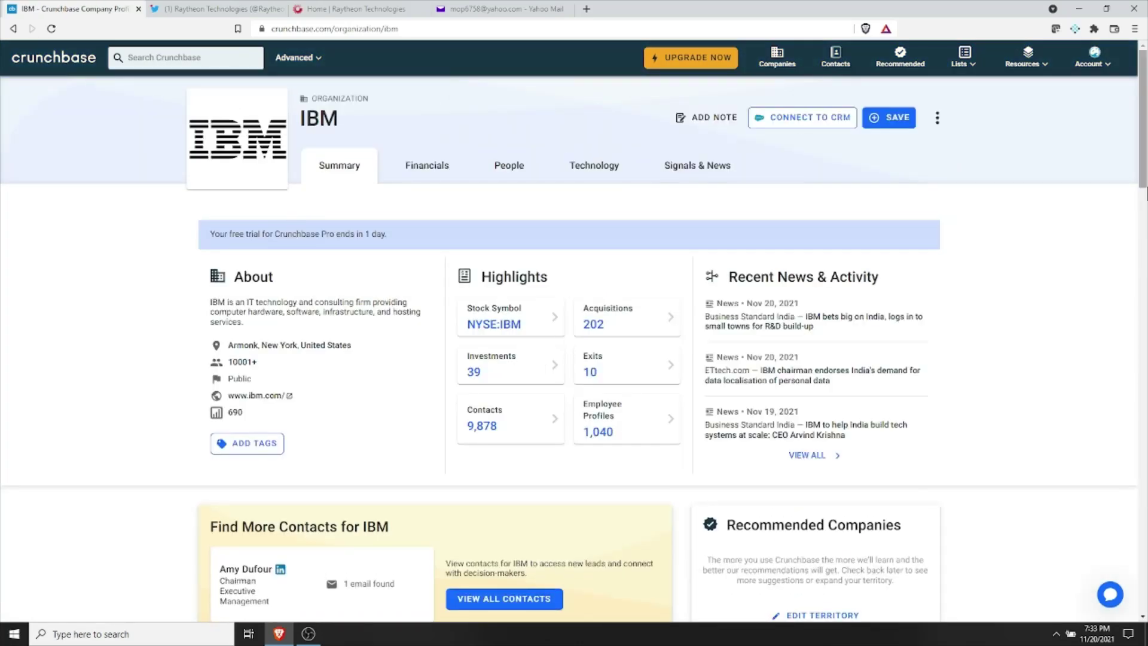
left_click_drag(1146, 161, 1145, 119)
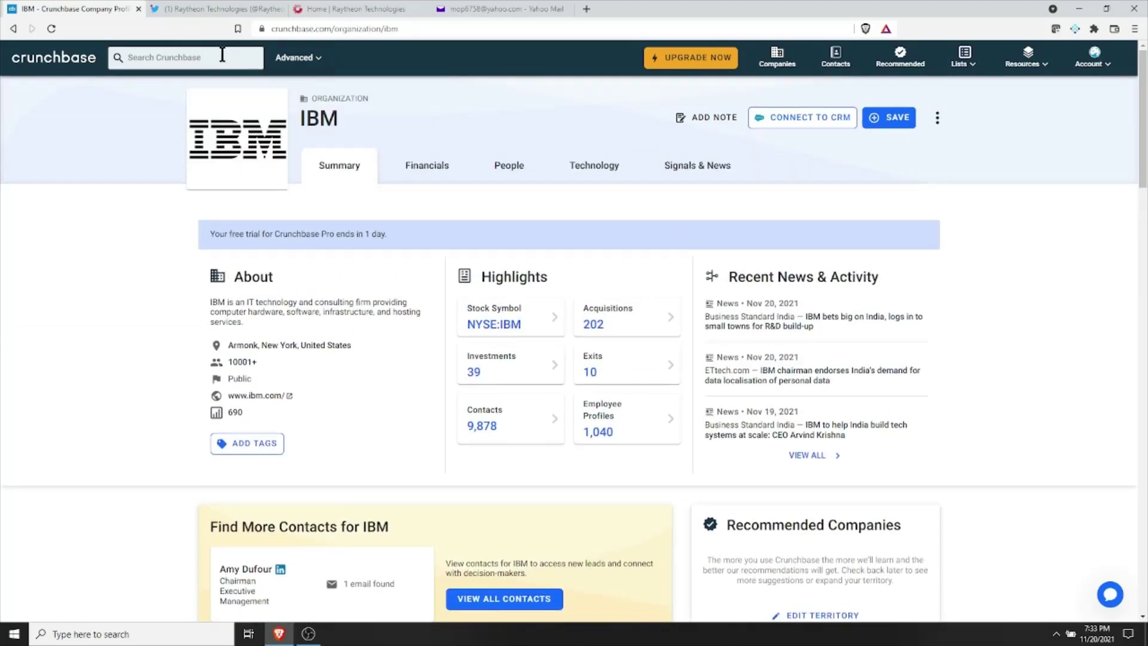
Search for "spacex" and open the SpaceX organization profile
left_click(190, 58)
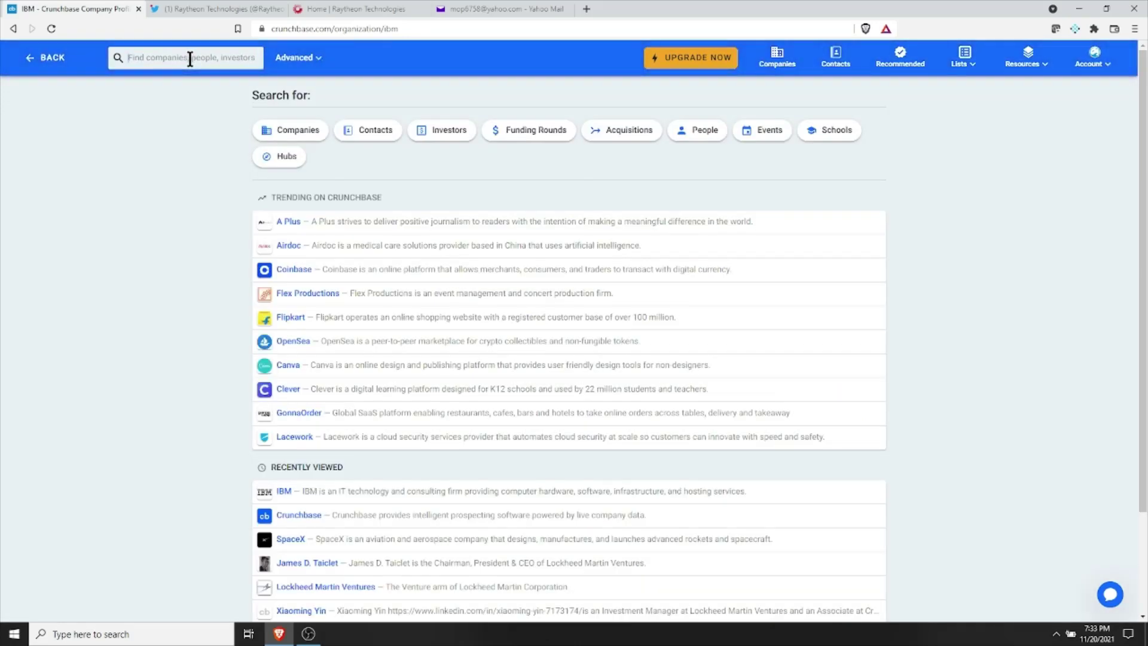
type("spacex")
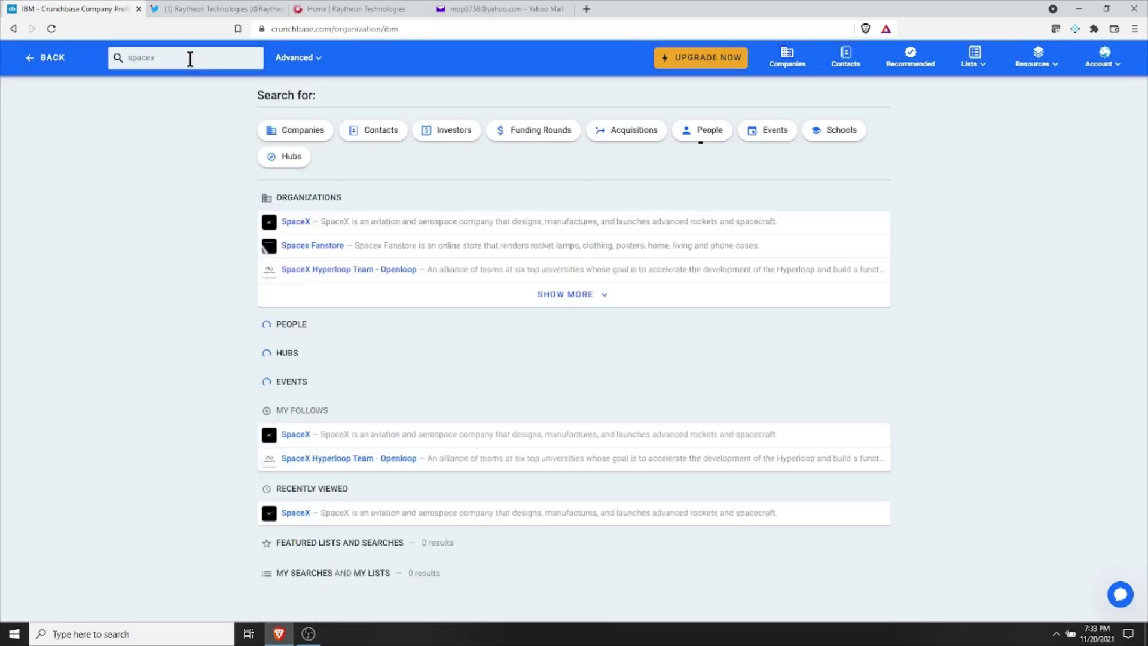
left_click(287, 221)
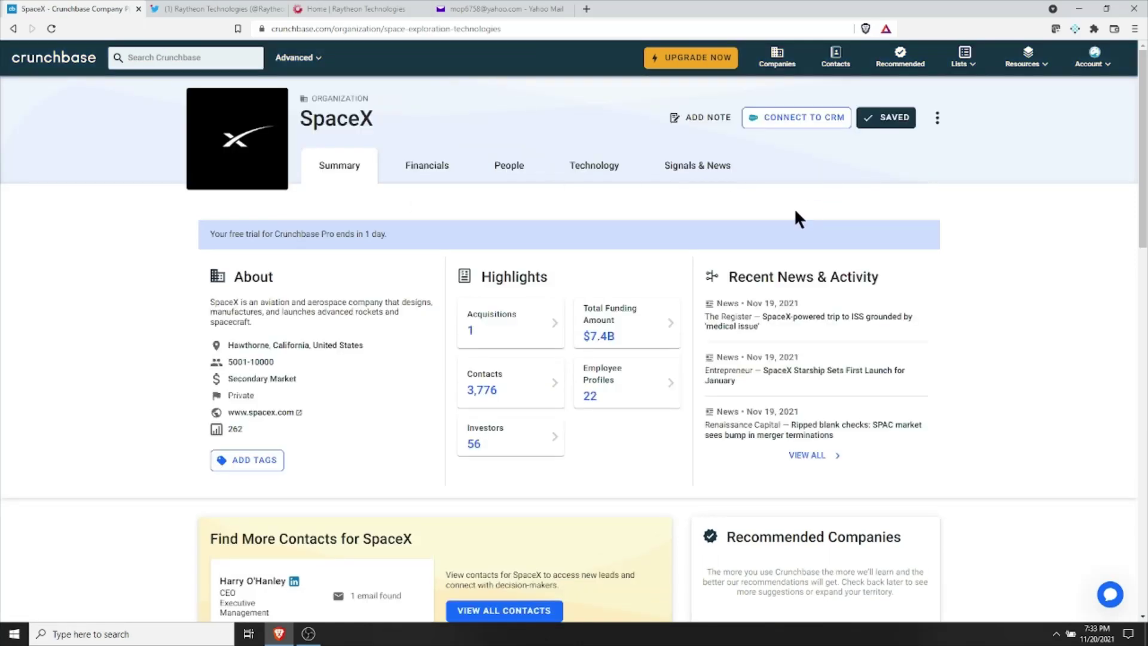
Look over SpaceX's Technology section and the recent articles in its Signals & News section
left_click(590, 161)
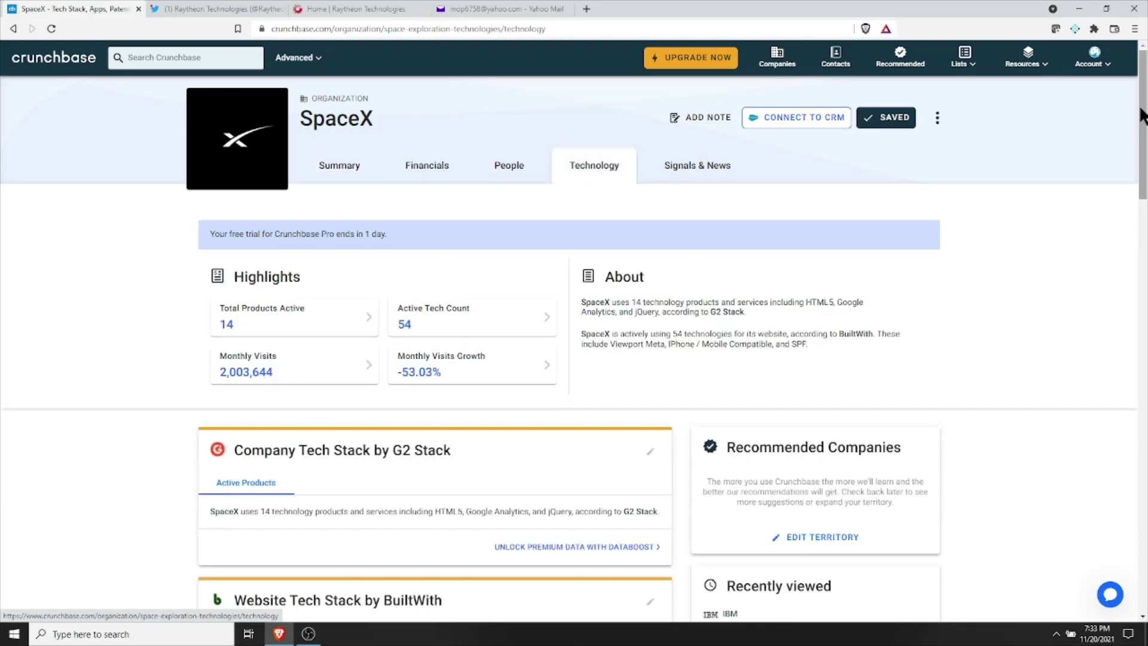
mouse_move(1142, 113)
left_mouse_down()
mouse_move(1142, 402)
mouse_move(1128, 102)
left_mouse_up()
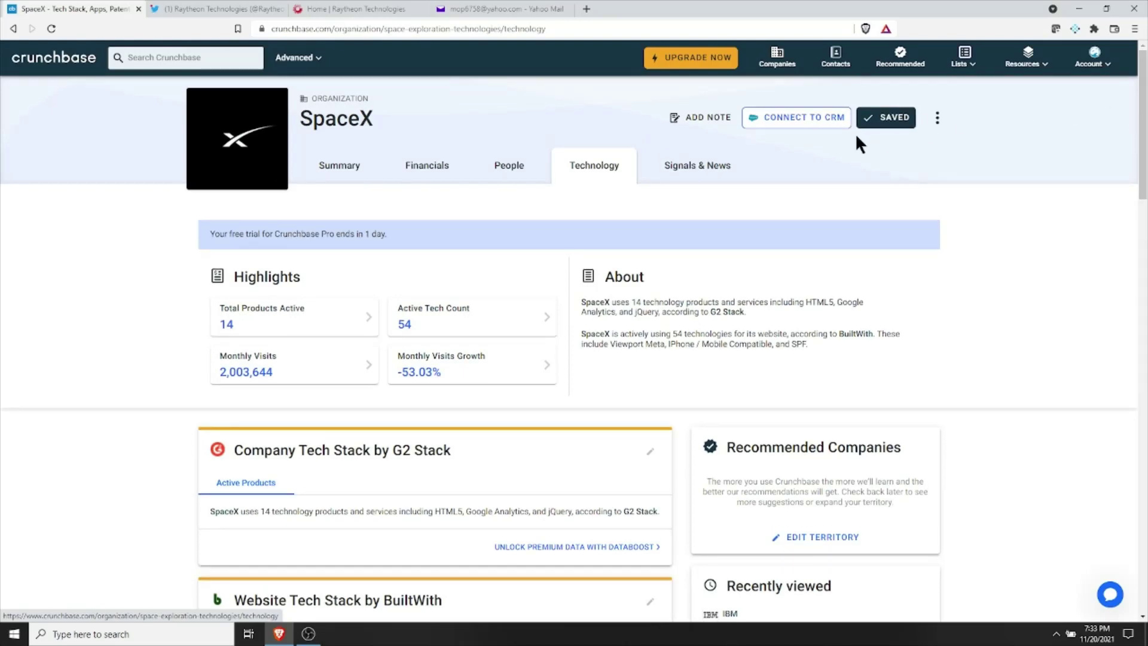
left_click(706, 167)
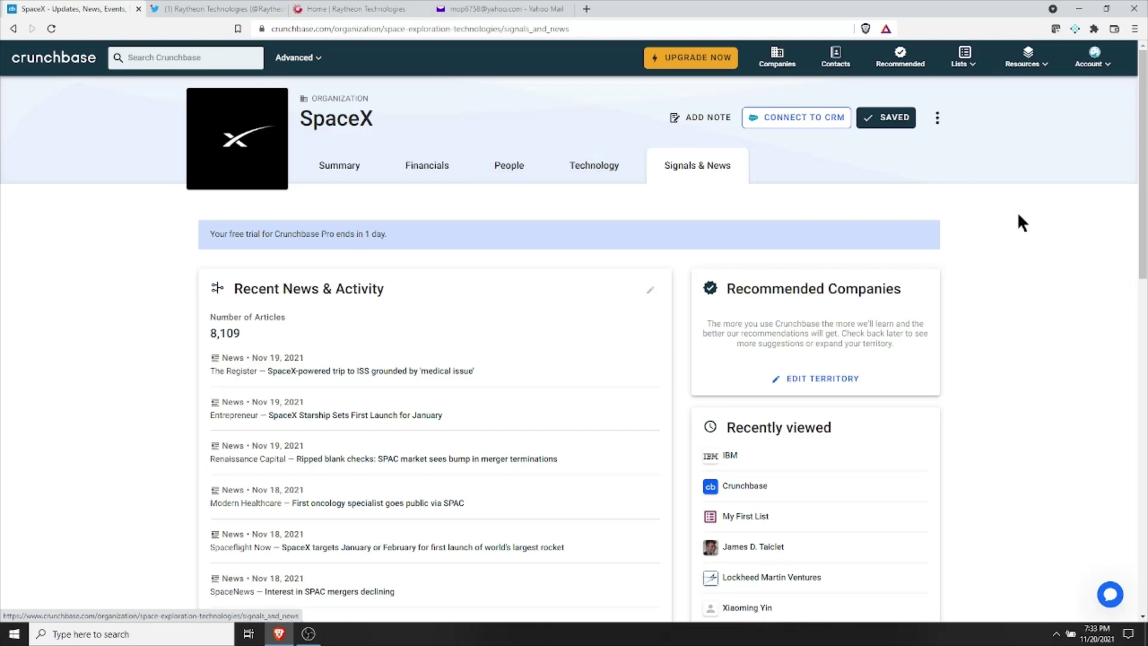
left_click_drag(1144, 179, 1145, 242)
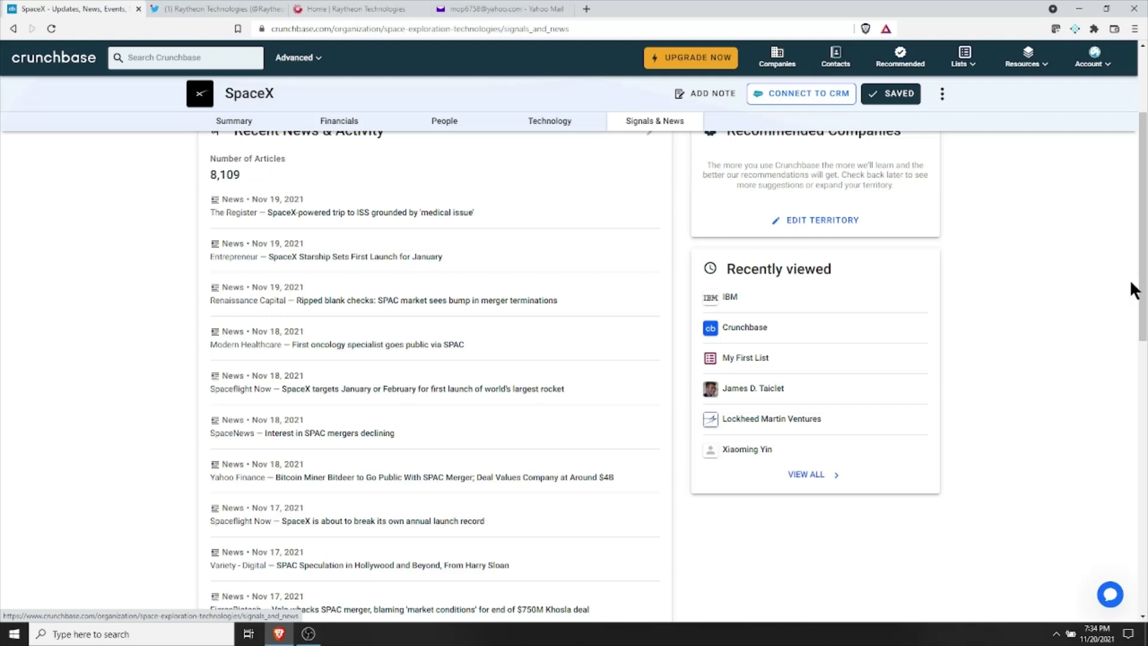
scroll(1142, 195, "up", 1)
scroll(1142, 194, "up", 3)
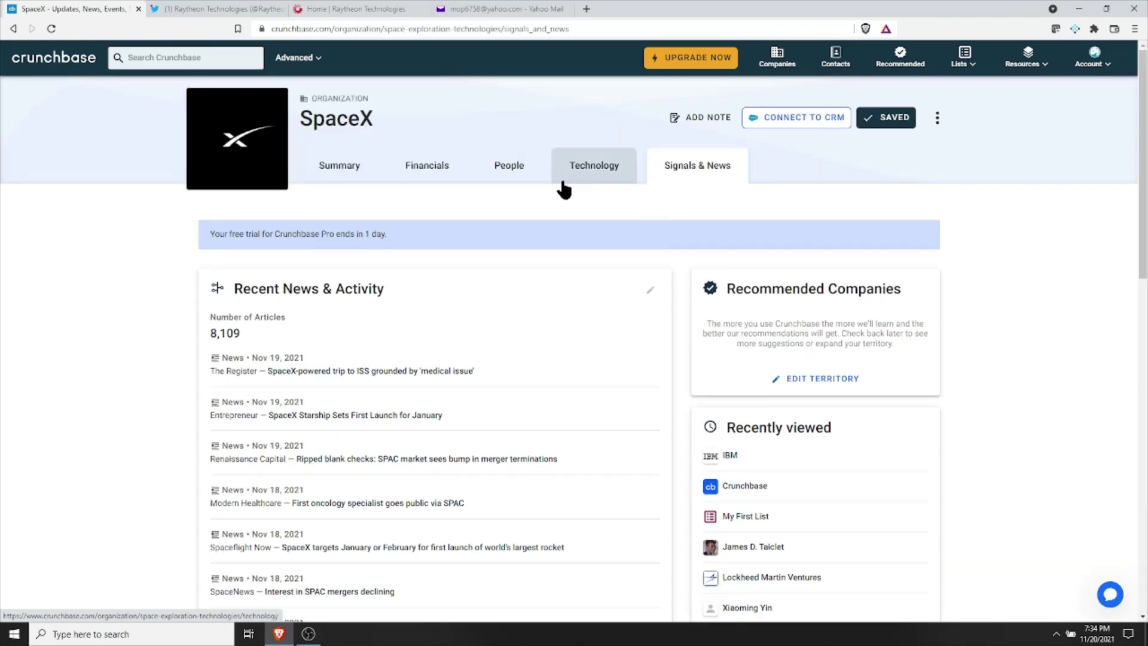
Open SpaceX's Financials section, show all its funding rounds and look through the complete table
left_click(402, 166)
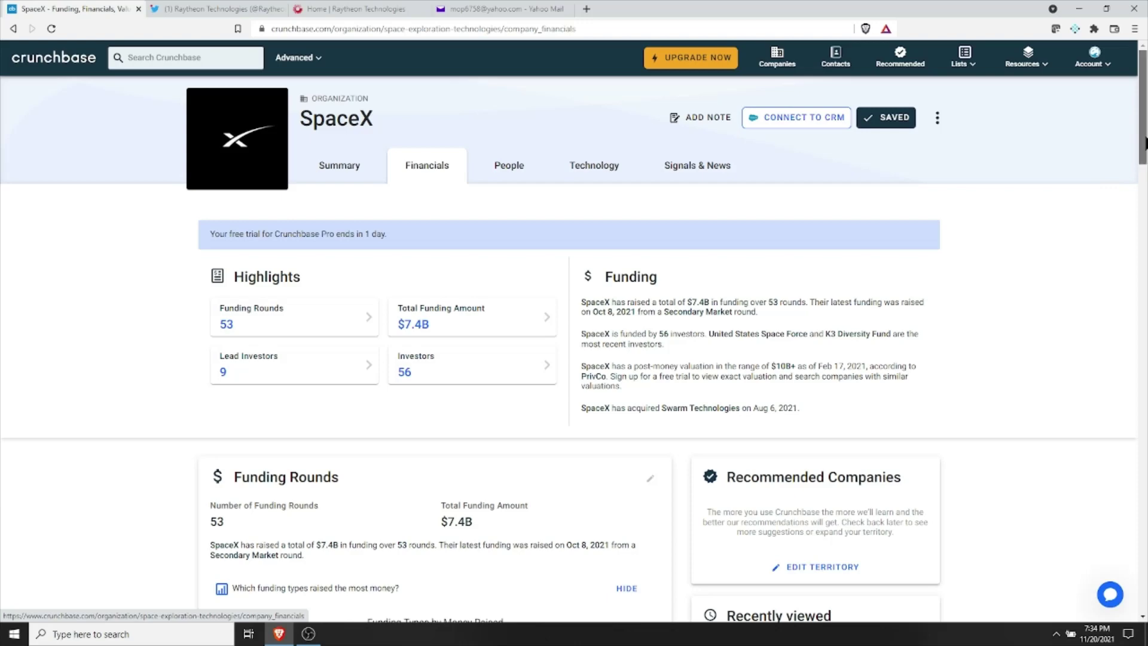
left_click_drag(1139, 147, 1140, 320)
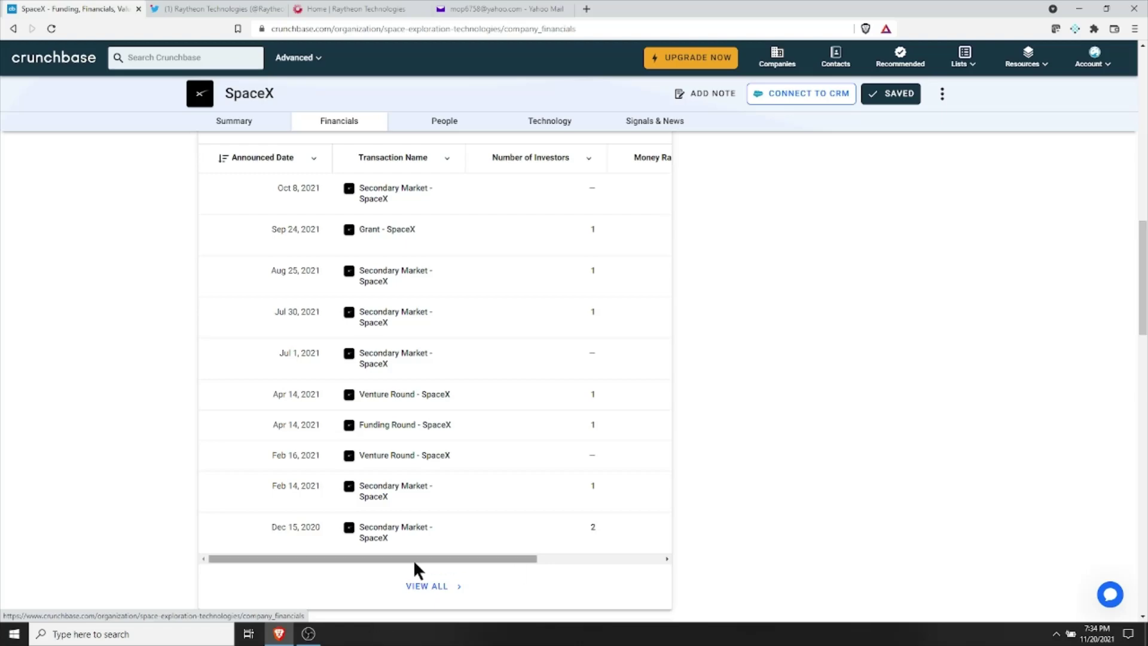
left_click(424, 590)
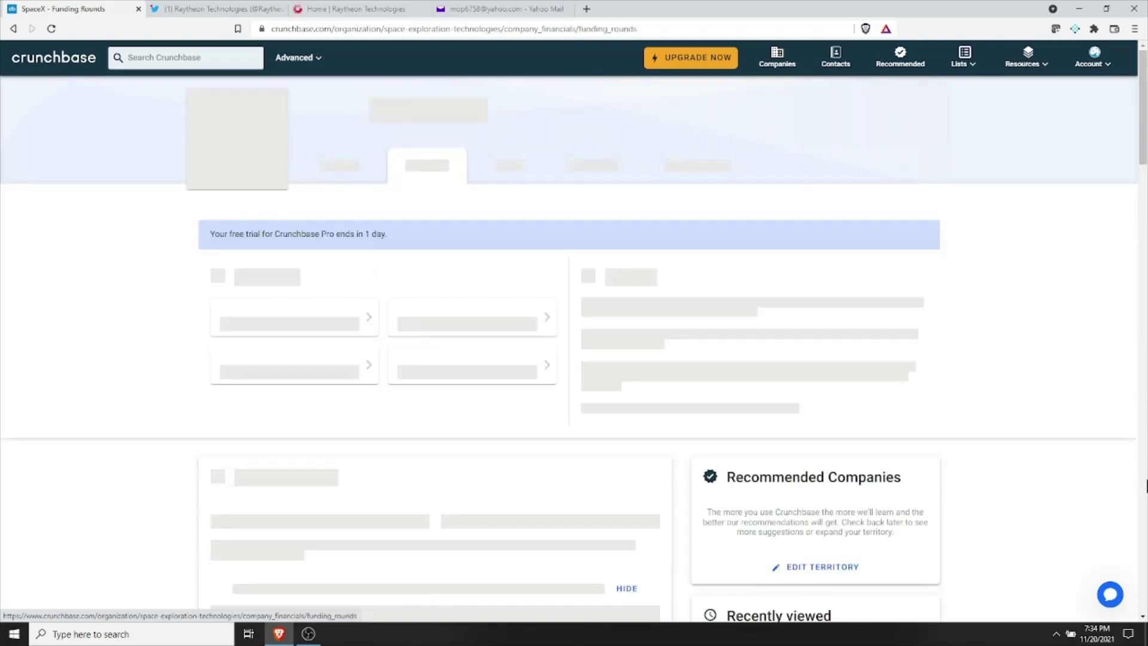
scroll(568, 359, "down", 9)
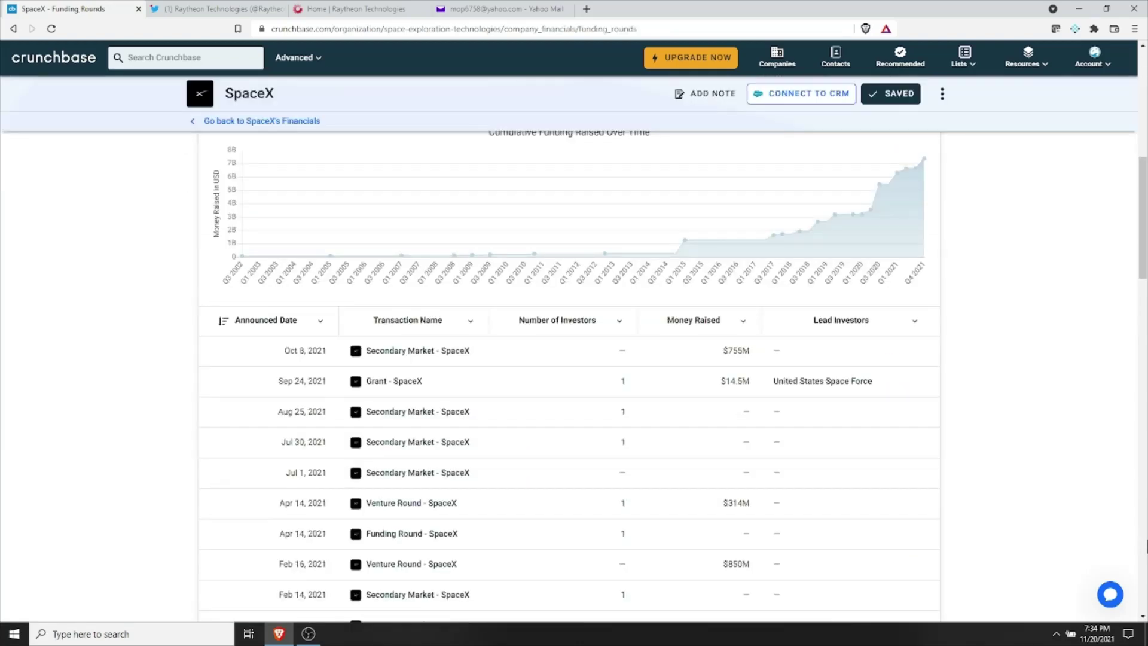
scroll(568, 358, "down", 10)
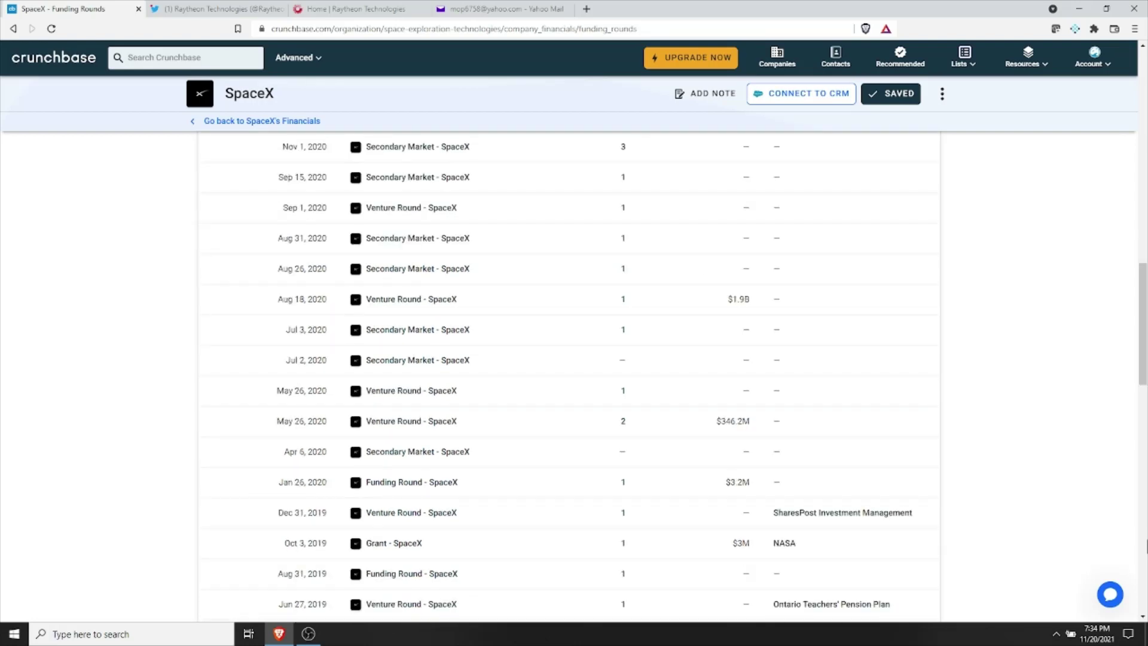